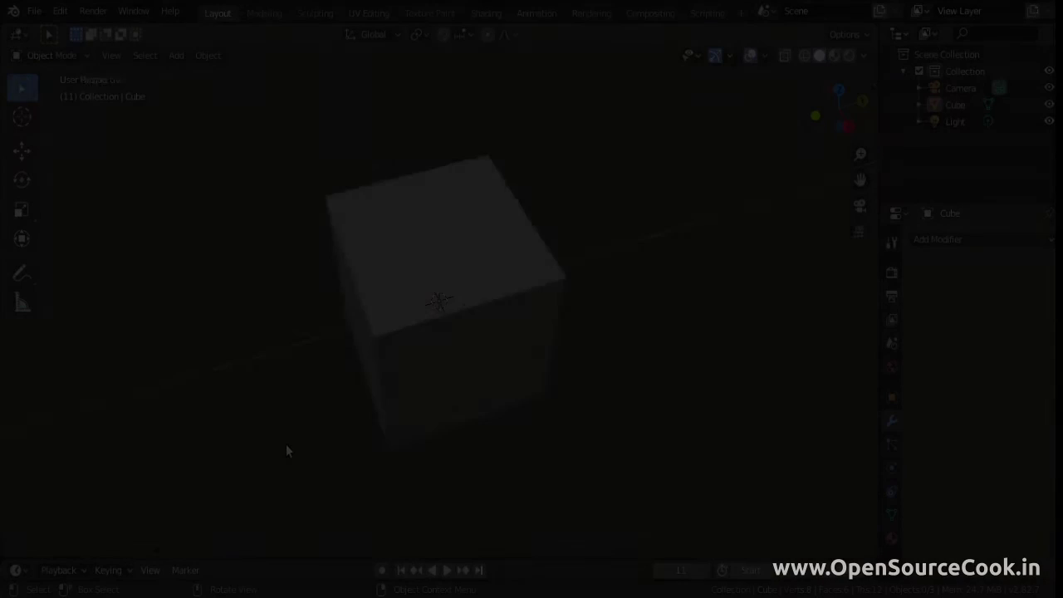
Stretch the cube along X and Y into a long rectangular block
{"action": "key", "text": "s"}
{"action": "key", "text": "shift+z"}
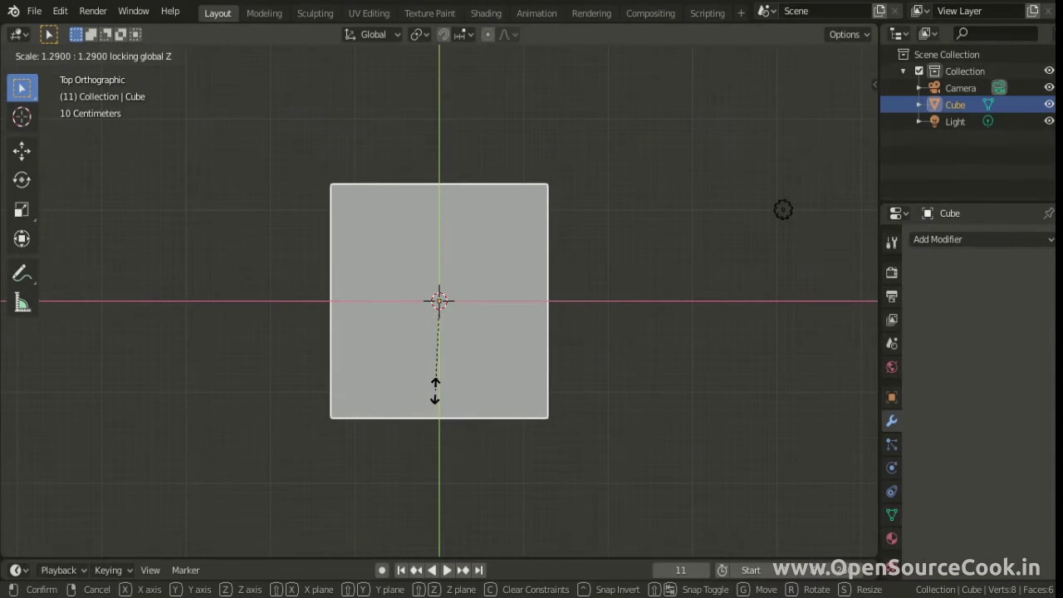
{"action": "key", "text": "x"}
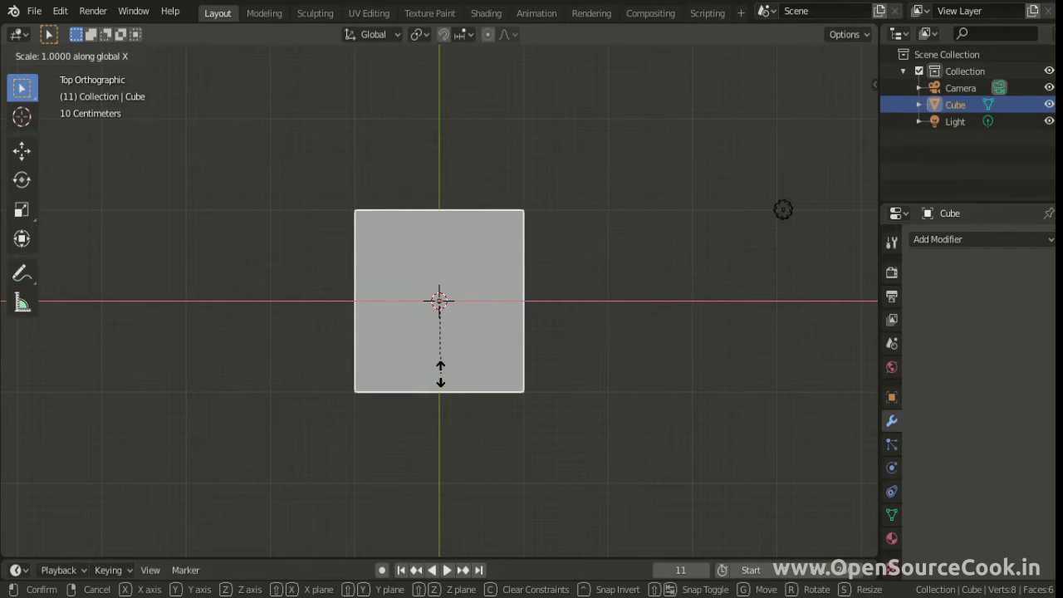
{"action": "left_click", "coordinate": [439, 372]}
{"action": "key", "text": "s"}
{"action": "key", "text": "y"}
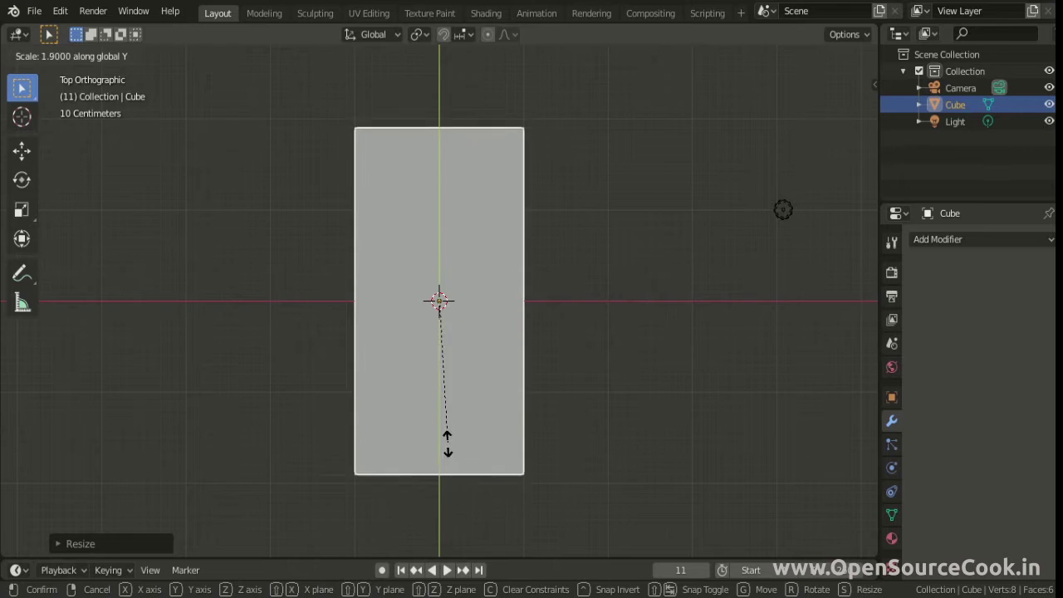
{"action": "left_click", "coordinate": [446, 452]}
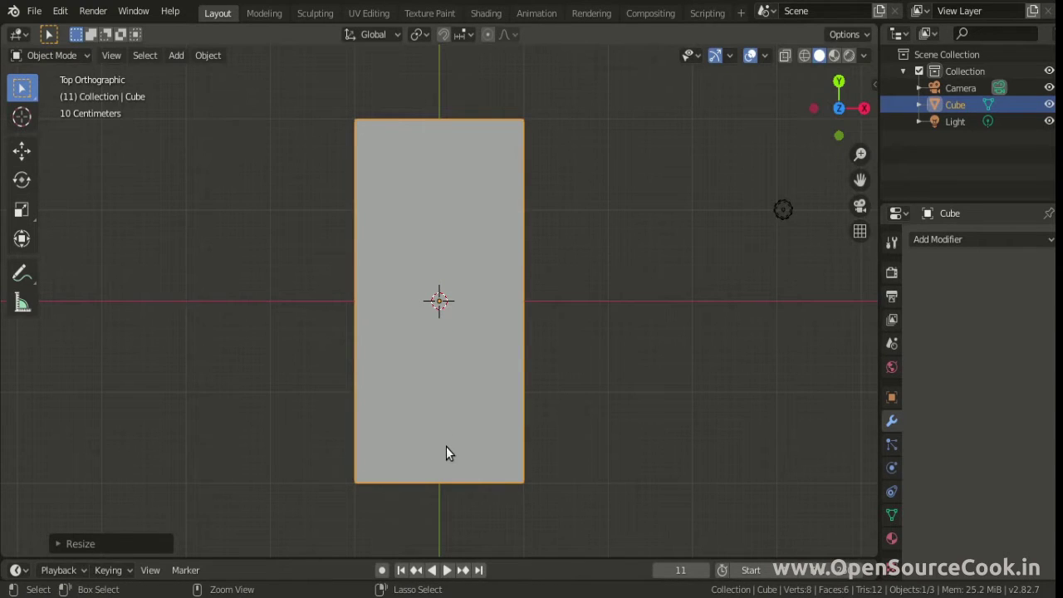
From the side view, flatten the block along Z into a thin slab
{"action": "key", "text": "KP_3"}
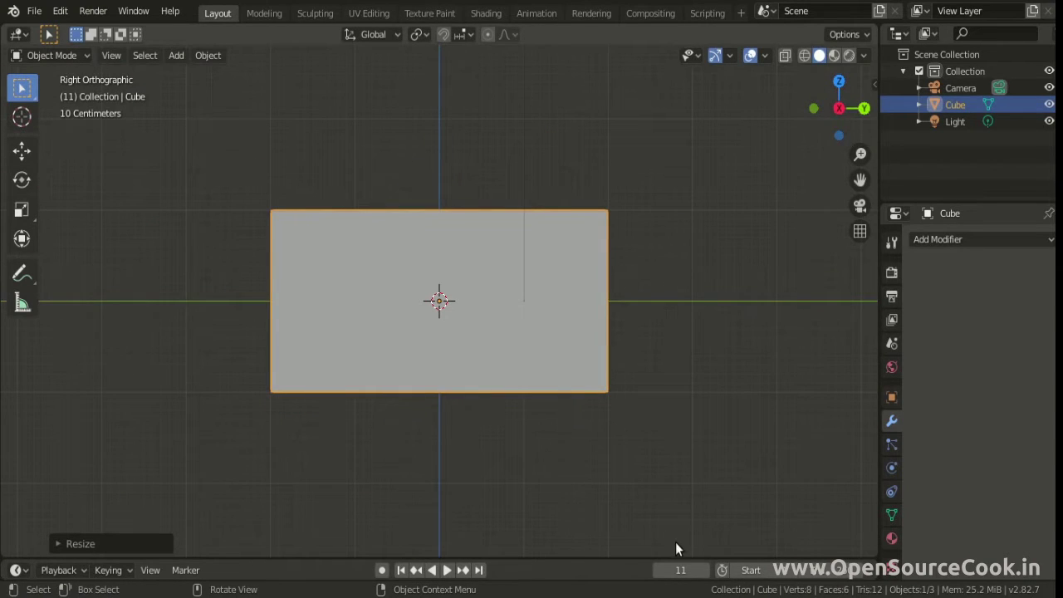
{"action": "key", "text": "s"}
{"action": "key", "text": "z"}
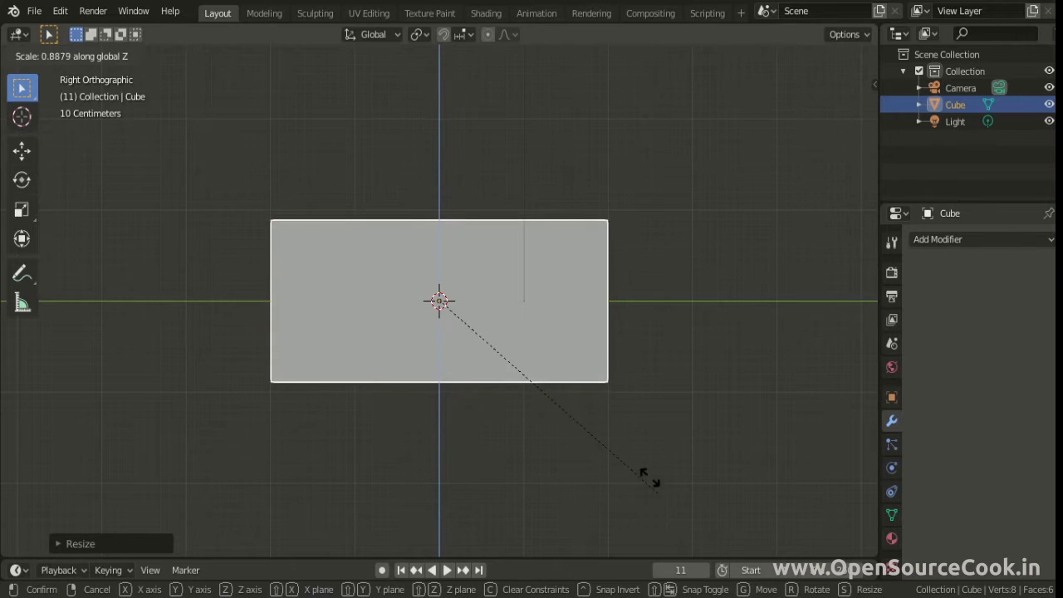
{"action": "left_click", "coordinate": [468, 321]}
Return to an angled perspective view and enter Edit Mode with nothing selected
{"action": "key", "text": "KP_5"}
{"action": "mouse_move", "coordinate": [258, 334]}
{"action": "middle_mouse_down"}
{"action": "mouse_move", "coordinate": [422, 471]}
{"action": "mouse_move", "coordinate": [367, 435]}
{"action": "middle_mouse_up"}
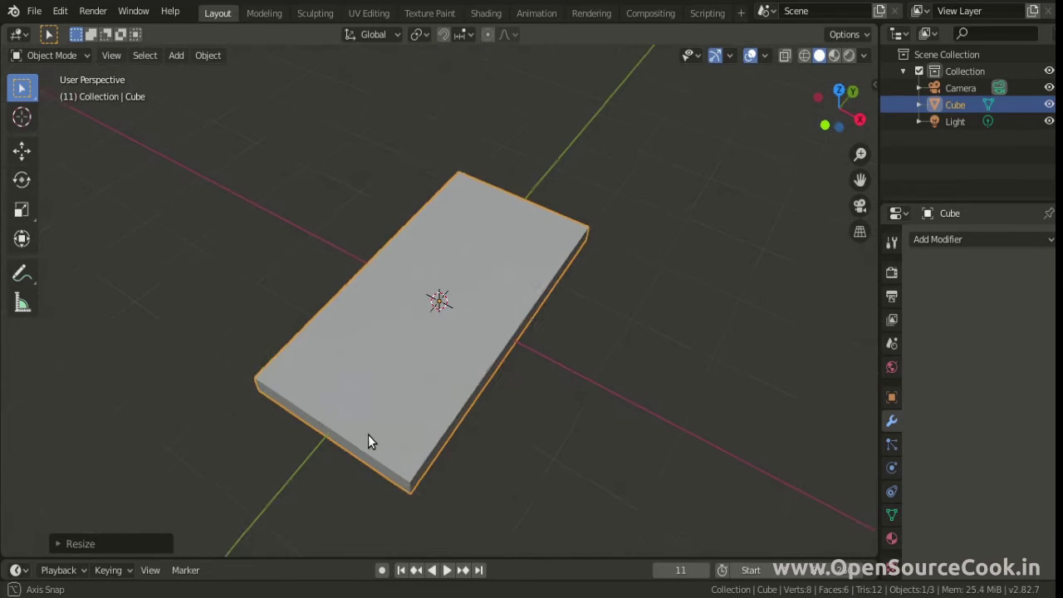
{"action": "key", "text": "Tab"}
{"action": "key", "text": "alt+a"}
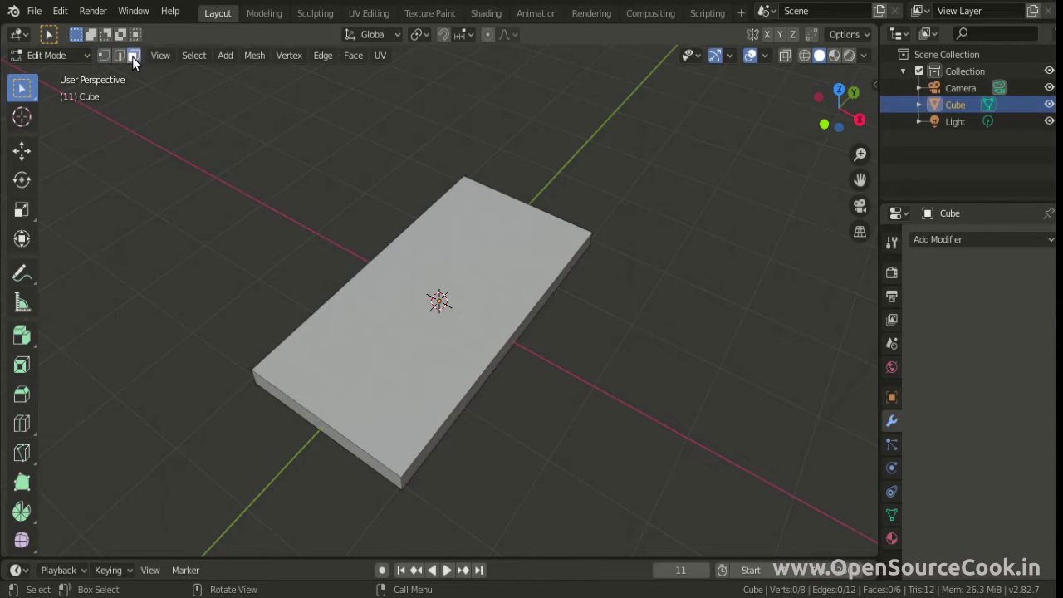
Subdivide the slab's top face with 3 cuts into a 4-by-4 grid of sixteen panels
{"action": "left_click", "coordinate": [395, 301]}
{"action": "right_click", "coordinate": [350, 300]}
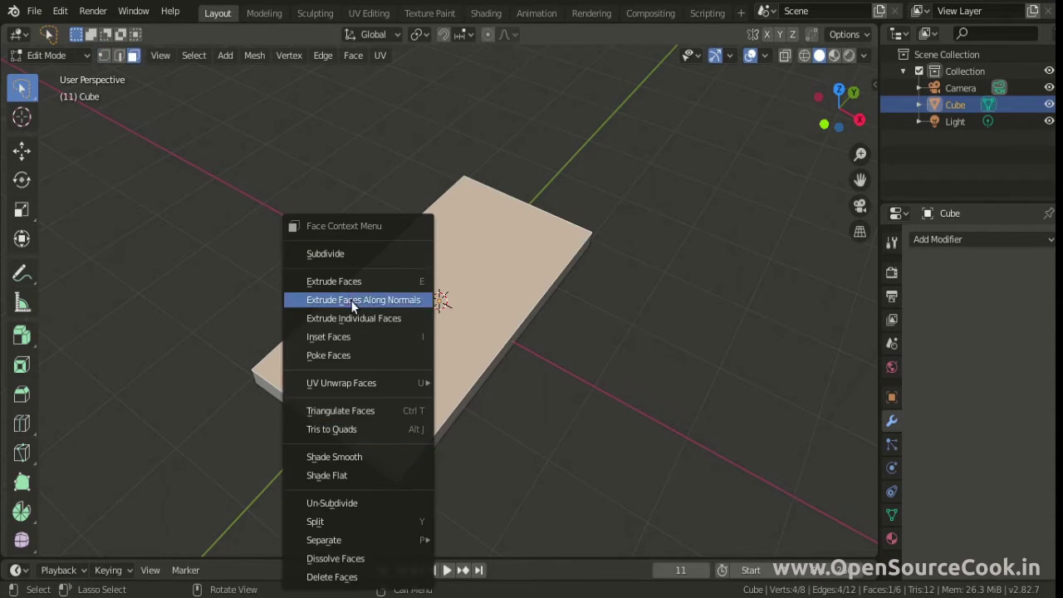
{"action": "left_click", "coordinate": [353, 255]}
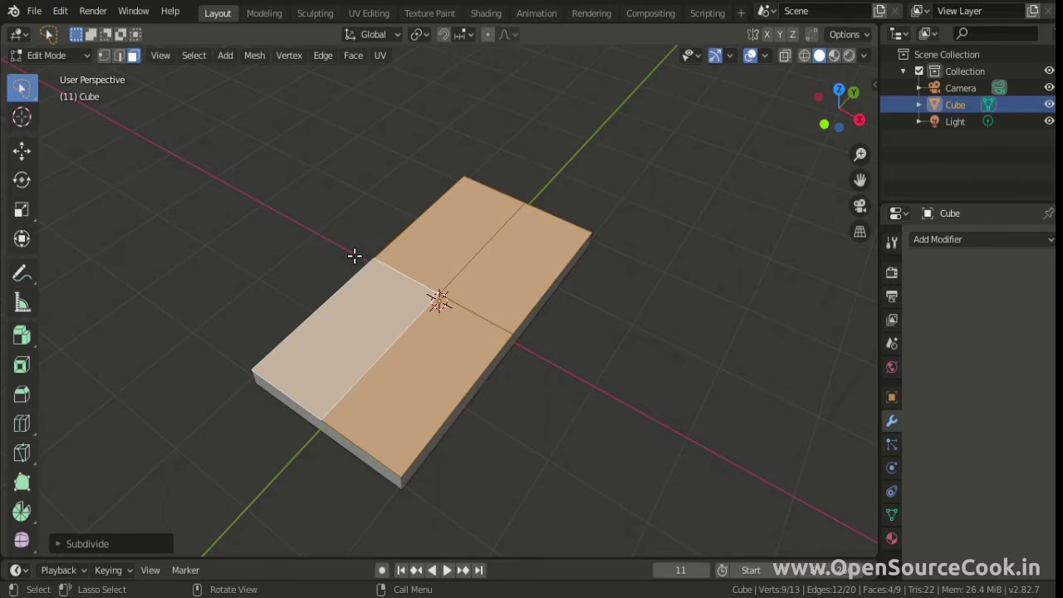
{"action": "left_click", "coordinate": [104, 545]}
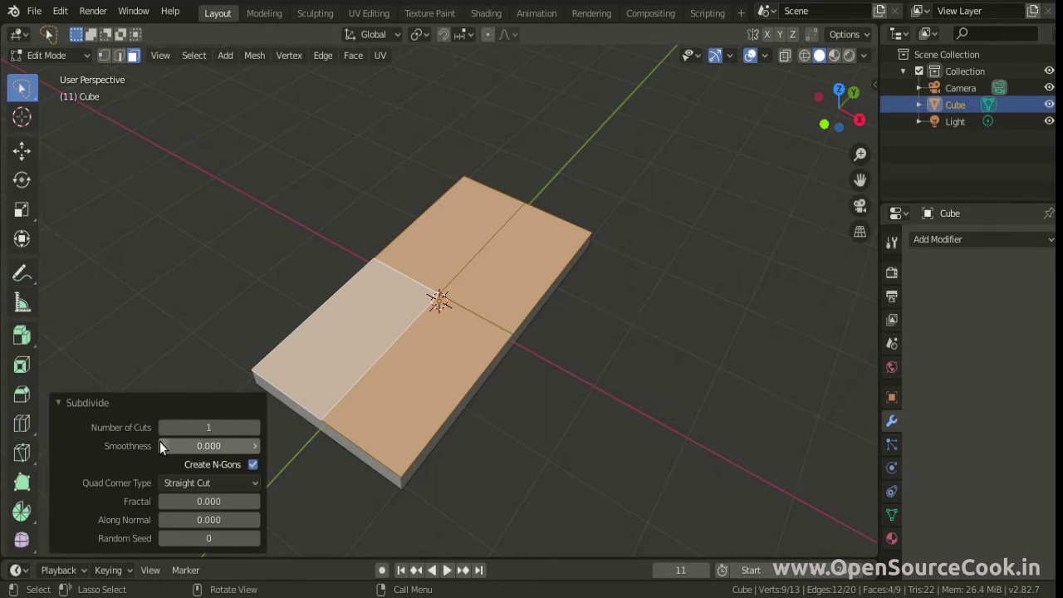
{"action": "left_click_drag", "start_coordinate": [209, 430], "coordinate": [240, 430]}
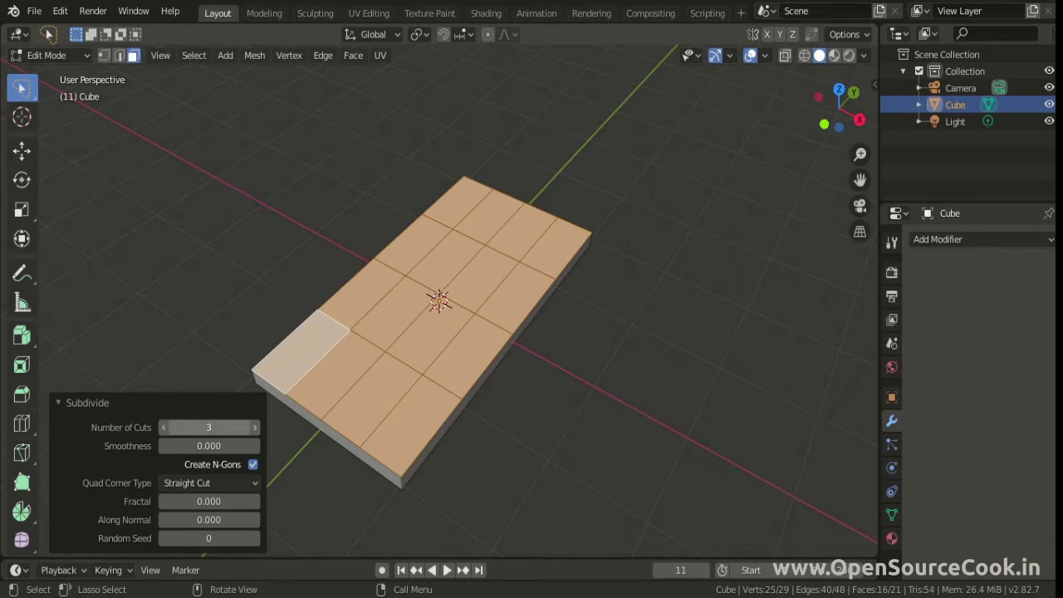
{"action": "left_click", "coordinate": [505, 466]}
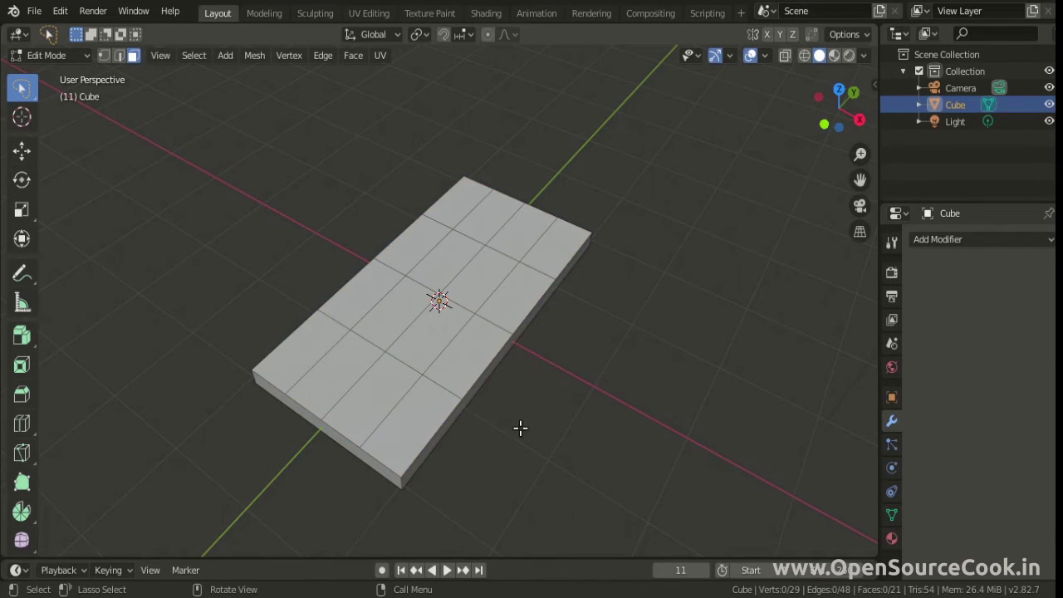
{"action": "left_click", "coordinate": [394, 430]}
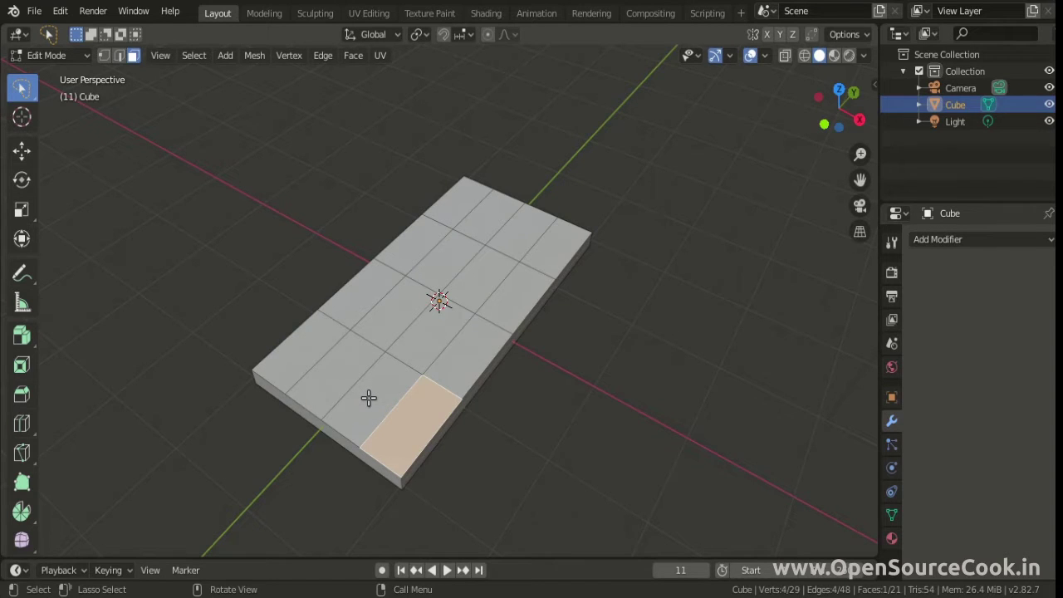
Circle-select all sixteen top panels of the slab
{"action": "key", "text": "c"}
{"action": "left_click_drag", "start_coordinate": [458, 222], "coordinate": [490, 235]}
{"action": "left_click_drag", "start_coordinate": [497, 277], "coordinate": [431, 377]}
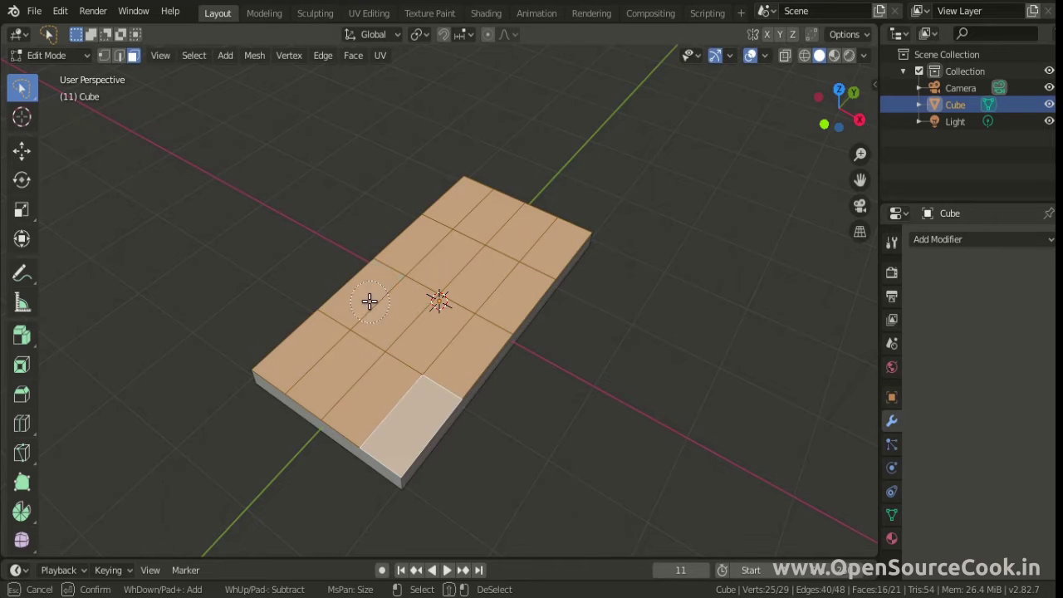
{"action": "key", "text": "Escape"}
Extrude each panel individually upward, using a -0.681 m offset
{"action": "left_click", "coordinate": [24, 336]}
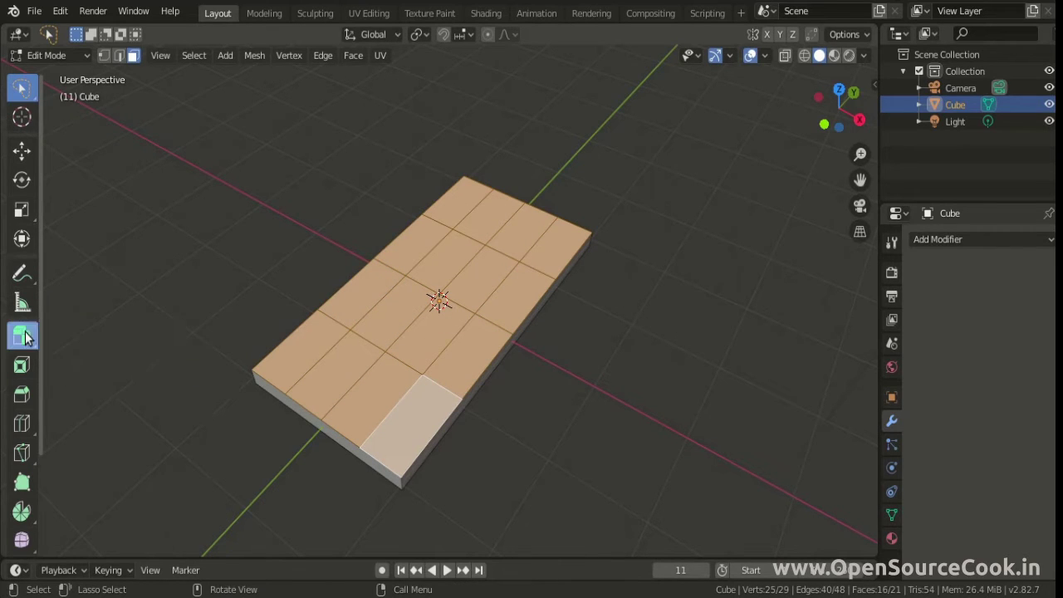
{"action": "left_click_drag", "start_coordinate": [24, 335], "coordinate": [126, 404]}
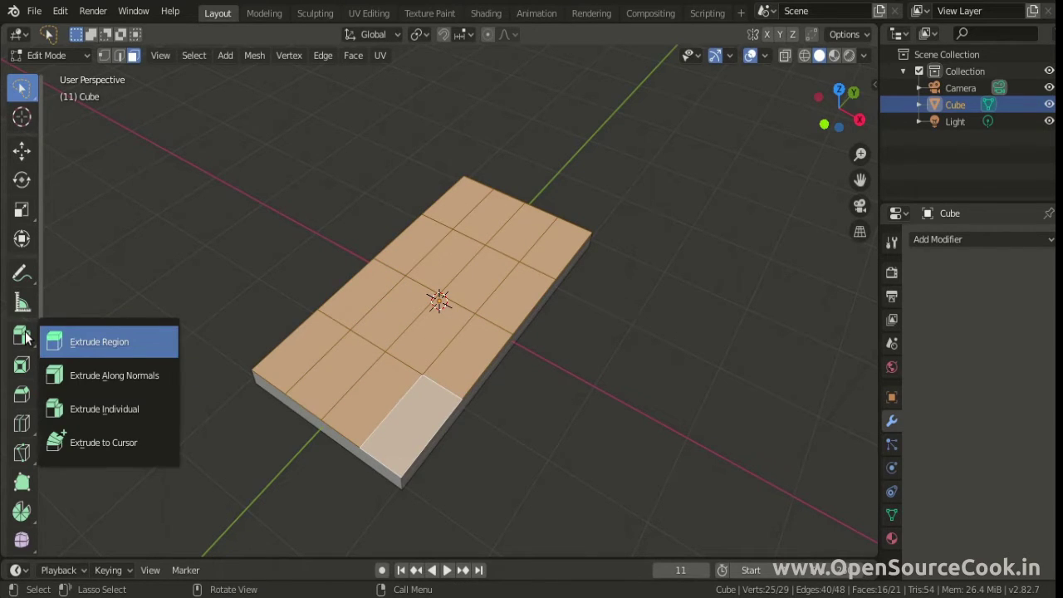
{"action": "left_click", "coordinate": [126, 404]}
{"action": "key", "text": "KP_3"}
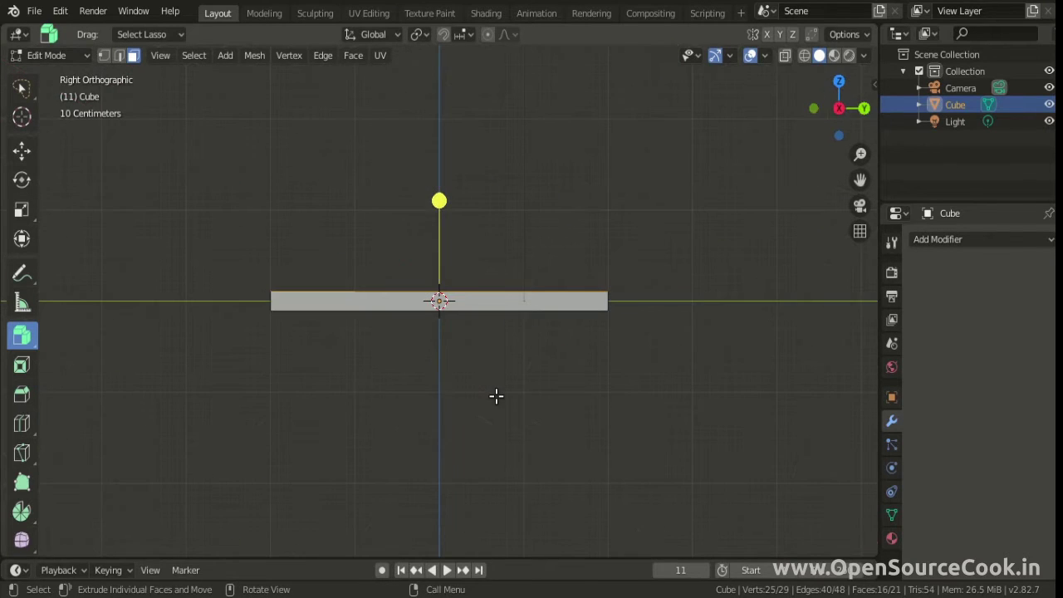
{"action": "scroll", "coordinate": [441, 228], "scroll_direction": "up", "scroll_amount": 1}
{"action": "scroll", "coordinate": [449, 226], "scroll_direction": "up", "scroll_amount": 2}
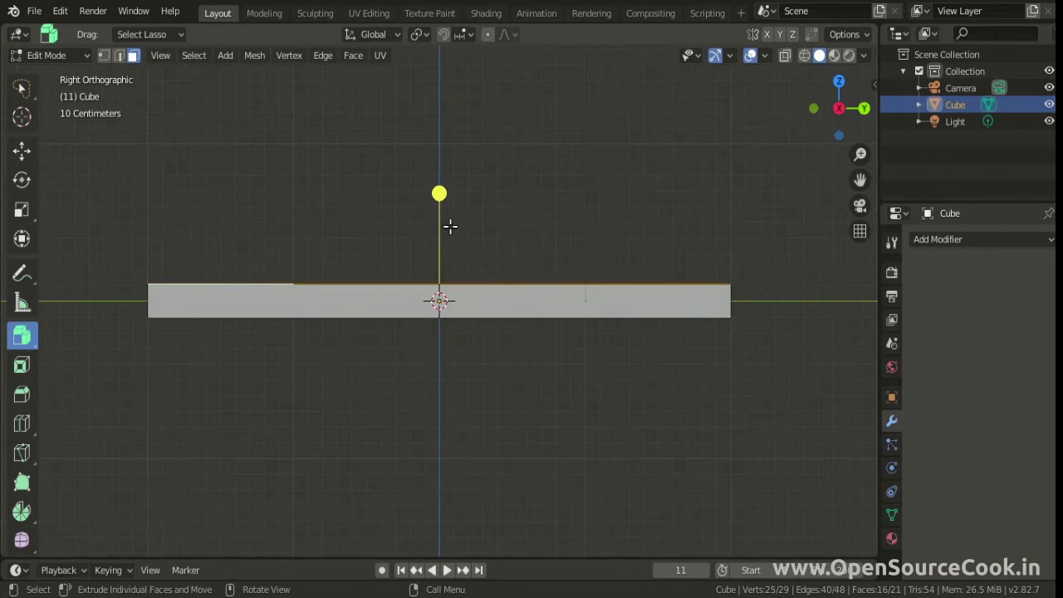
{"action": "mouse_move", "coordinate": [439, 194]}
{"action": "left_mouse_down"}
{"action": "mouse_move", "coordinate": [431, 163]}
{"action": "mouse_move", "coordinate": [441, 98]}
{"action": "mouse_move", "coordinate": [456, 478]}
{"action": "left_mouse_up"}
Orbit to an angled view and select a single panel near the front corner
{"action": "middle_click_drag", "start_coordinate": [401, 379], "coordinate": [503, 446]}
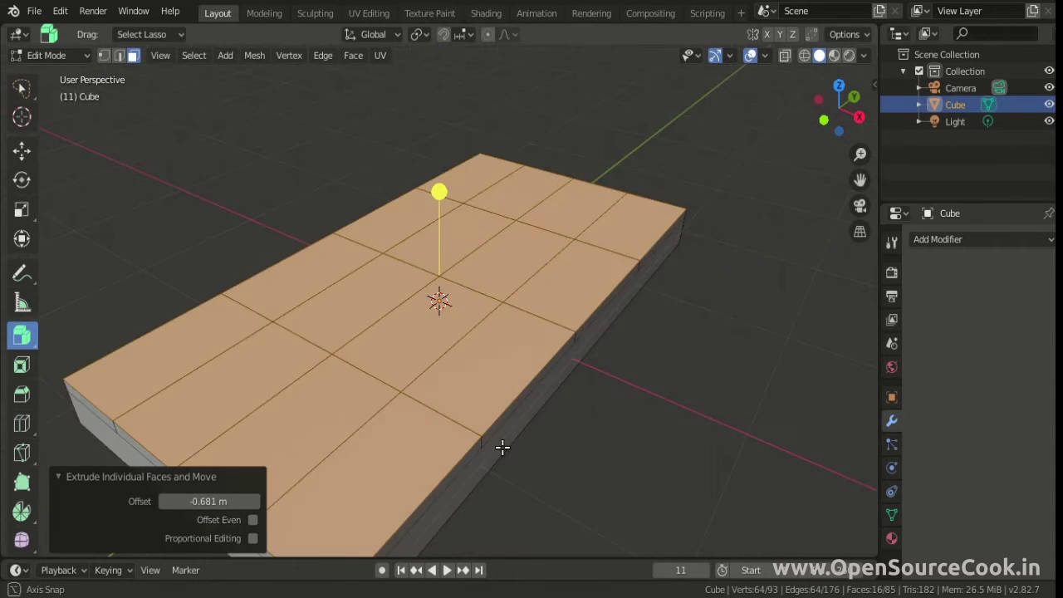
{"action": "scroll", "coordinate": [497, 446], "scroll_direction": "down", "scroll_amount": 1}
{"action": "left_click", "coordinate": [415, 373]}
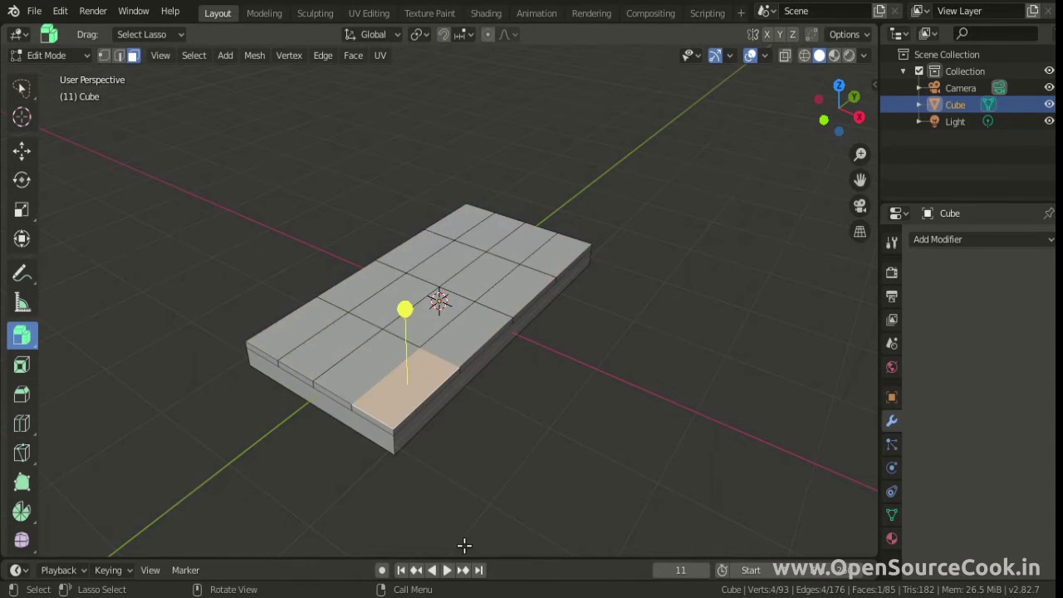
Shrink the front-corner panel's top face to 0.865, then adjust other top panels the same way
{"action": "key", "text": "s"}
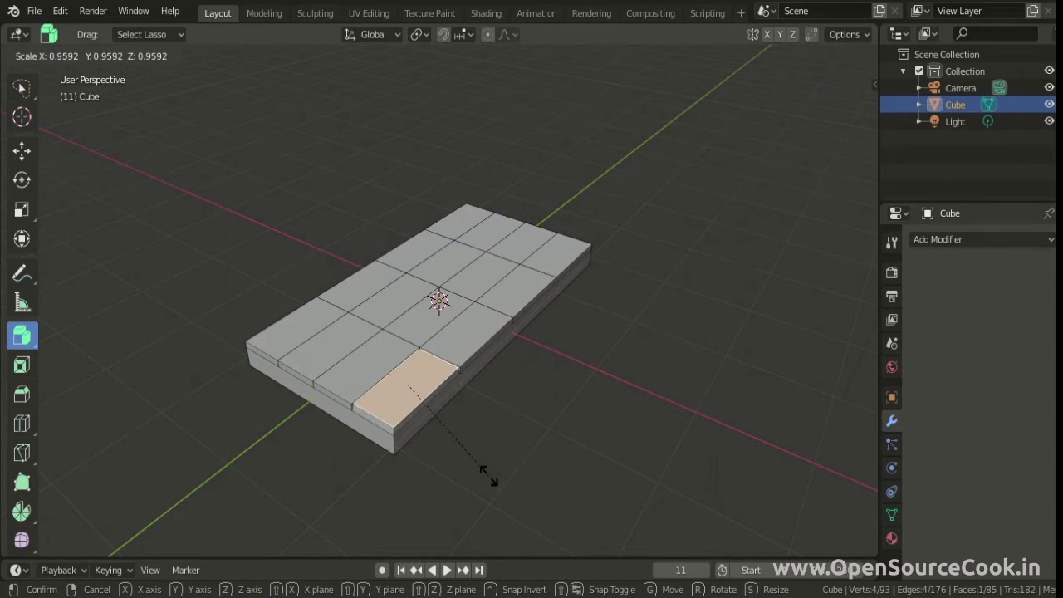
{"action": "left_click", "coordinate": [482, 464]}
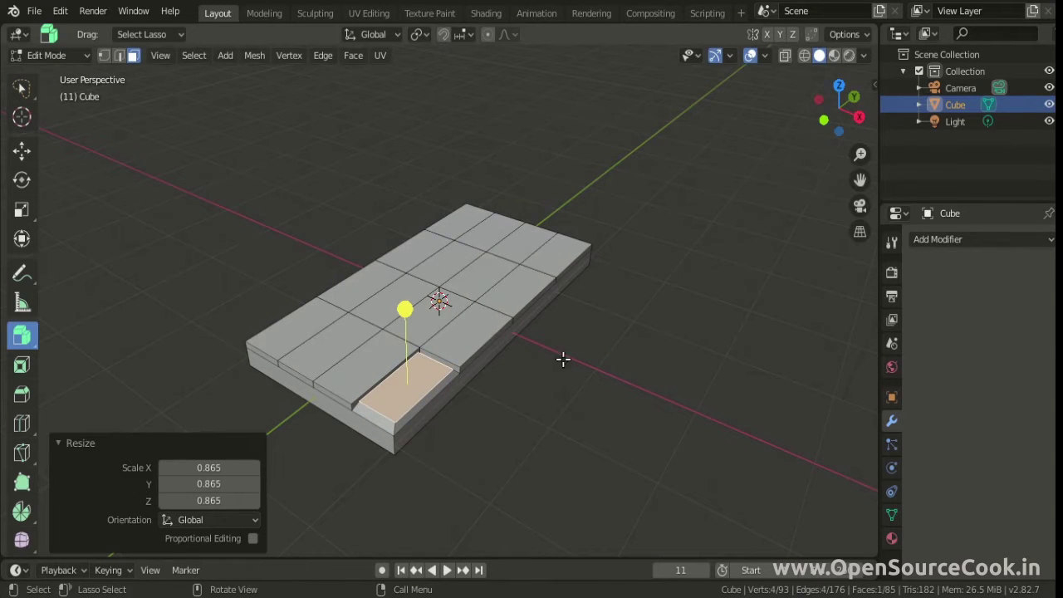
{"action": "left_click", "coordinate": [459, 326]}
{"action": "key", "text": "g"}
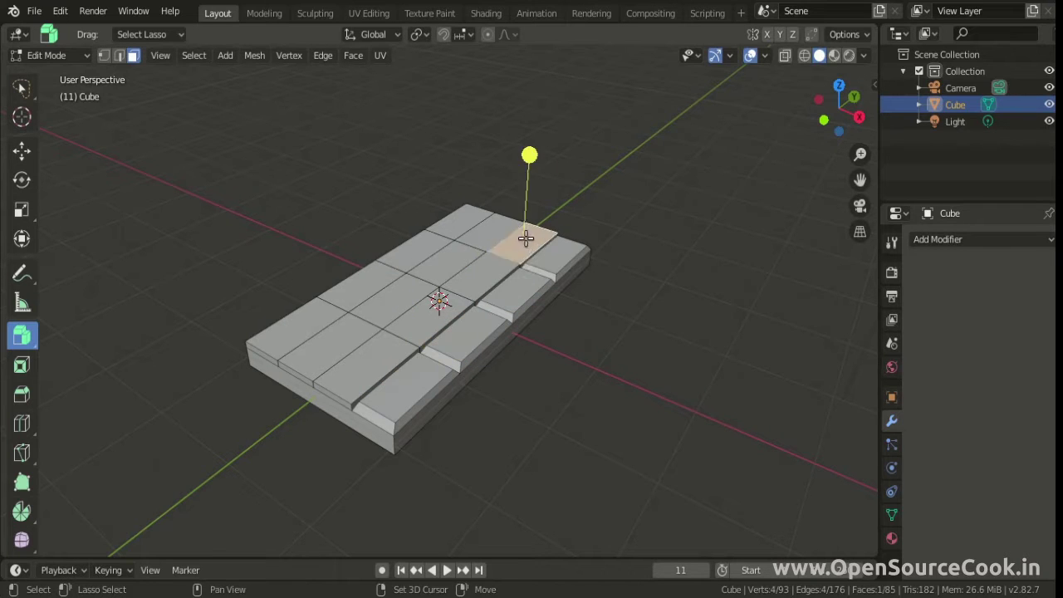
{"action": "left_click", "coordinate": [473, 288]}
{"action": "key", "text": "g"}
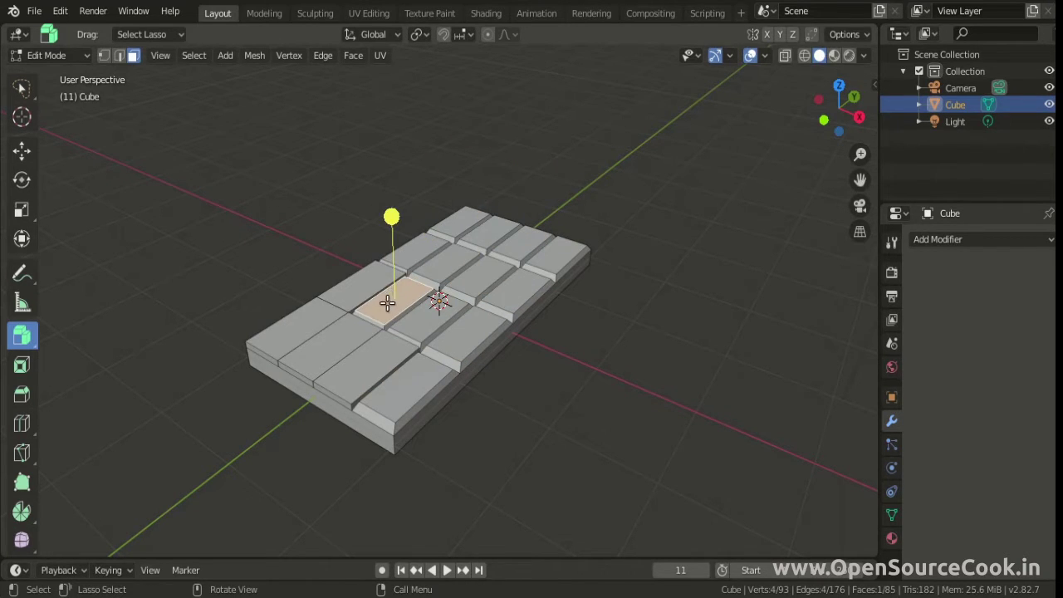
{"action": "left_click", "coordinate": [354, 377]}
Orbit and pan into a top-down orthographic view centred on the bar
{"action": "middle_click_drag", "start_coordinate": [355, 378], "coordinate": [472, 390]}
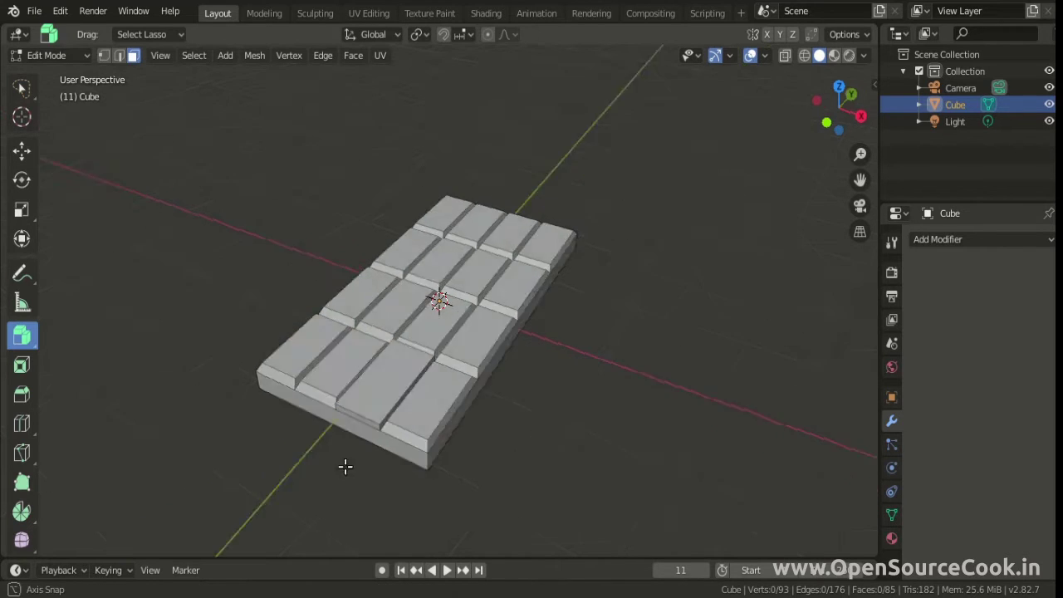
{"action": "key", "text": "ctrl+z"}
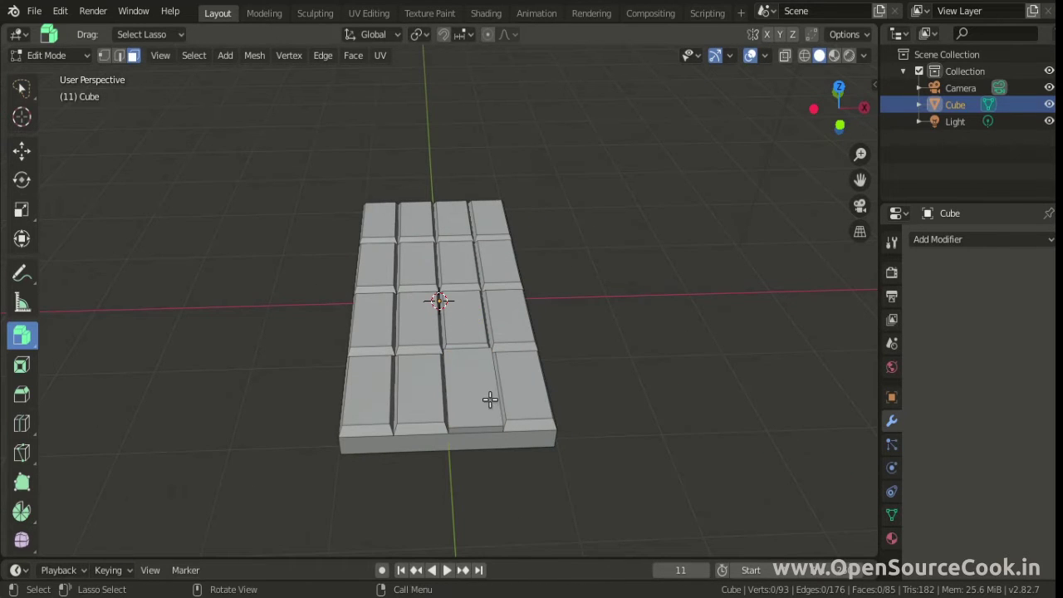
{"action": "key", "text": "ctrl+shift+z"}
{"action": "middle_click_drag", "start_coordinate": [481, 404], "coordinate": [387, 451]}
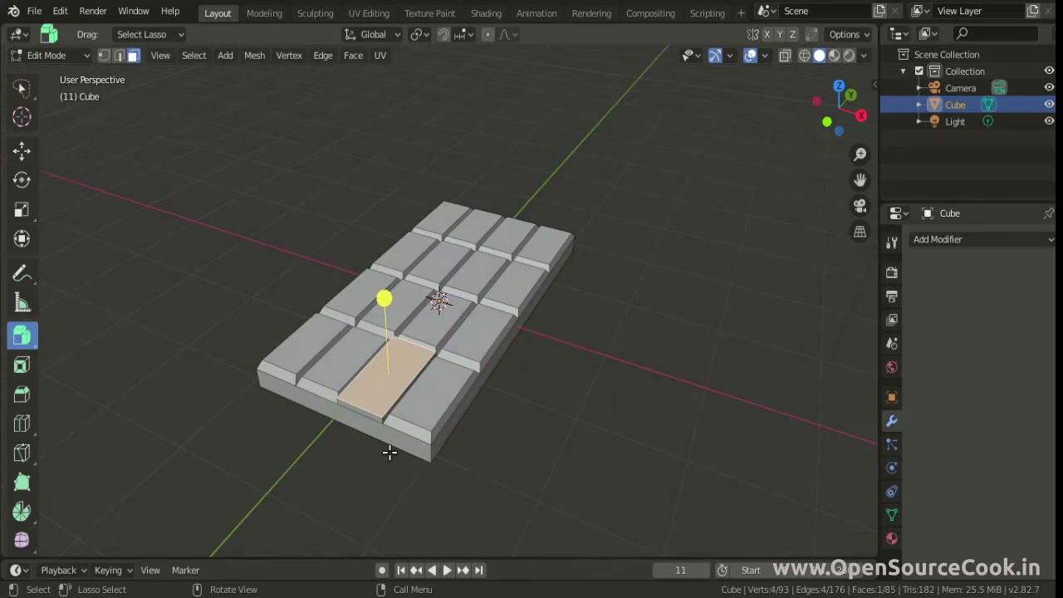
{"action": "key", "text": "KP_7"}
{"action": "middle_click_drag", "start_coordinate": [591, 501], "coordinate": [583, 372], "text": "shift"}
Rescale the odd segment's top face by 1.038 so it matches the others
{"action": "key", "text": "s"}
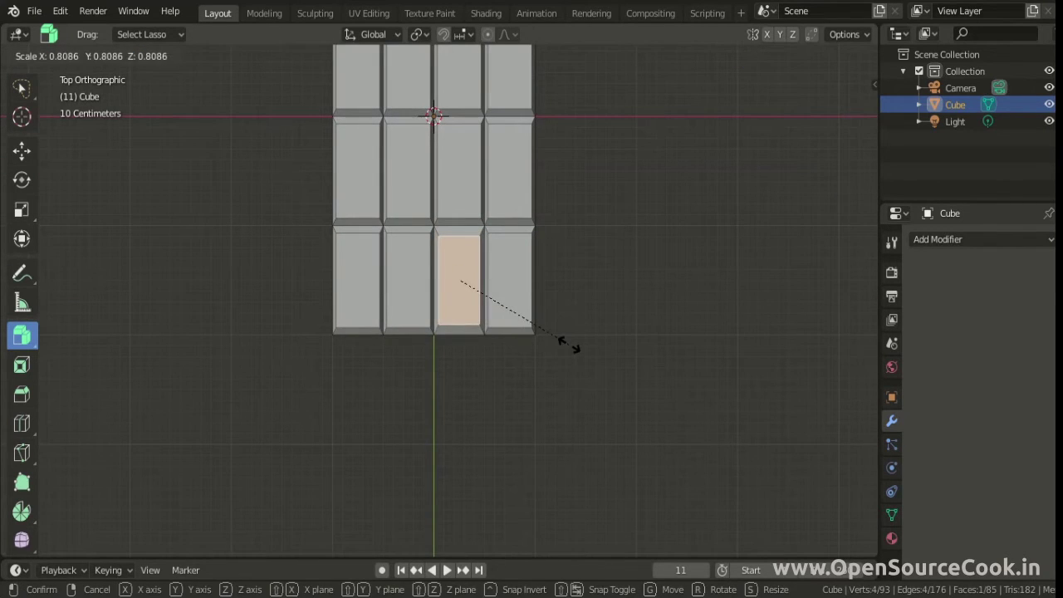
{"action": "left_click", "coordinate": [553, 429]}
{"action": "scroll", "coordinate": [531, 265], "scroll_direction": "up", "scroll_amount": 5}
{"action": "key", "text": "s"}
{"action": "left_click", "coordinate": [540, 283]}
{"action": "mouse_move", "coordinate": [541, 283]}
{"action": "middle_mouse_down"}
{"action": "mouse_move", "coordinate": [776, 264]}
{"action": "mouse_move", "coordinate": [659, 323]}
{"action": "mouse_move", "coordinate": [635, 353]}
{"action": "middle_mouse_up"}
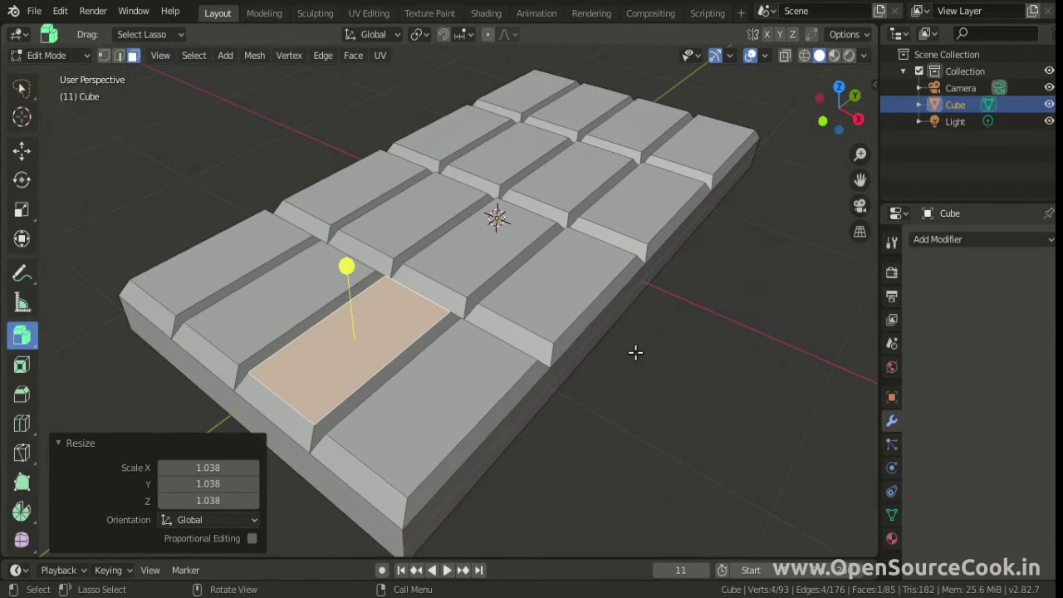
Add a Bevel modifier with 0.1 m offset, 12 segments and 0.64 profile, then apply it
{"action": "key", "text": "Tab"}
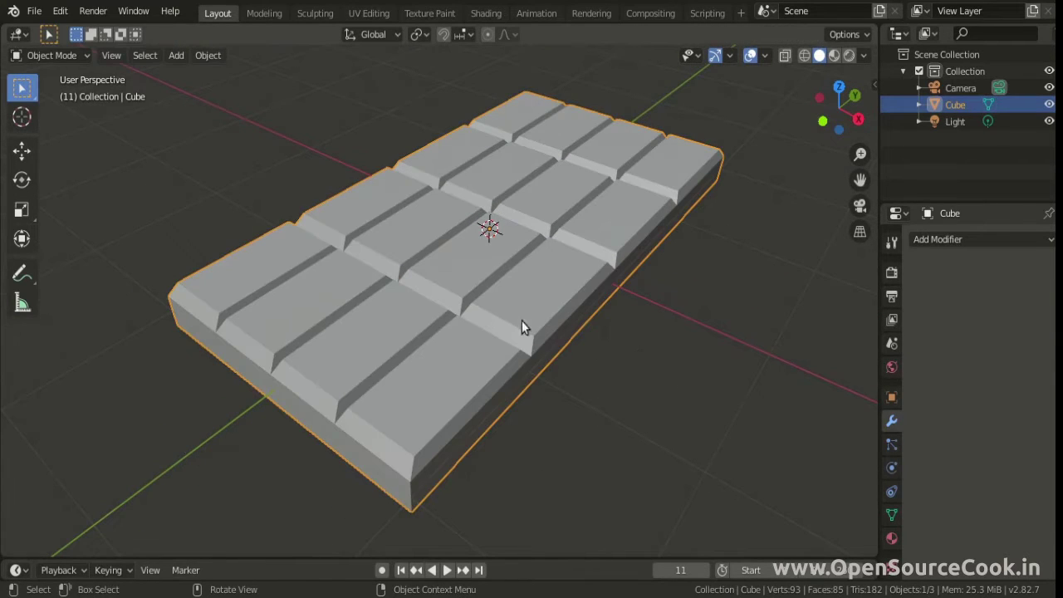
{"action": "left_click", "coordinate": [945, 234]}
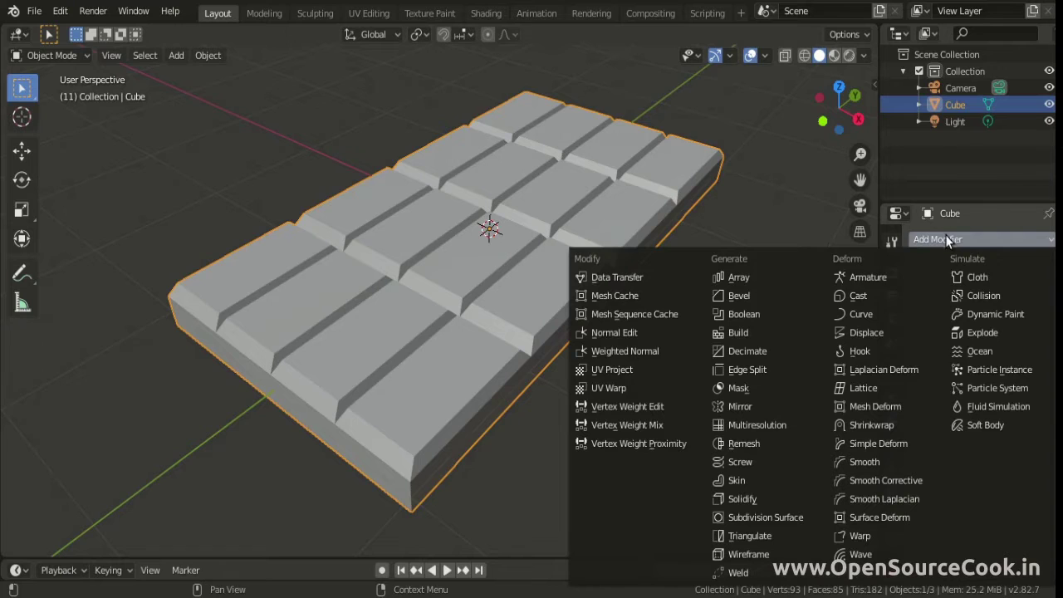
{"action": "left_click", "coordinate": [755, 296]}
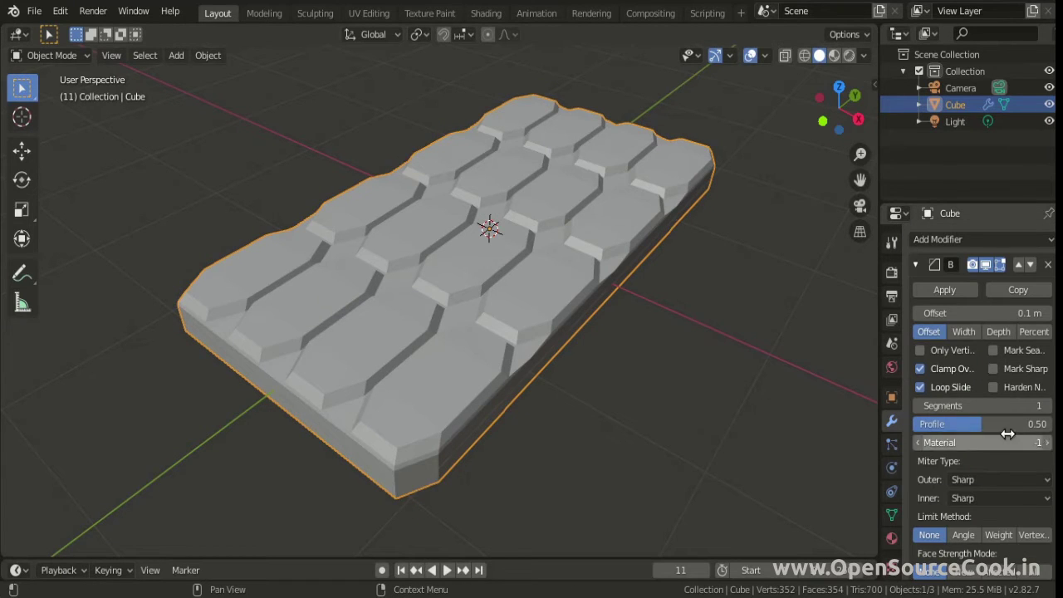
{"action": "mouse_move", "coordinate": [1004, 406]}
{"action": "left_mouse_down"}
{"action": "mouse_move", "coordinate": [1046, 406]}
{"action": "mouse_move", "coordinate": [997, 406]}
{"action": "mouse_move", "coordinate": [1014, 424]}
{"action": "left_mouse_up"}
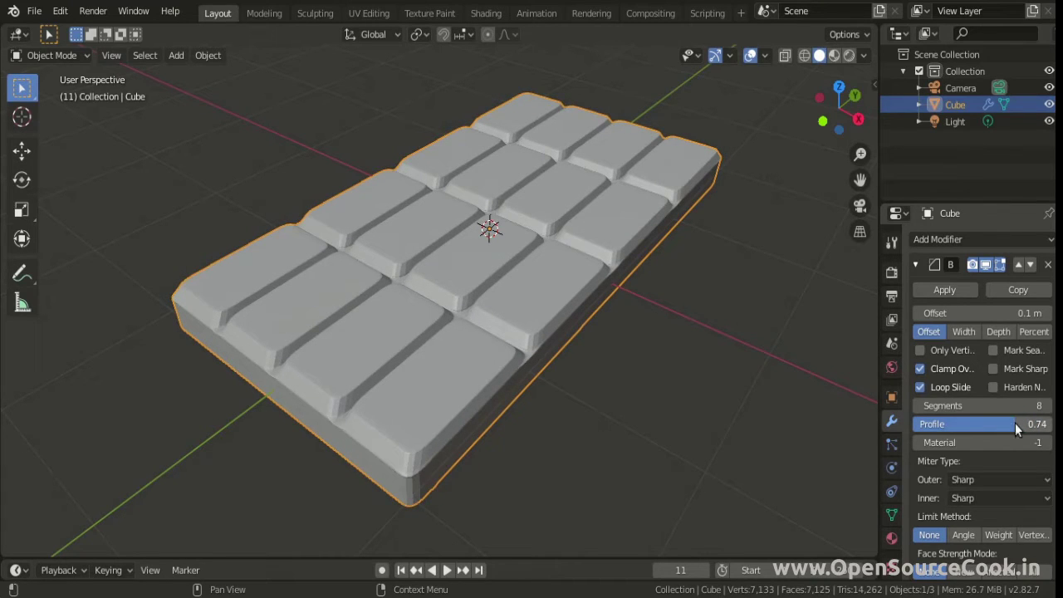
{"action": "mouse_move", "coordinate": [629, 372]}
{"action": "middle_mouse_down"}
{"action": "mouse_move", "coordinate": [604, 396]}
{"action": "mouse_move", "coordinate": [762, 374]}
{"action": "mouse_move", "coordinate": [735, 372]}
{"action": "mouse_move", "coordinate": [723, 395]}
{"action": "mouse_move", "coordinate": [647, 421]}
{"action": "mouse_move", "coordinate": [481, 445]}
{"action": "mouse_move", "coordinate": [557, 412]}
{"action": "mouse_move", "coordinate": [587, 416]}
{"action": "middle_mouse_up"}
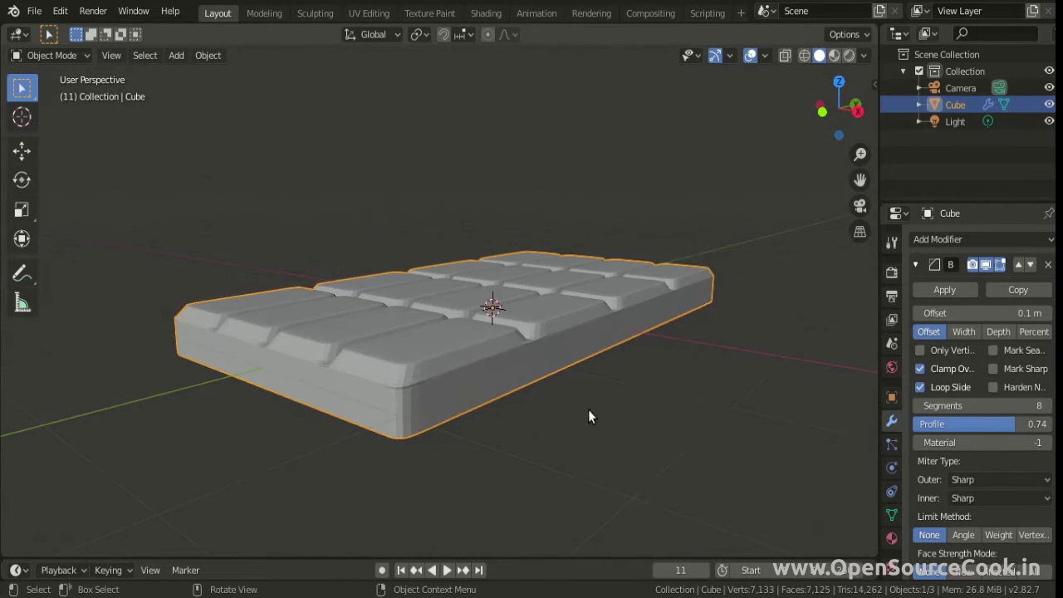
{"action": "mouse_move", "coordinate": [1014, 424]}
{"action": "left_mouse_down"}
{"action": "mouse_move", "coordinate": [1001, 425]}
{"action": "mouse_move", "coordinate": [1012, 406]}
{"action": "left_mouse_up"}
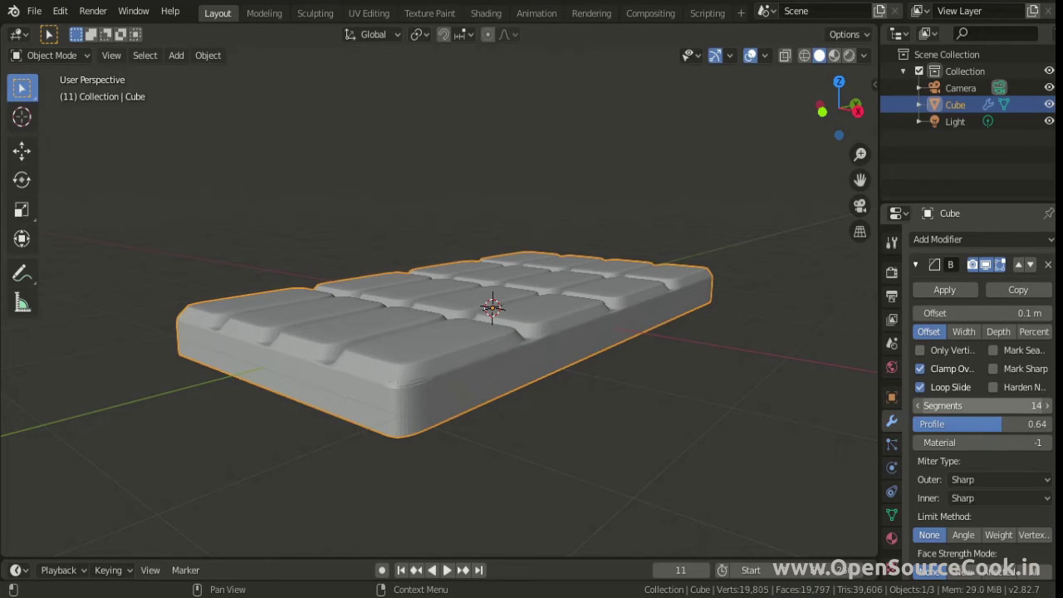
{"action": "mouse_move", "coordinate": [686, 363]}
{"action": "middle_mouse_down"}
{"action": "mouse_move", "coordinate": [249, 271]}
{"action": "mouse_move", "coordinate": [446, 231]}
{"action": "mouse_move", "coordinate": [361, 322]}
{"action": "mouse_move", "coordinate": [290, 223]}
{"action": "mouse_move", "coordinate": [318, 173]}
{"action": "middle_mouse_up"}
{"action": "mouse_move", "coordinate": [564, 434]}
{"action": "middle_mouse_down"}
{"action": "mouse_move", "coordinate": [465, 484]}
{"action": "mouse_move", "coordinate": [631, 407]}
{"action": "mouse_move", "coordinate": [623, 360]}
{"action": "middle_mouse_up"}
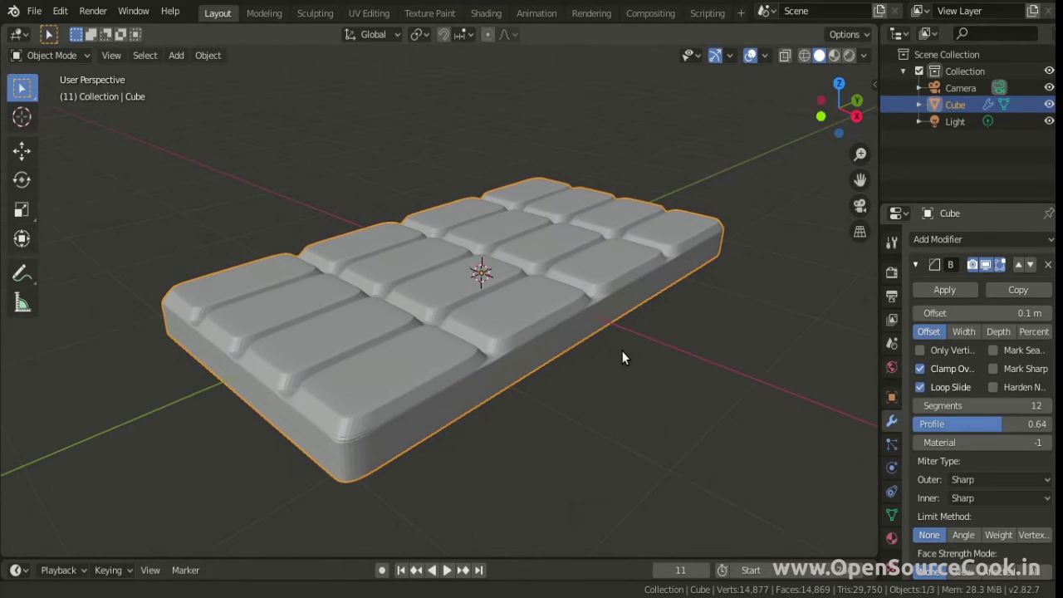
{"action": "left_click", "coordinate": [941, 290]}
Check the baked bevel in Edit Mode from a diagonal view and bring up the Add menu
{"action": "key", "text": "Tab"}
{"action": "key", "text": "Tab"}
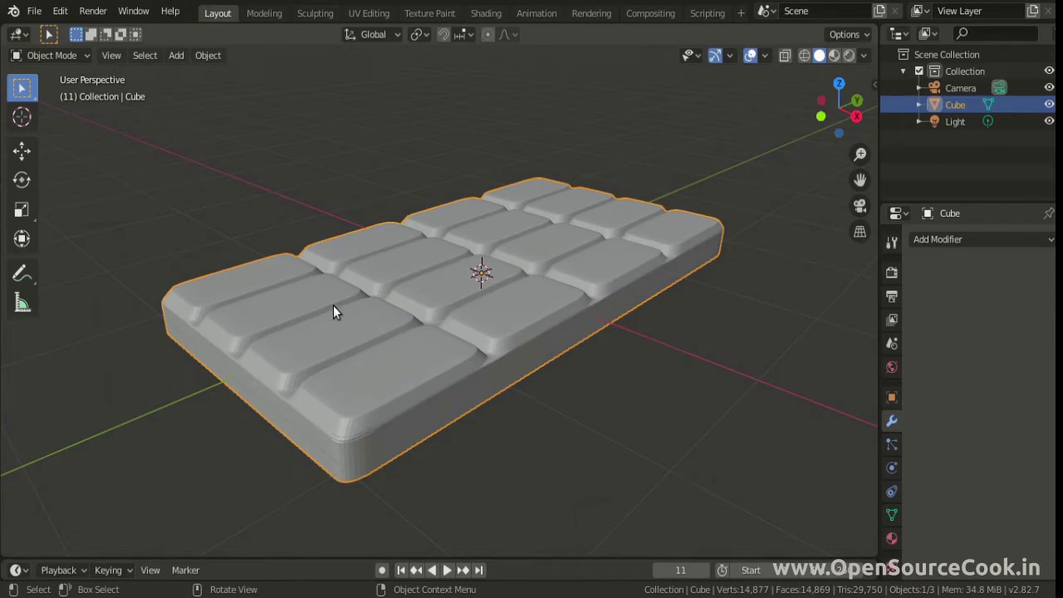
{"action": "mouse_move", "coordinate": [509, 459]}
{"action": "middle_mouse_down"}
{"action": "mouse_move", "coordinate": [528, 447]}
{"action": "mouse_move", "coordinate": [626, 478]}
{"action": "mouse_move", "coordinate": [601, 508]}
{"action": "mouse_move", "coordinate": [599, 498]}
{"action": "middle_mouse_up"}
{"action": "mouse_move", "coordinate": [609, 374]}
{"action": "middle_mouse_down"}
{"action": "mouse_move", "coordinate": [507, 397]}
{"action": "mouse_move", "coordinate": [512, 354]}
{"action": "mouse_move", "coordinate": [566, 432]}
{"action": "mouse_move", "coordinate": [630, 306]}
{"action": "middle_mouse_up"}
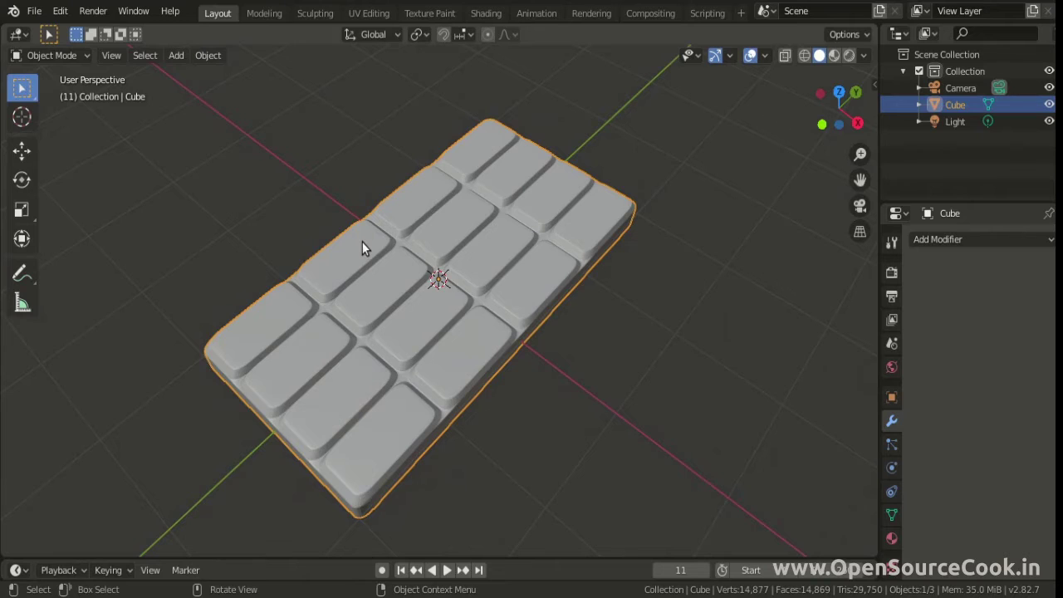
{"action": "key", "text": "shift+a"}
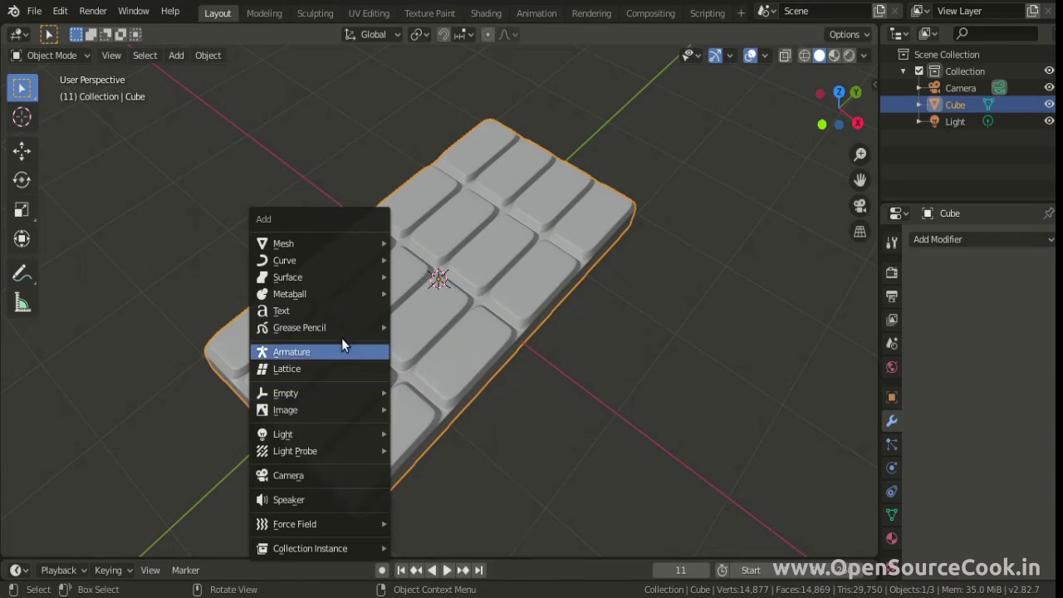
Add a 3D text object and hide the chocolate bar
{"action": "left_click", "coordinate": [354, 312]}
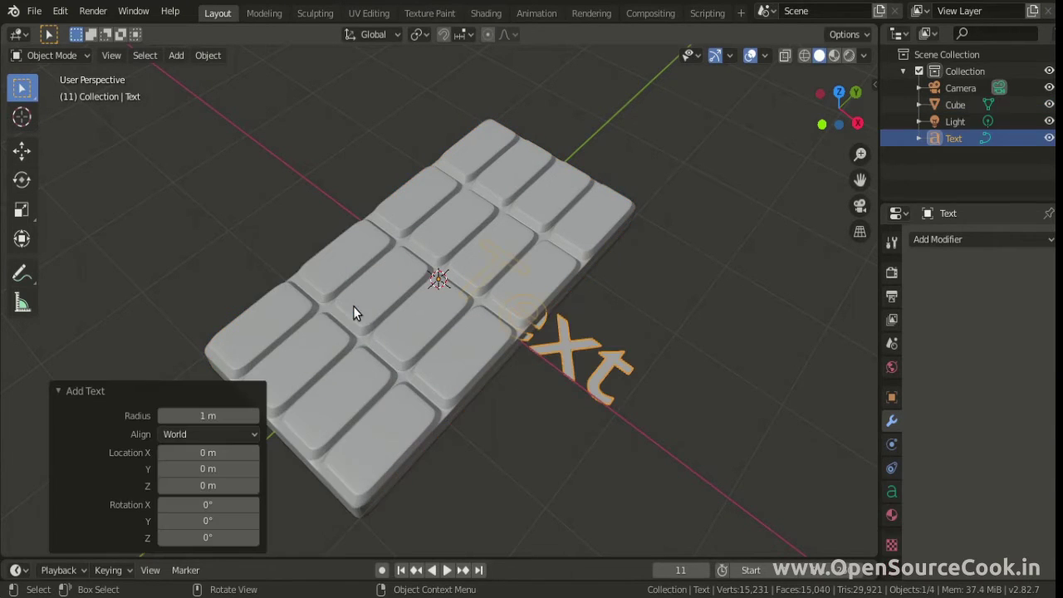
{"action": "left_click", "coordinate": [619, 214]}
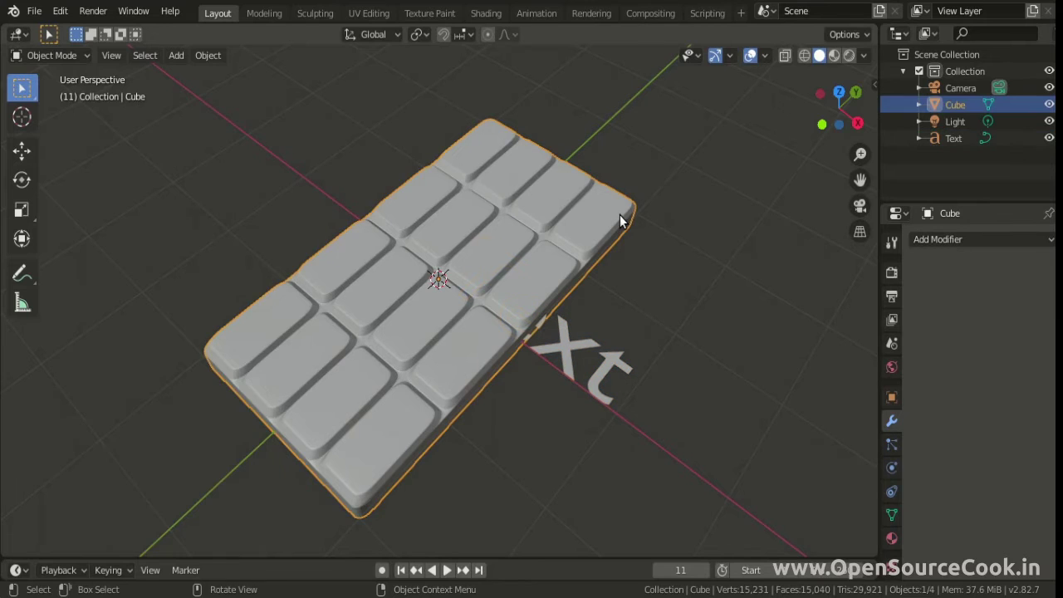
{"action": "left_click", "coordinate": [1049, 105]}
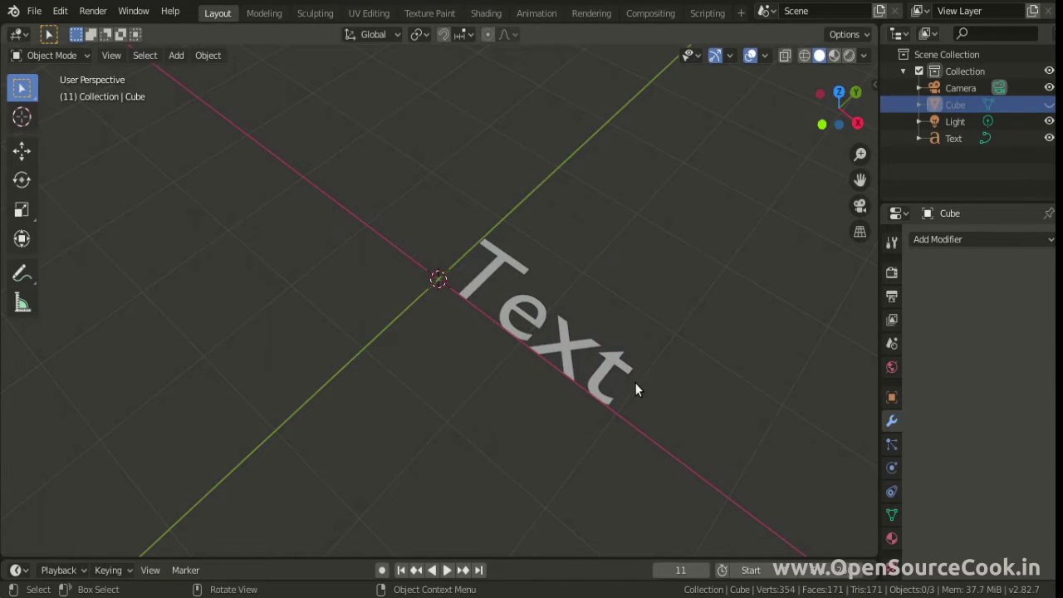
Change the text to read 'Chocolate' and switch to a top-down view
{"action": "left_click", "coordinate": [603, 380]}
{"action": "mouse_move", "coordinate": [487, 434]}
{"action": "middle_mouse_down"}
{"action": "mouse_move", "coordinate": [647, 452]}
{"action": "mouse_move", "coordinate": [589, 454]}
{"action": "middle_mouse_up"}
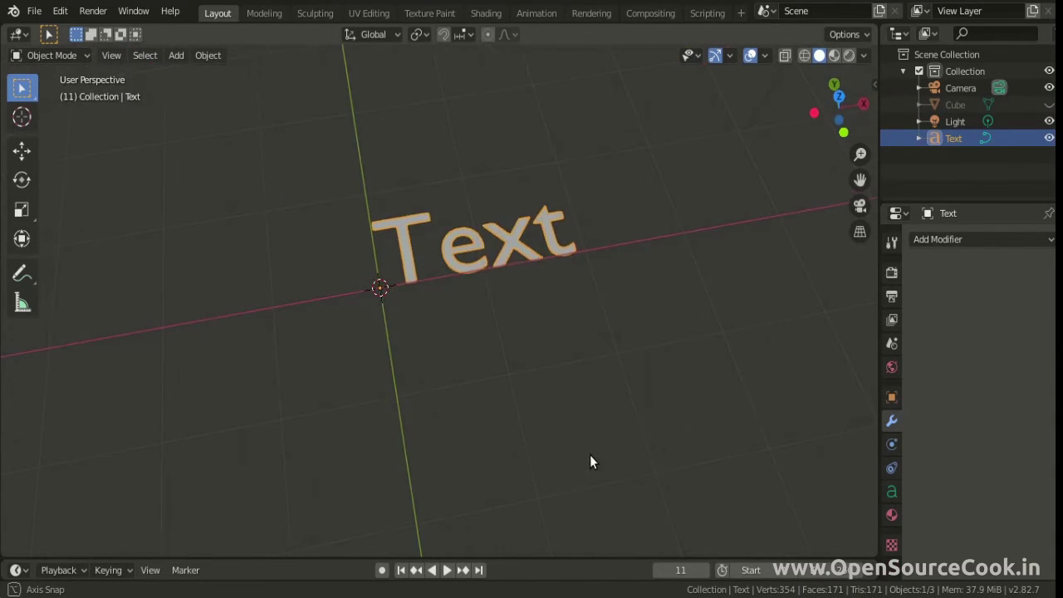
{"action": "key", "text": "Tab"}
{"action": "key", "text": "BackSpace"}
{"action": "key", "text": "BackSpace"}
{"action": "key", "text": "BackSpace"}
{"action": "key", "text": "BackSpace"}
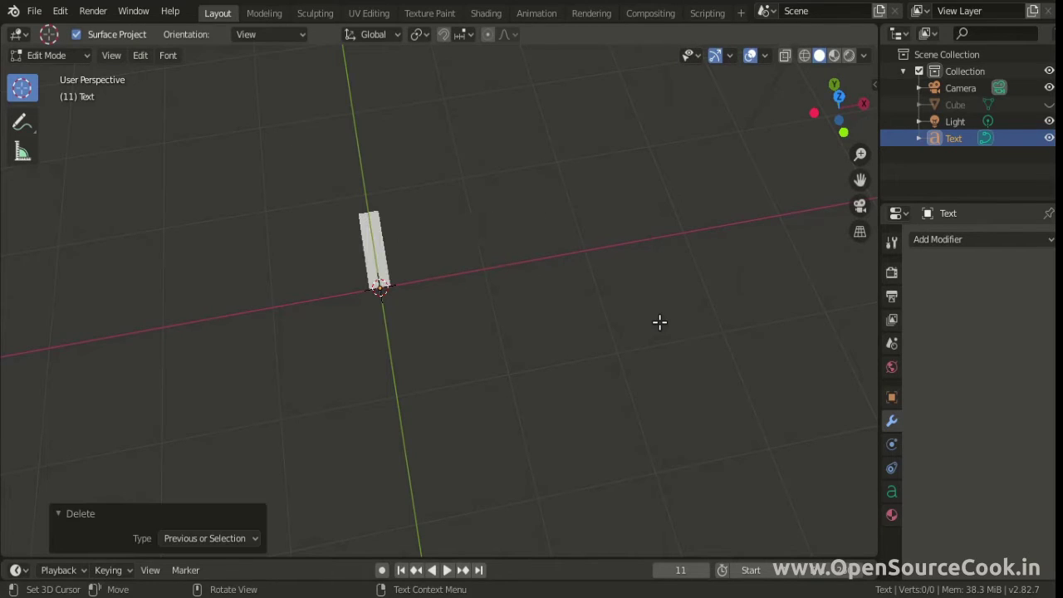
{"action": "type", "text": "Chodolate"}
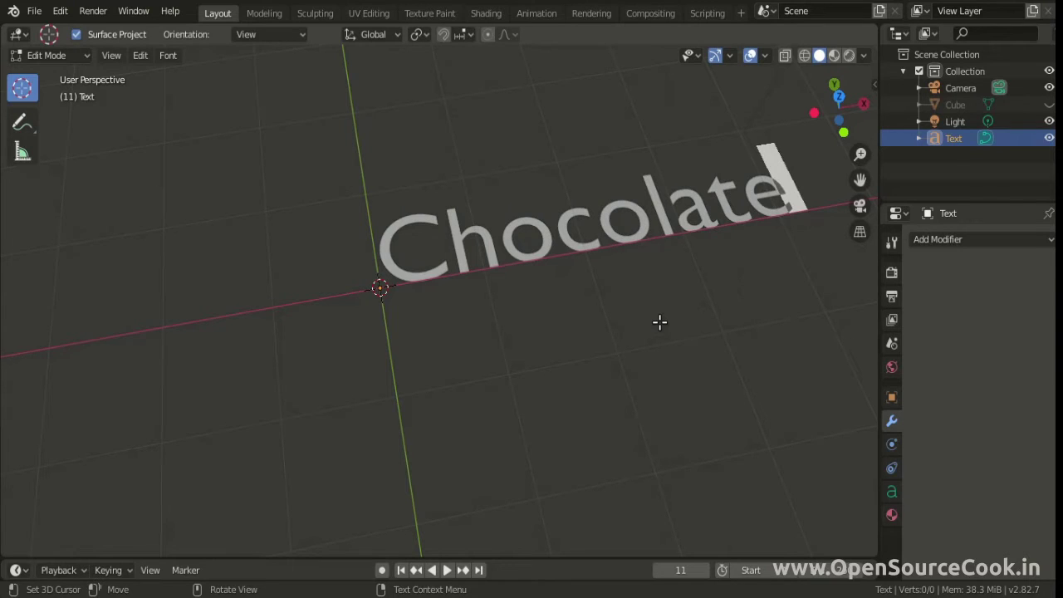
{"action": "key", "text": "KP_7"}
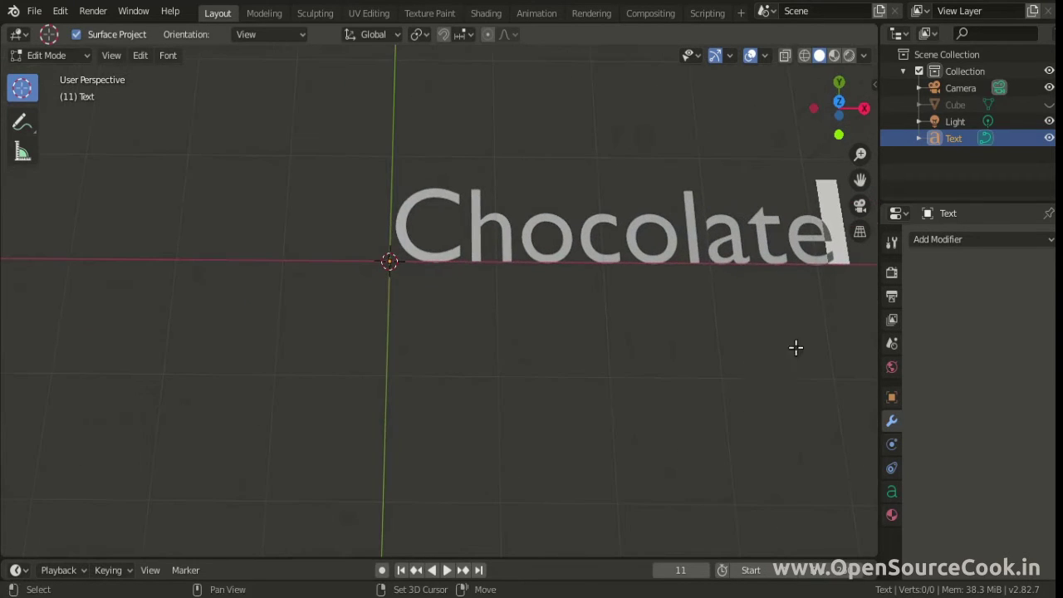
{"action": "key", "text": "Tab"}
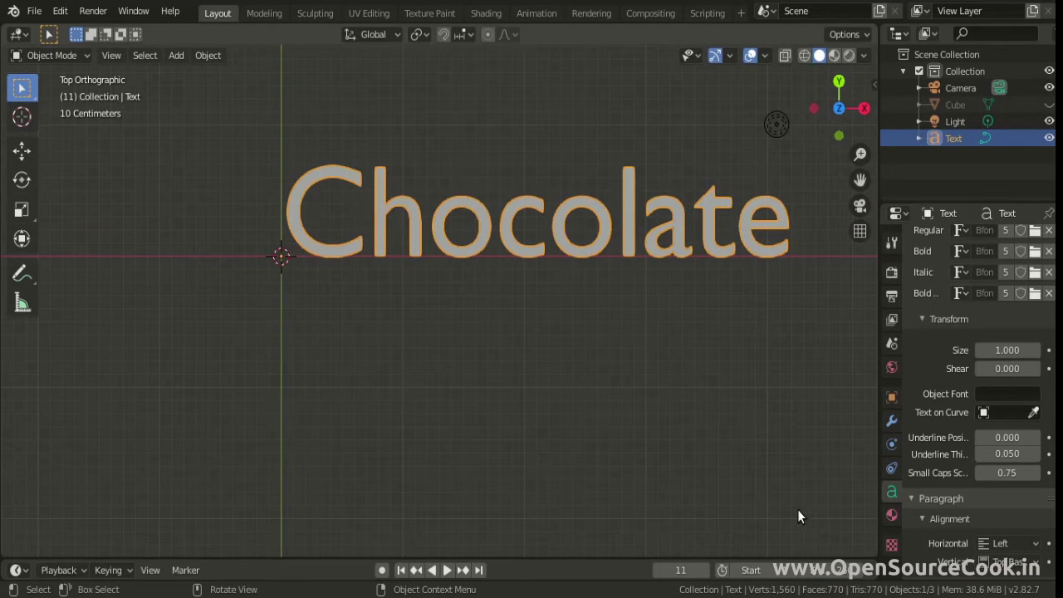
Scale the text to 0.678, unhide the bar, and place it diagonally on a right-column segment
{"action": "key", "text": "s"}
{"action": "left_click", "coordinate": [403, 288]}
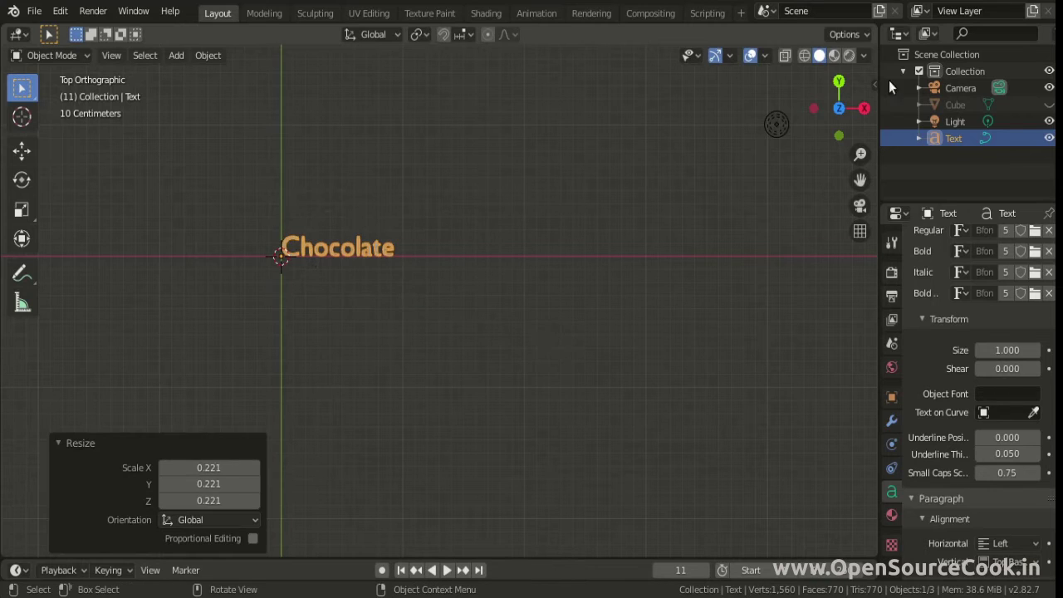
{"action": "left_click", "coordinate": [1048, 106]}
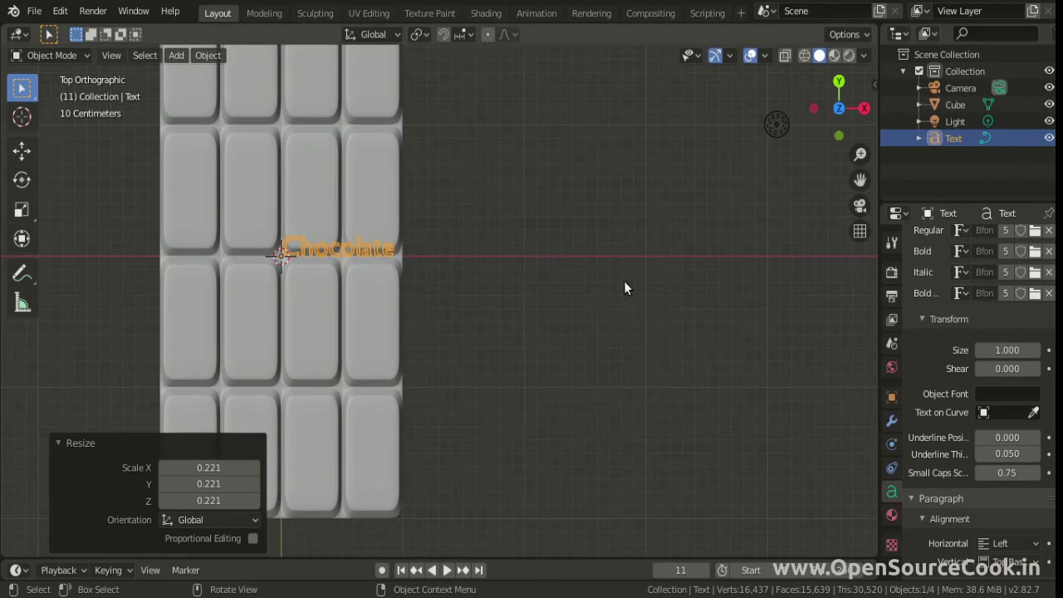
{"action": "key", "text": "g"}
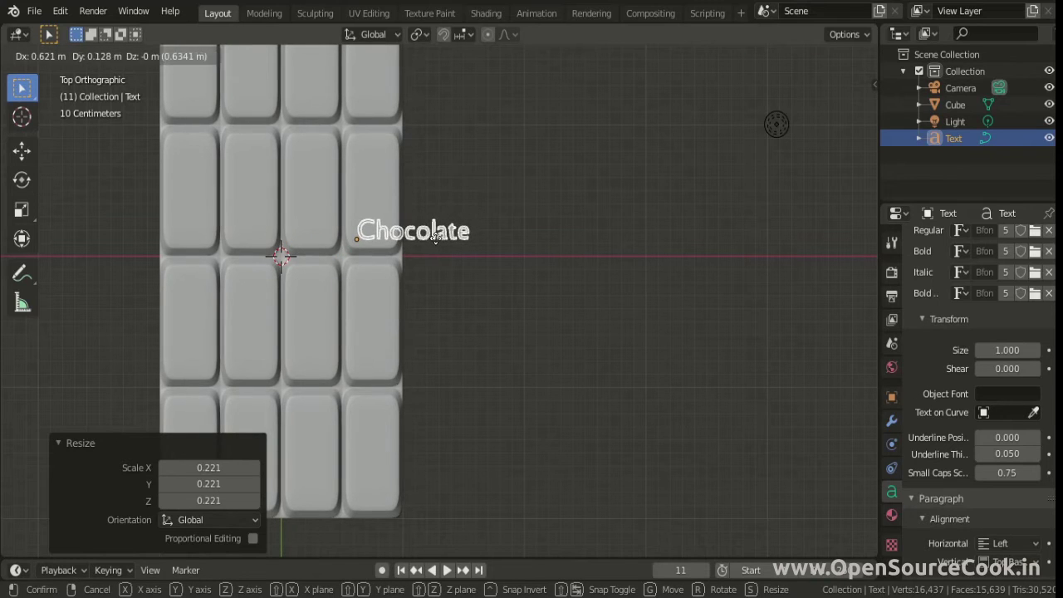
{"action": "left_click", "coordinate": [434, 238]}
{"action": "key", "text": "r"}
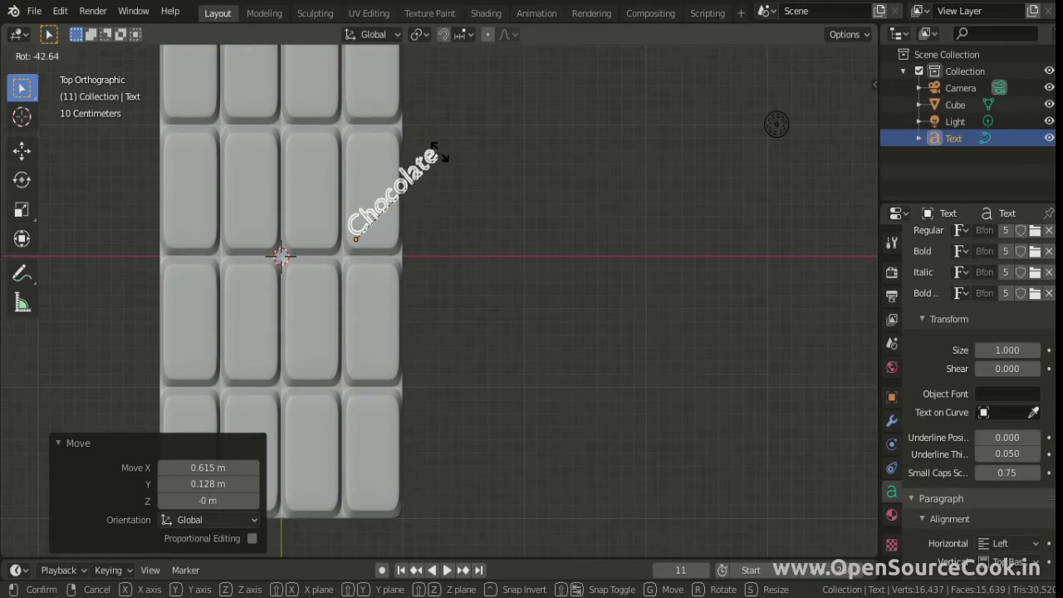
{"action": "left_click", "coordinate": [418, 114]}
Shrink the text to fit the segment and refine its rotation to -4.14°
{"action": "key", "text": "s"}
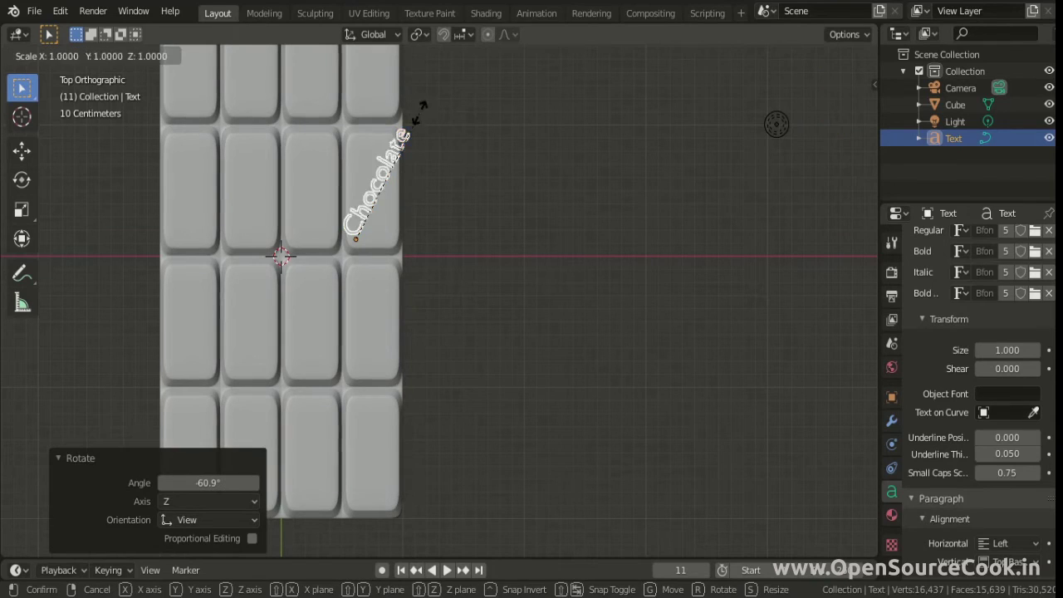
{"action": "left_click", "coordinate": [393, 149]}
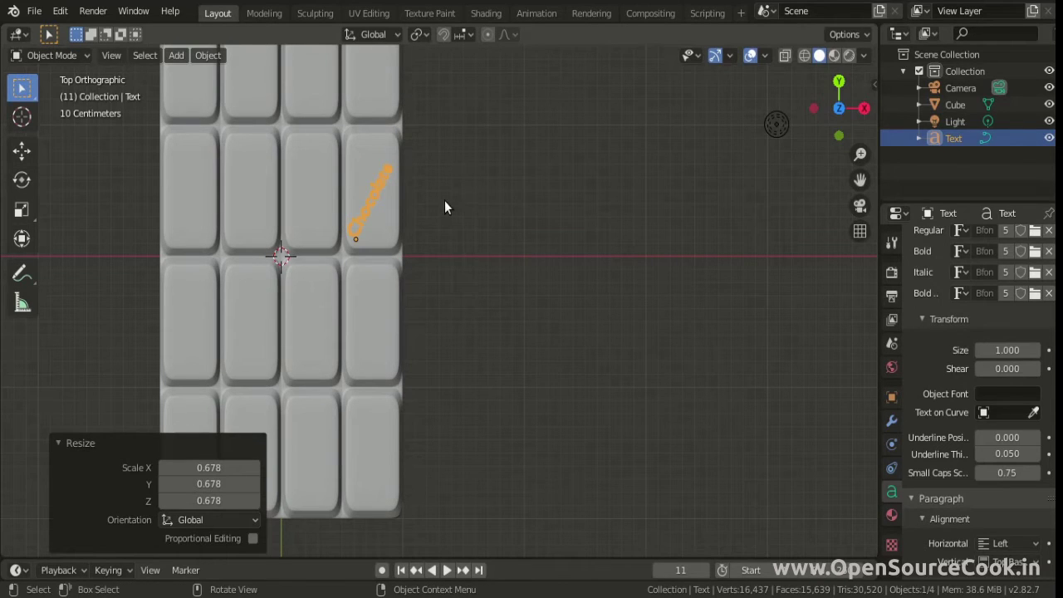
{"action": "key", "text": "r"}
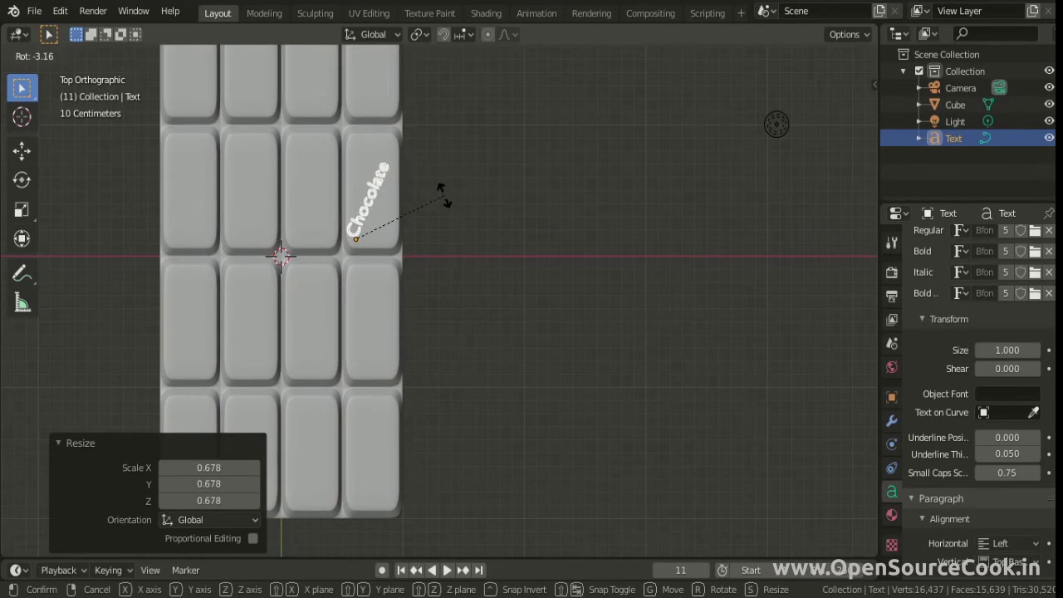
{"action": "left_click", "coordinate": [442, 194]}
{"action": "key", "text": "g"}
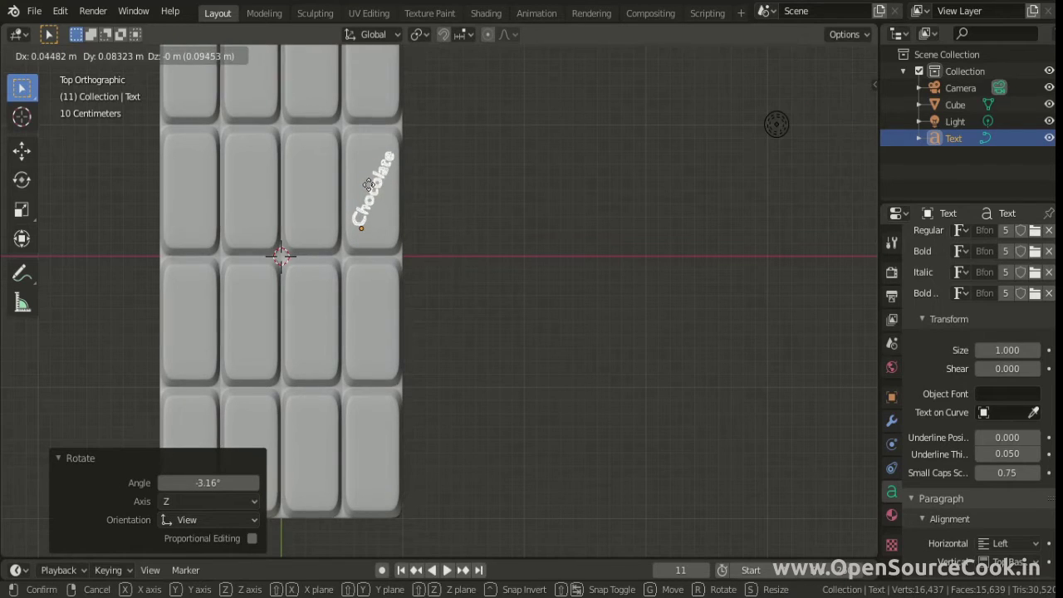
{"action": "left_click", "coordinate": [367, 190]}
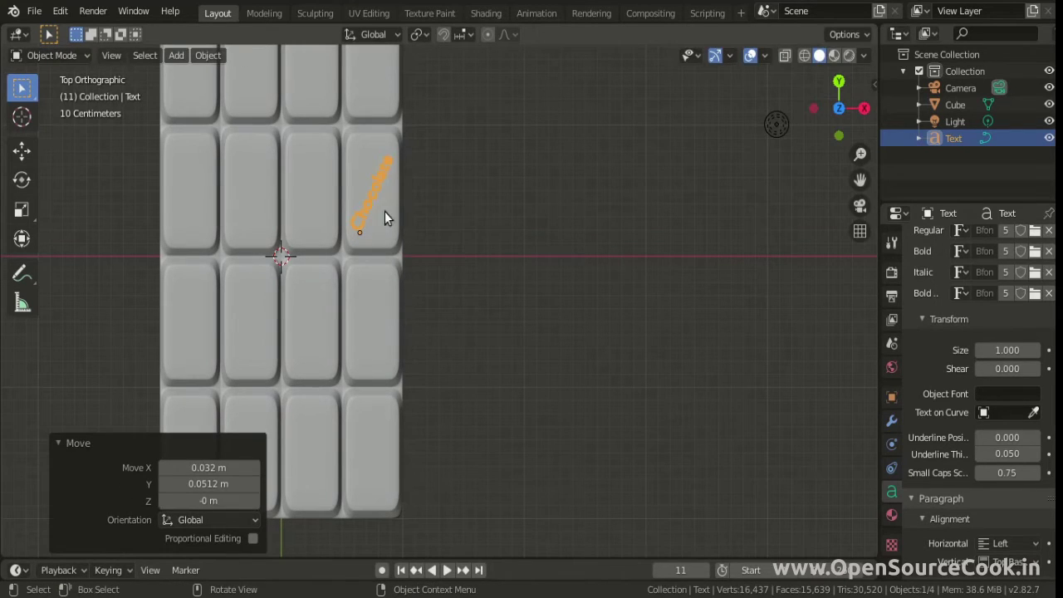
{"action": "key", "text": "r"}
{"action": "left_click", "coordinate": [450, 193]}
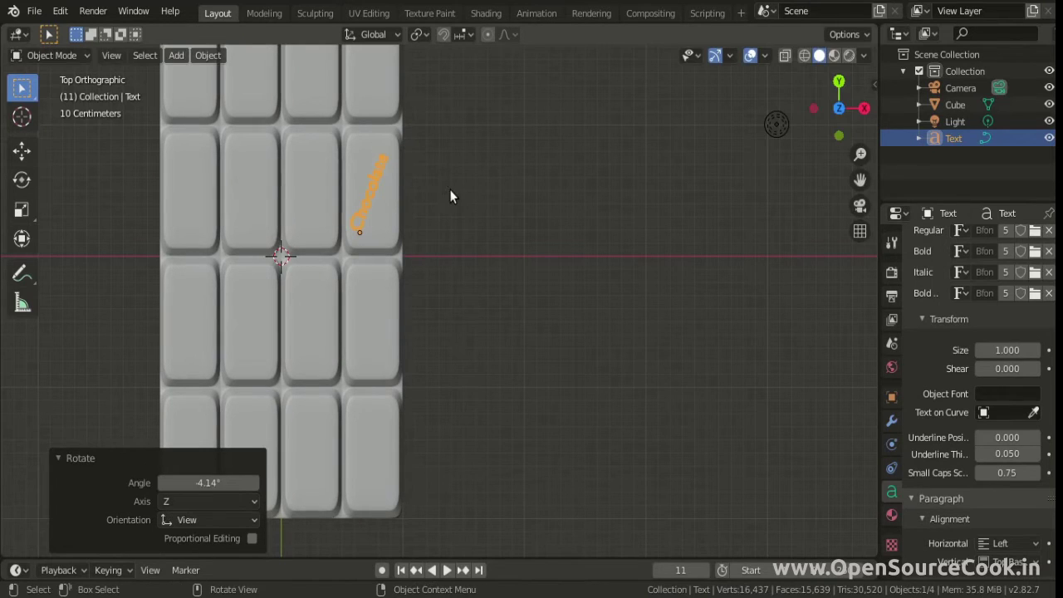
Nudge the Chocolate text into final position and zoom in to check it
{"action": "key", "text": "g"}
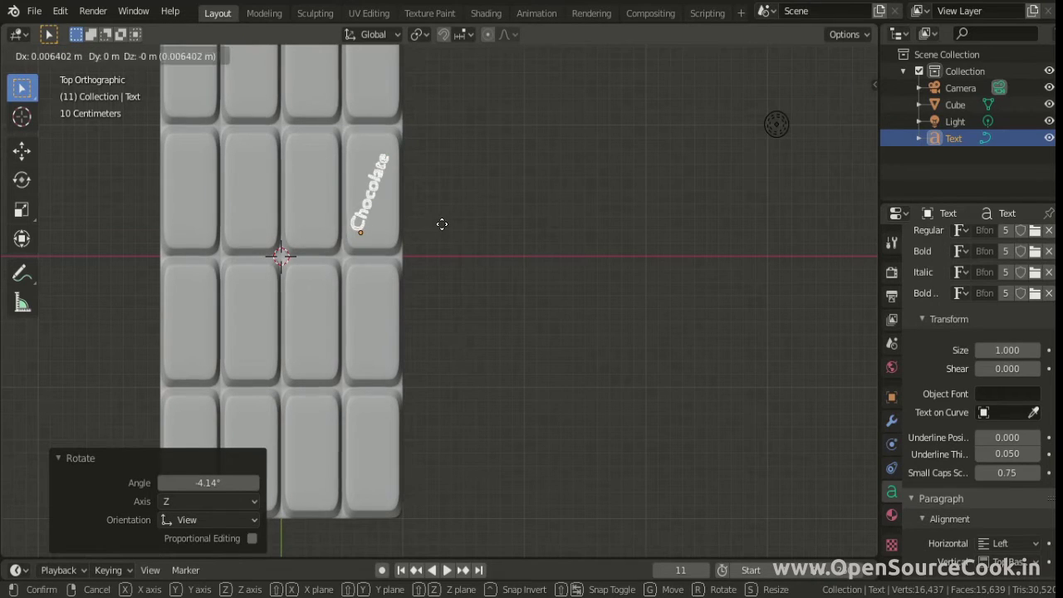
{"action": "left_click", "coordinate": [444, 223]}
{"action": "scroll", "coordinate": [436, 226], "scroll_direction": "up", "scroll_amount": 3}
{"action": "scroll", "coordinate": [413, 159], "scroll_direction": "up", "scroll_amount": 2}
{"action": "middle_click_drag", "start_coordinate": [414, 159], "coordinate": [629, 471], "text": "shift"}
{"action": "middle_click_drag", "start_coordinate": [612, 415], "coordinate": [593, 368], "text": "shift"}
{"action": "scroll", "coordinate": [572, 350], "scroll_direction": "up", "scroll_amount": 1}
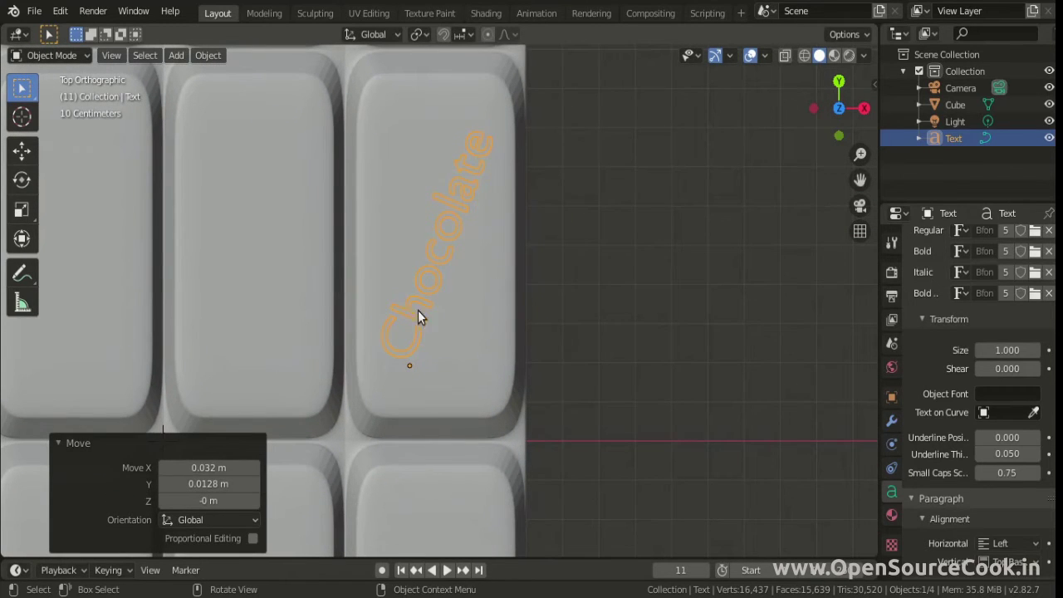
Shift the Chocolate text 0.572 m along X beside the bar and convert it to a mesh
{"action": "left_click", "coordinate": [435, 286]}
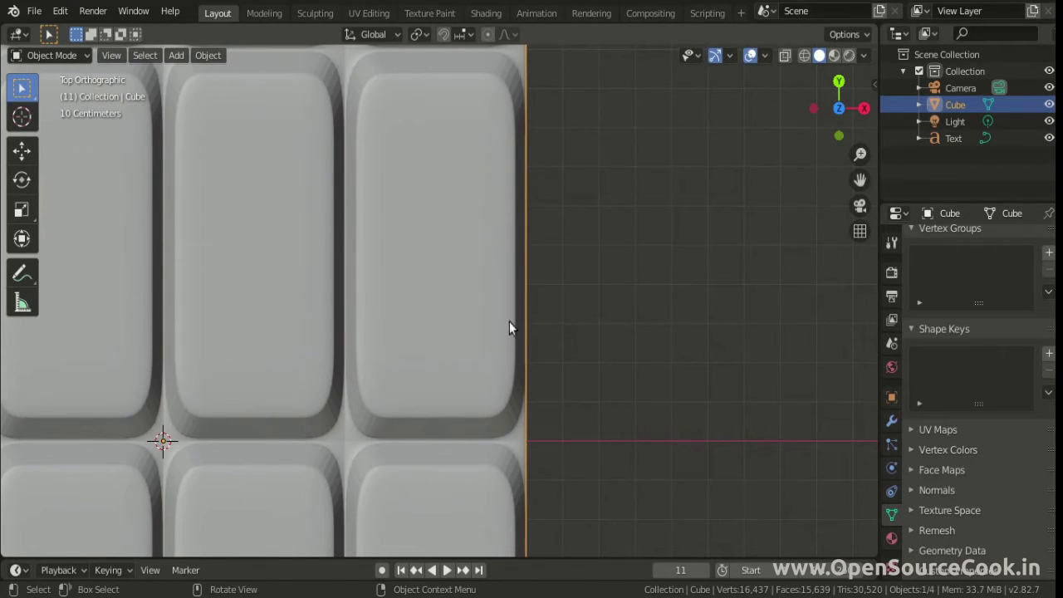
{"action": "left_click", "coordinate": [951, 139]}
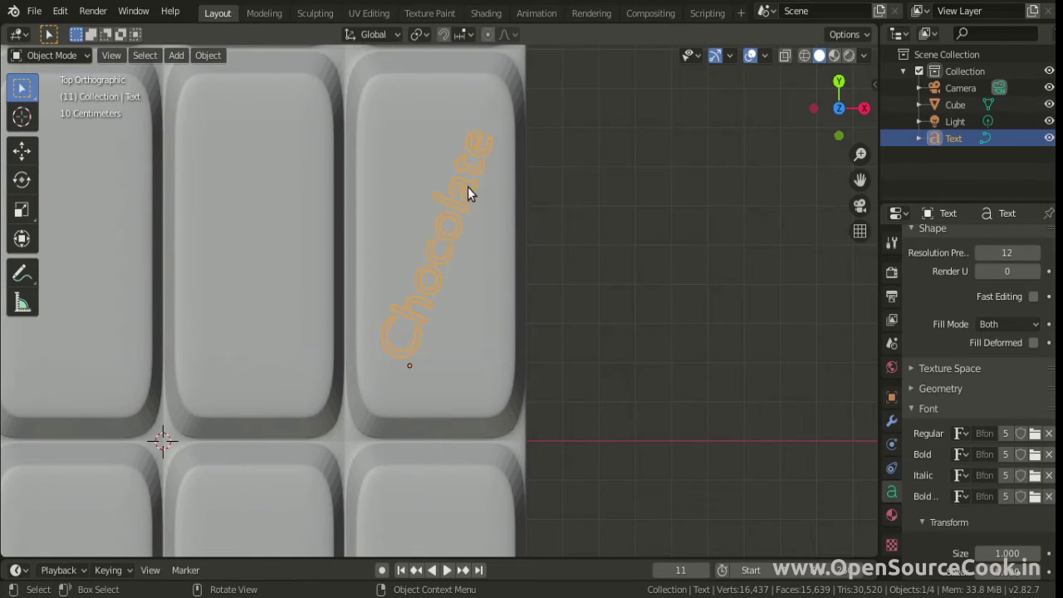
{"action": "key", "text": "g"}
{"action": "left_click", "coordinate": [675, 193]}
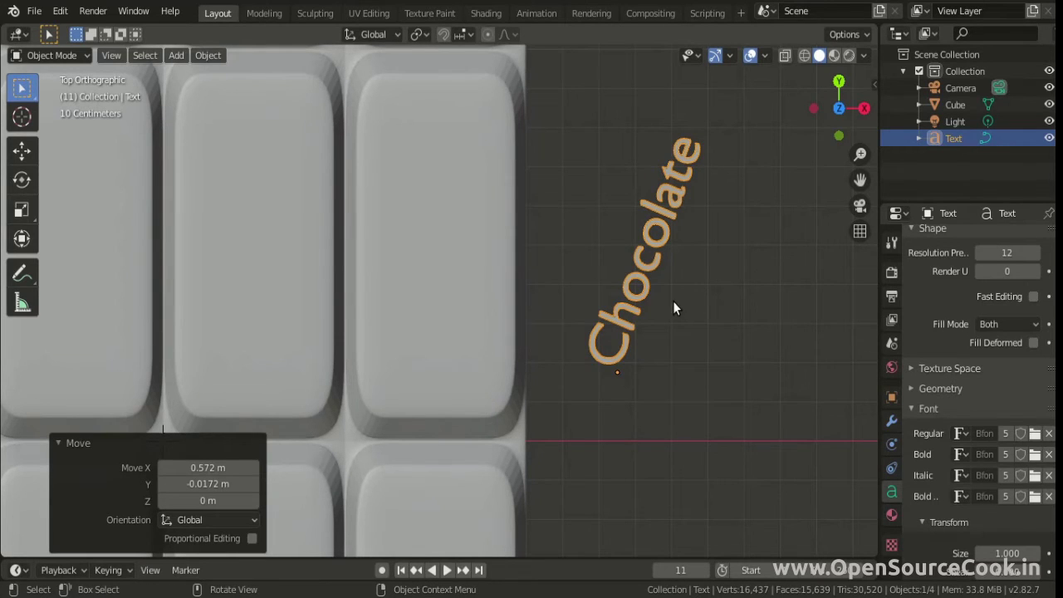
{"action": "right_click", "coordinate": [650, 264]}
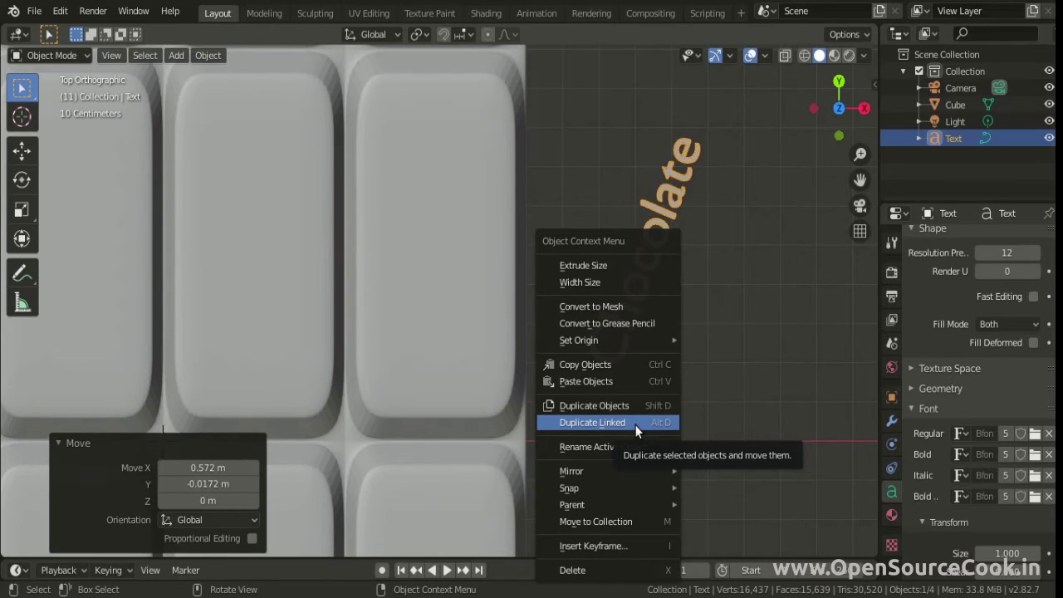
{"action": "left_click", "coordinate": [626, 305]}
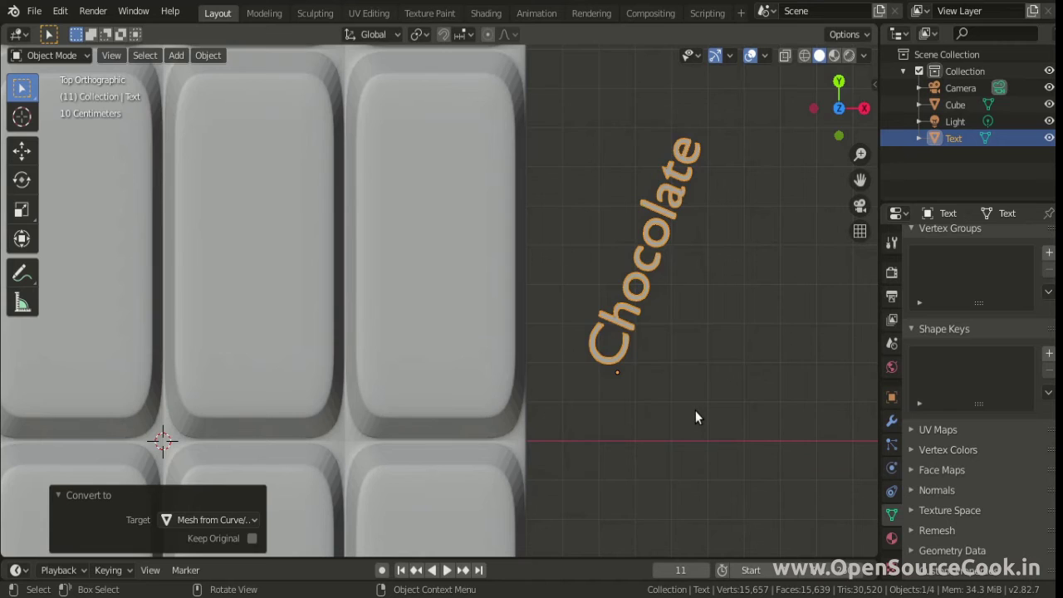
{"action": "mouse_move", "coordinate": [695, 409]}
{"action": "middle_mouse_down"}
{"action": "mouse_move", "coordinate": [639, 355]}
{"action": "mouse_move", "coordinate": [638, 316]}
{"action": "middle_mouse_up"}
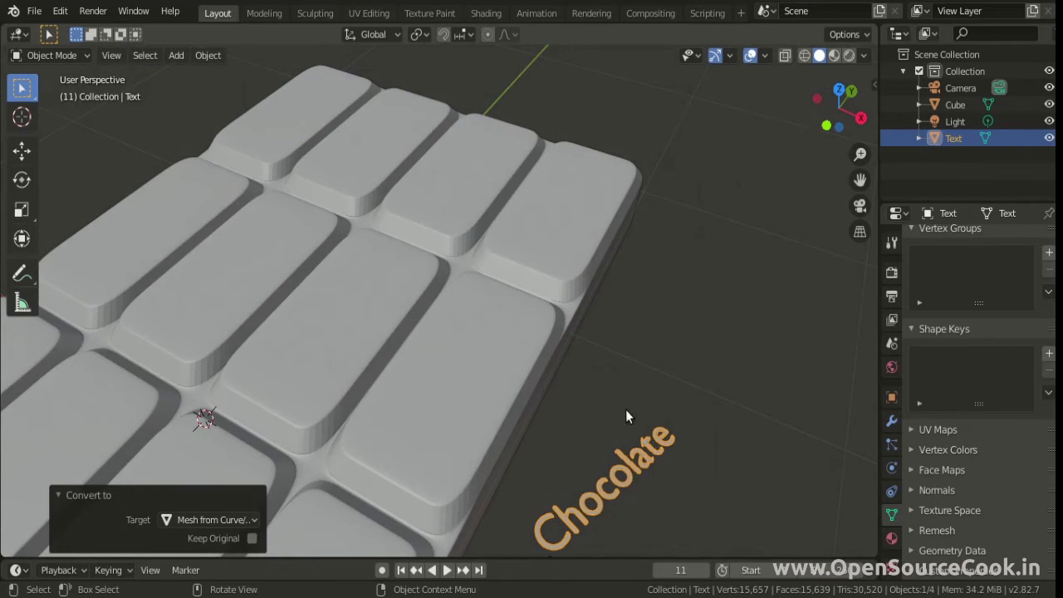
Hide the chocolate bar with H
{"action": "left_click", "coordinate": [465, 350]}
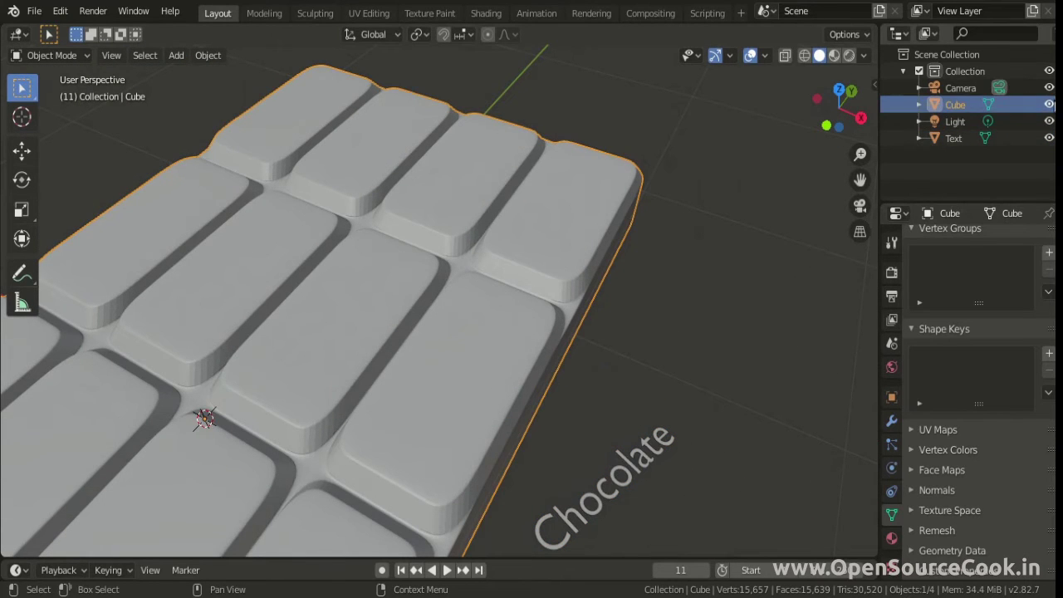
{"action": "key", "text": "h"}
{"action": "mouse_move", "coordinate": [762, 494]}
{"action": "middle_mouse_down"}
{"action": "mouse_move", "coordinate": [688, 196]}
{"action": "mouse_move", "coordinate": [654, 377]}
{"action": "mouse_move", "coordinate": [636, 229]}
{"action": "middle_mouse_up"}
Extrude all of the Chocolate mesh's faces 0.0532 m to give the letters thickness
{"action": "left_click", "coordinate": [525, 239]}
{"action": "key", "text": "Tab"}
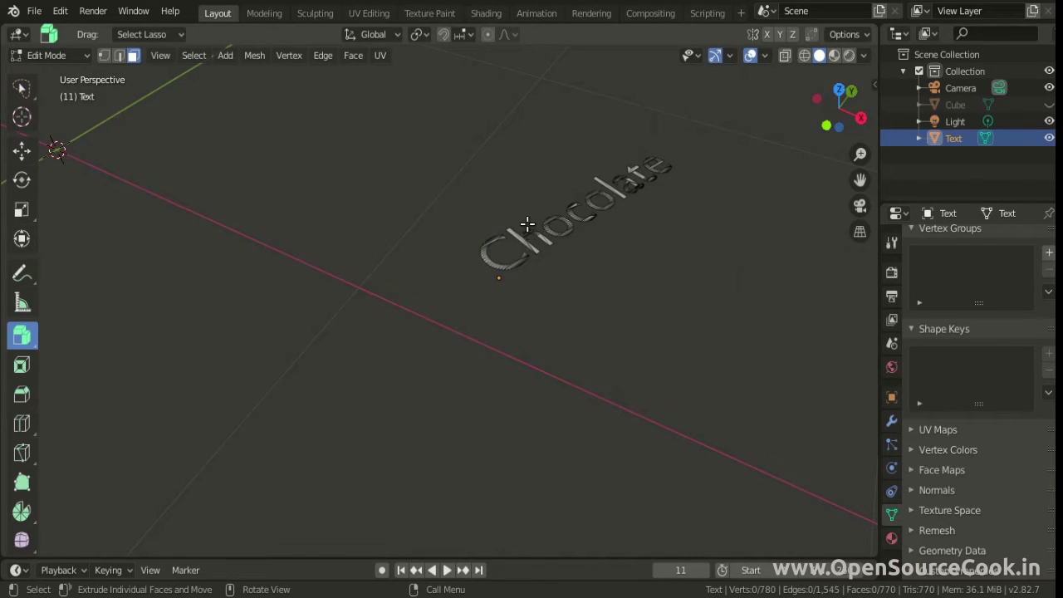
{"action": "key", "text": "a"}
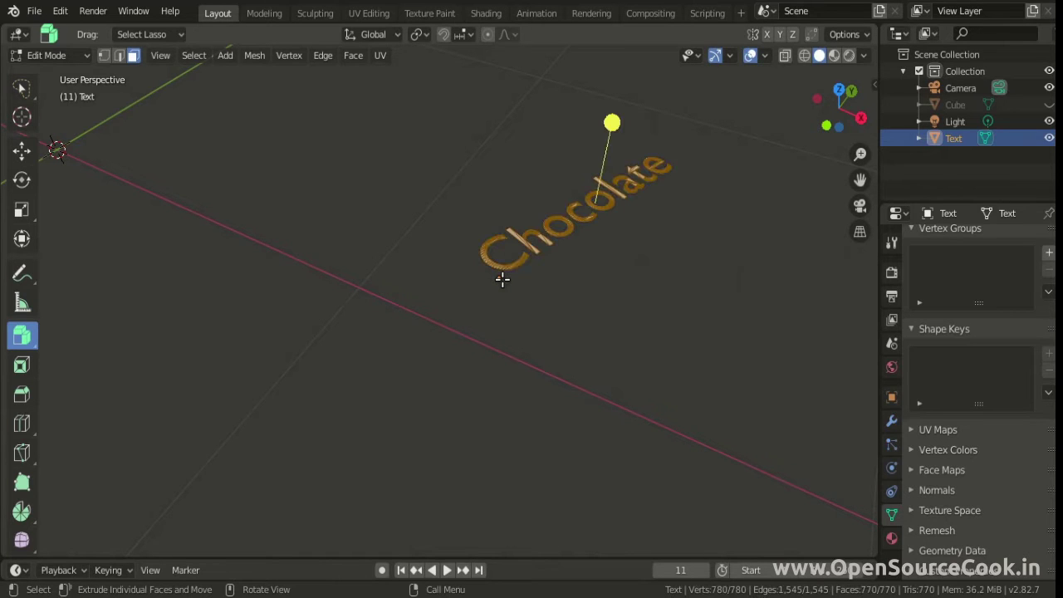
{"action": "key", "text": "e"}
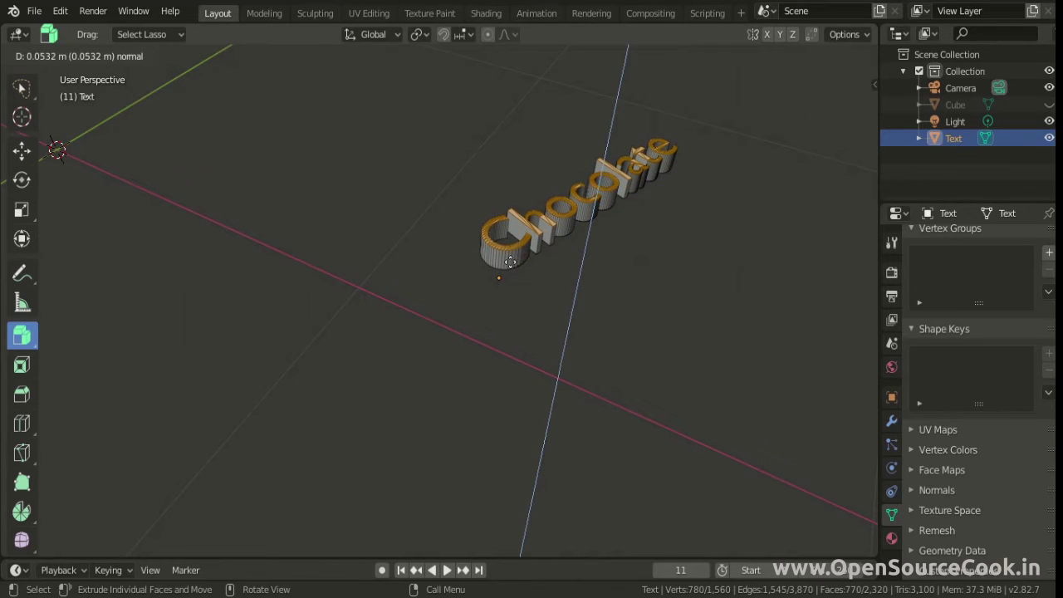
{"action": "left_click", "coordinate": [424, 319]}
{"action": "mouse_move", "coordinate": [424, 318]}
{"action": "middle_mouse_down"}
{"action": "mouse_move", "coordinate": [457, 336]}
{"action": "mouse_move", "coordinate": [624, 171]}
{"action": "middle_mouse_up"}
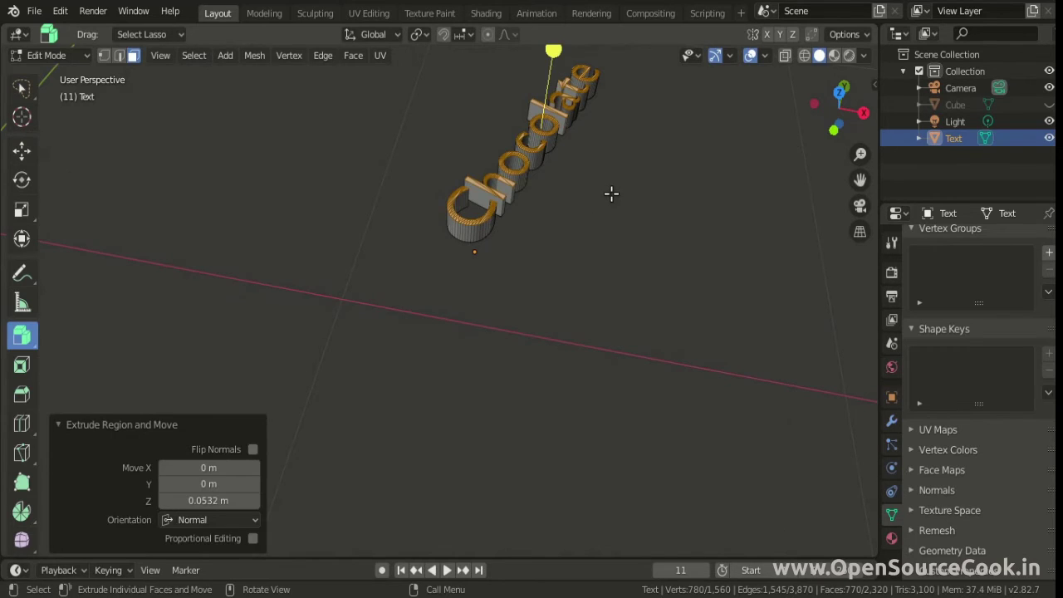
{"action": "key", "text": "Tab"}
{"action": "middle_click_drag", "start_coordinate": [599, 220], "coordinate": [589, 246]}
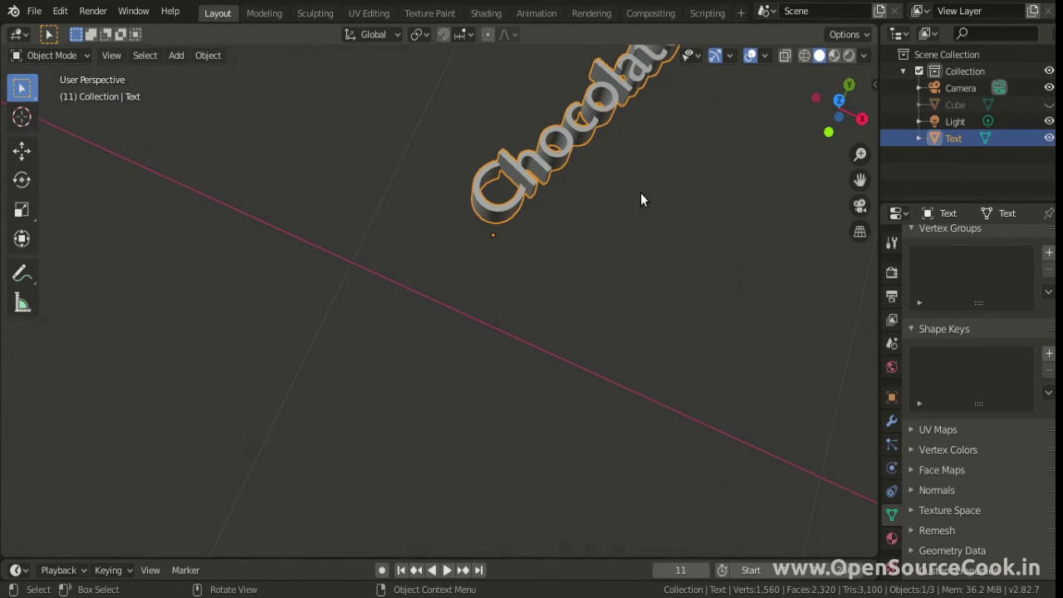
Unhide the chocolate bar and compare front and side views of the bar and text
{"action": "left_click", "coordinate": [1048, 104]}
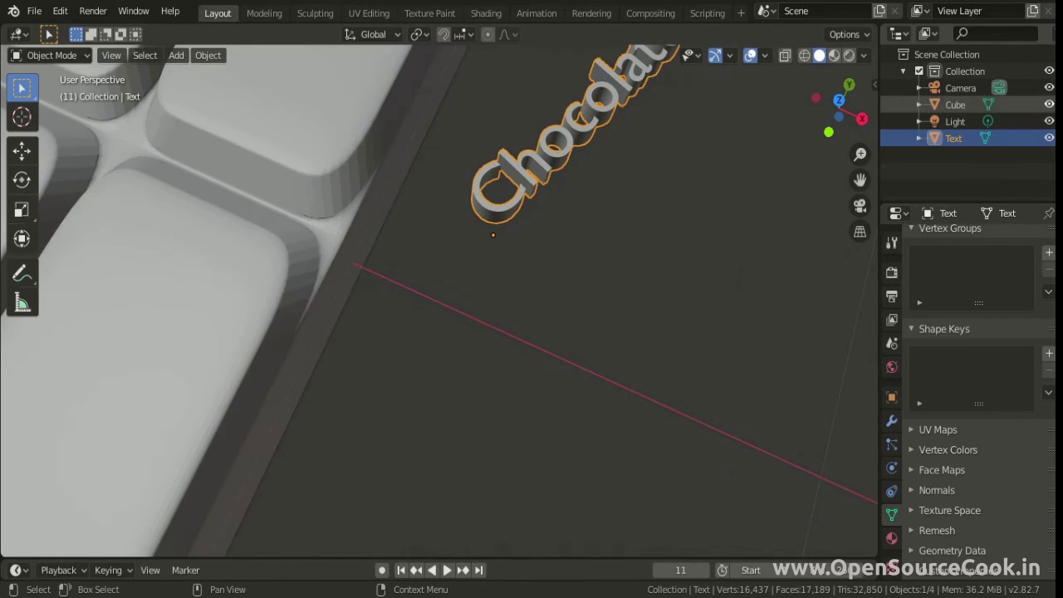
{"action": "scroll", "coordinate": [570, 294], "scroll_direction": "down", "scroll_amount": 4}
{"action": "mouse_move", "coordinate": [572, 298]}
{"action": "middle_mouse_down"}
{"action": "mouse_move", "coordinate": [656, 383]}
{"action": "mouse_move", "coordinate": [720, 384]}
{"action": "middle_mouse_up"}
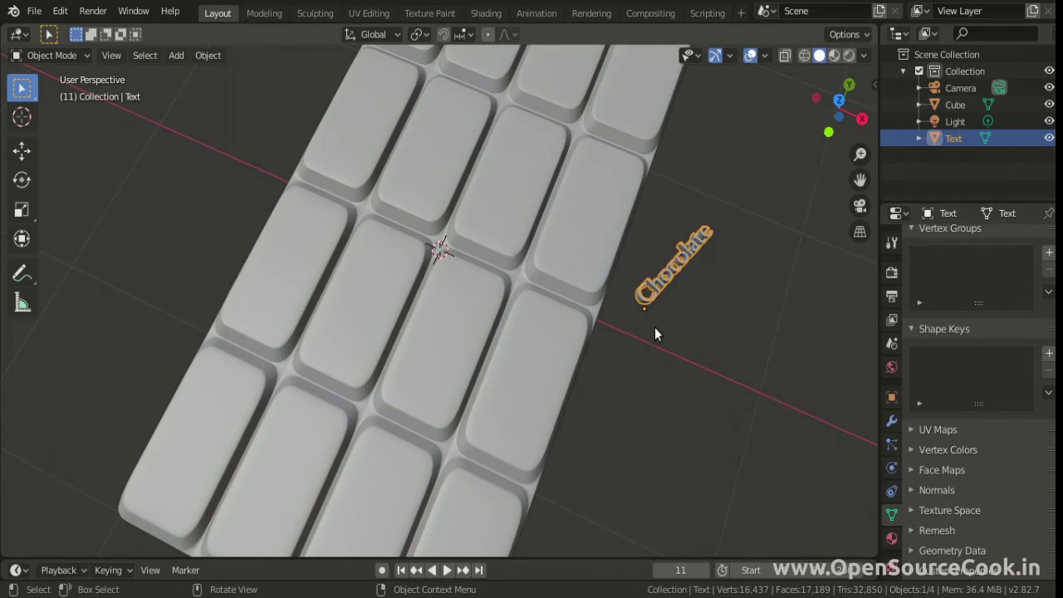
{"action": "key", "text": "KP_1"}
{"action": "key", "text": "KP_3"}
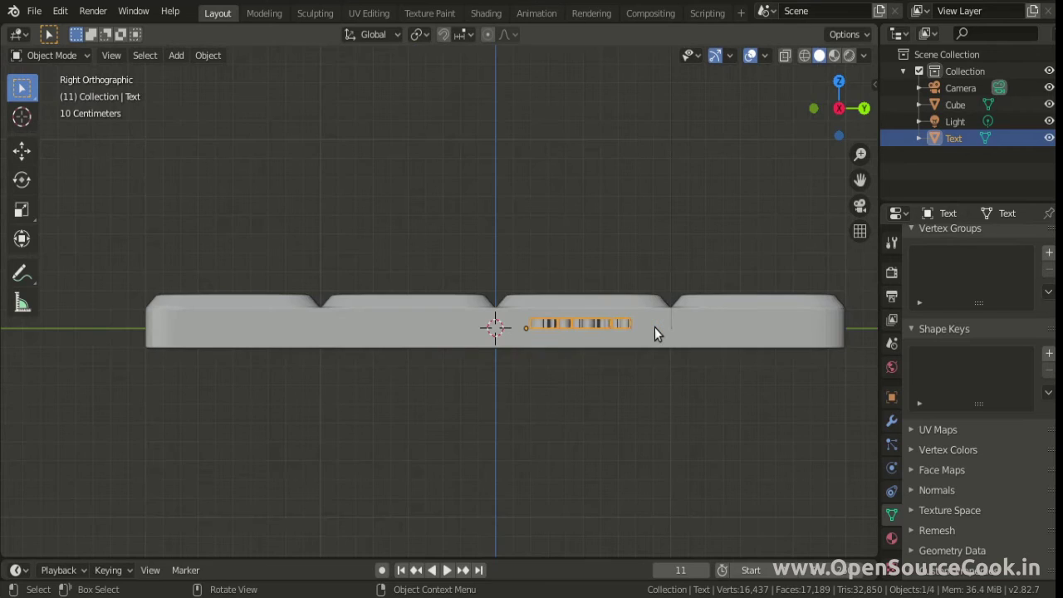
{"action": "key", "text": "KP_1"}
{"action": "mouse_move", "coordinate": [654, 327]}
{"action": "middle_mouse_down"}
{"action": "mouse_move", "coordinate": [596, 388]}
{"action": "mouse_move", "coordinate": [606, 380]}
{"action": "middle_mouse_up"}
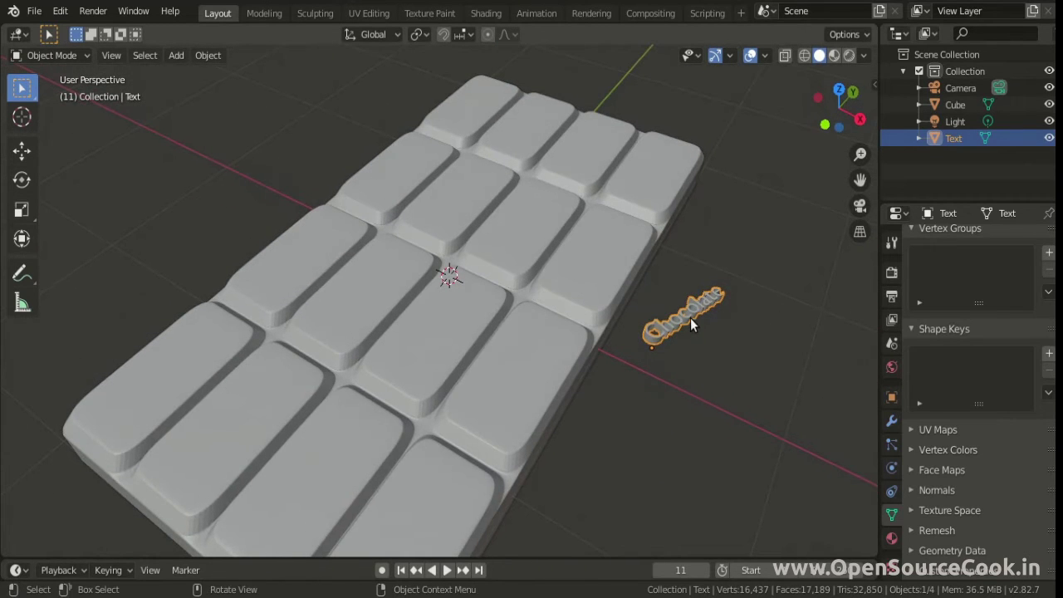
Raise the Chocolate text 0.502 m along Z, then look straight down from the top view
{"action": "key", "text": "g"}
{"action": "key", "text": "z"}
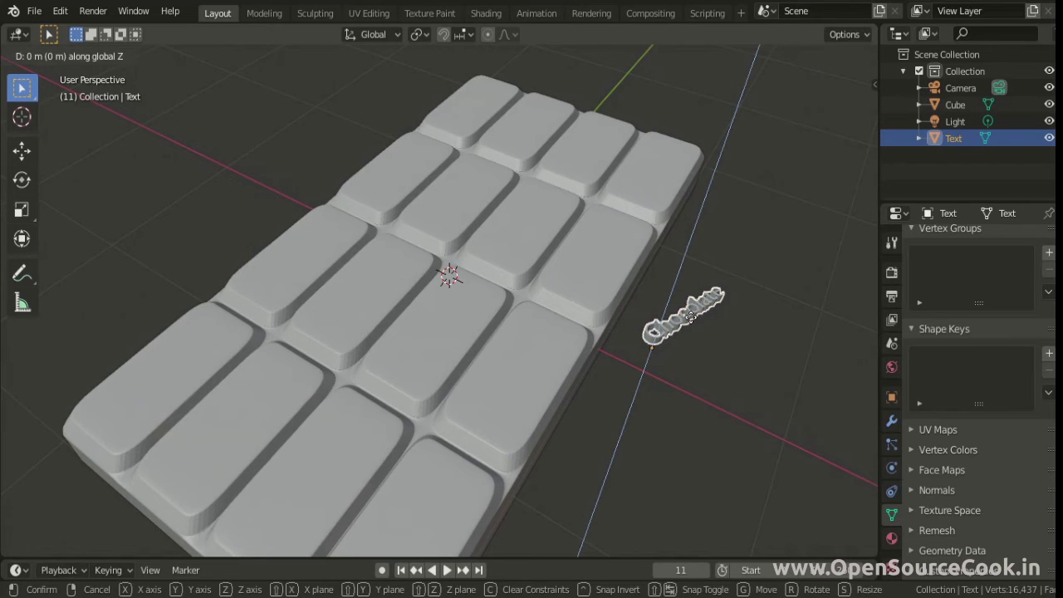
{"action": "left_click", "coordinate": [692, 239]}
{"action": "mouse_move", "coordinate": [692, 239]}
{"action": "middle_mouse_down"}
{"action": "mouse_move", "coordinate": [665, 347]}
{"action": "mouse_move", "coordinate": [696, 351]}
{"action": "mouse_move", "coordinate": [704, 363]}
{"action": "middle_mouse_up"}
{"action": "key", "text": "KP_7"}
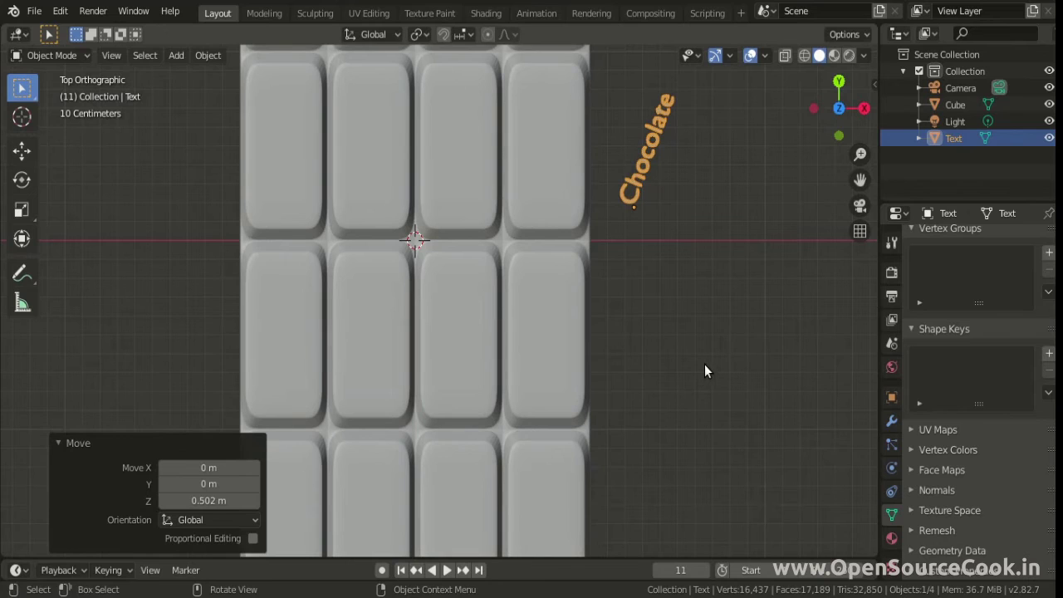
Move the Chocolate text over the bar's top-left segment in top view
{"action": "left_click", "coordinate": [232, 347]}
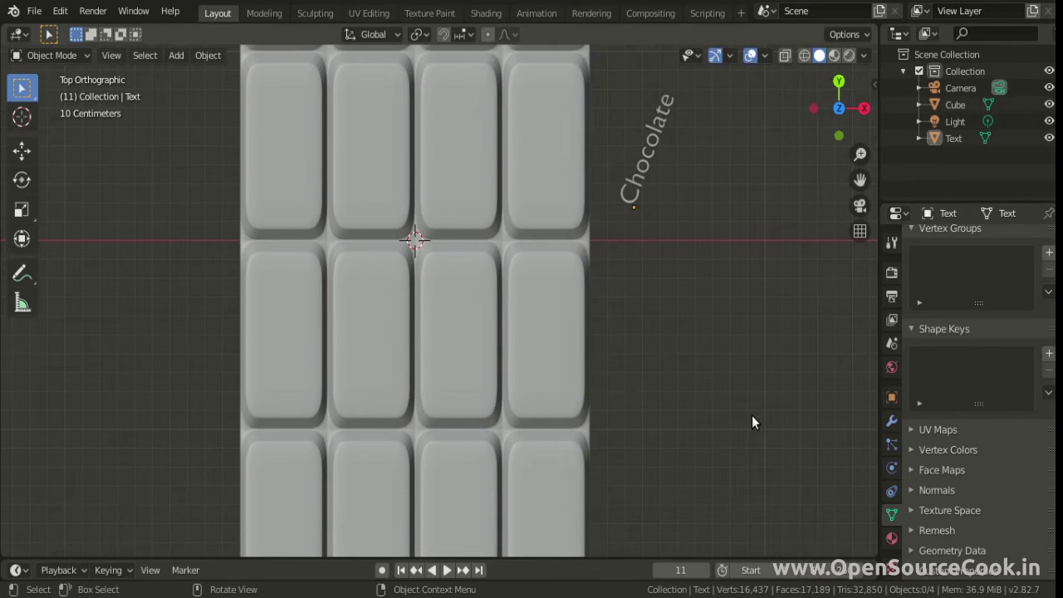
{"action": "scroll", "coordinate": [752, 419], "scroll_direction": "down", "scroll_amount": 1}
{"action": "scroll", "coordinate": [743, 414], "scroll_direction": "down", "scroll_amount": 1}
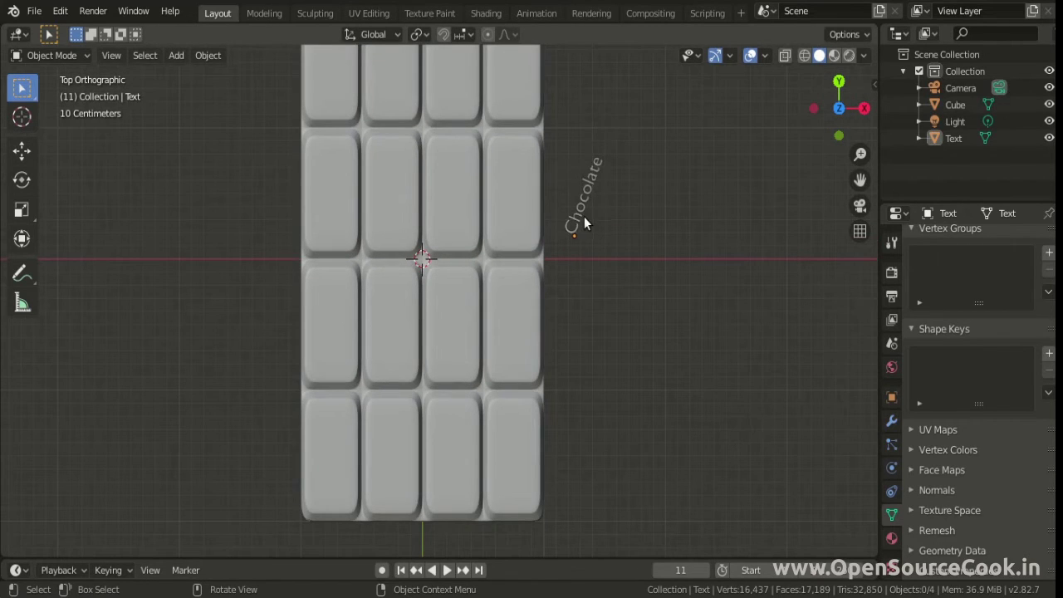
{"action": "left_click", "coordinate": [583, 217]}
{"action": "key", "text": "g"}
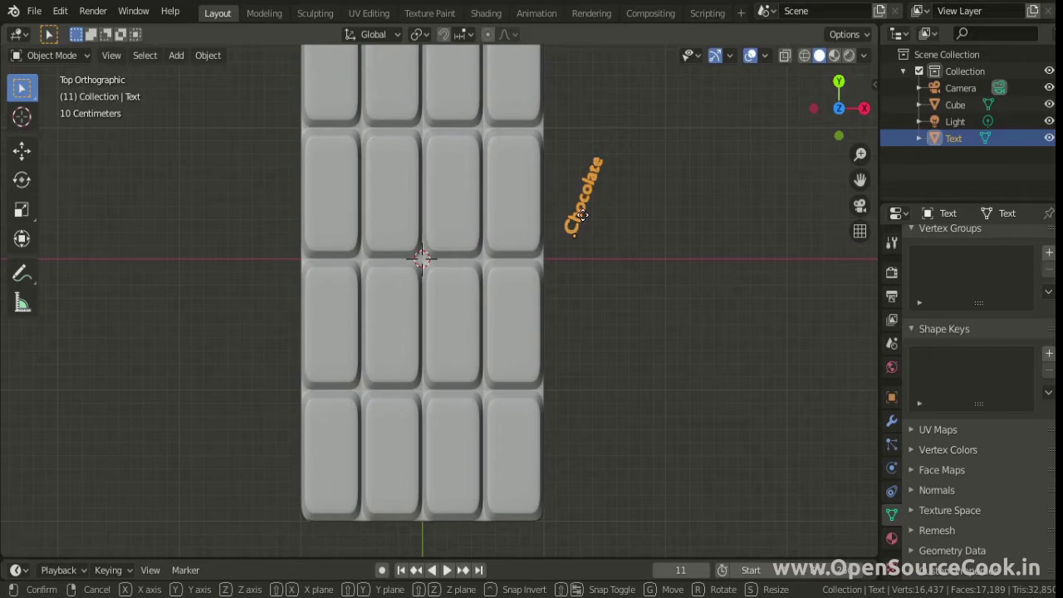
{"action": "left_click", "coordinate": [347, 104]}
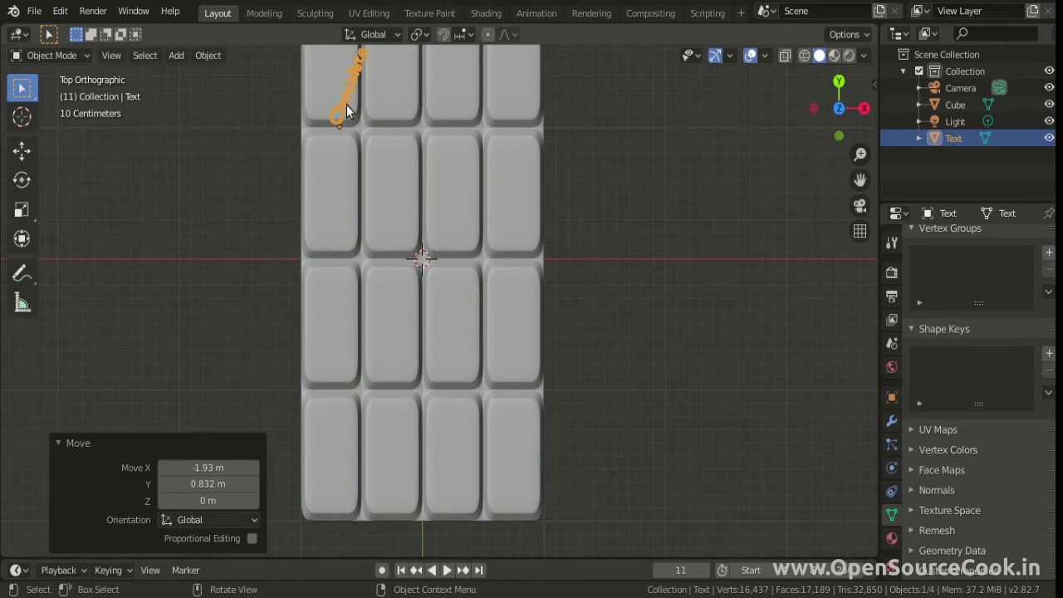
{"action": "scroll", "coordinate": [378, 203], "scroll_direction": "up", "scroll_amount": 1}
{"action": "scroll", "coordinate": [377, 202], "scroll_direction": "down", "scroll_amount": 2}
{"action": "scroll", "coordinate": [398, 191], "scroll_direction": "up", "scroll_amount": 1}
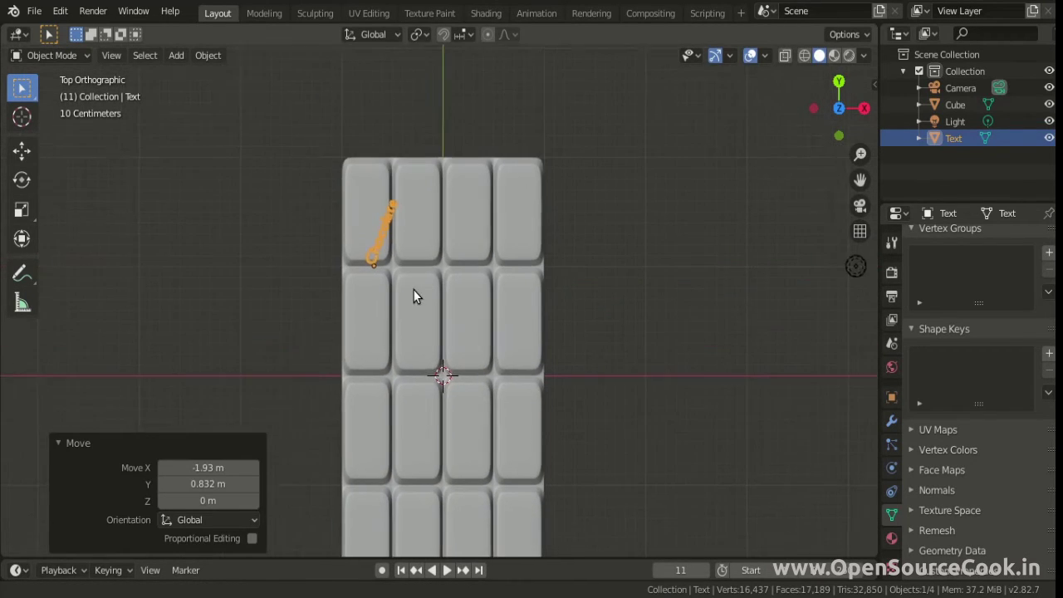
{"action": "scroll", "coordinate": [407, 257], "scroll_direction": "up", "scroll_amount": 3}
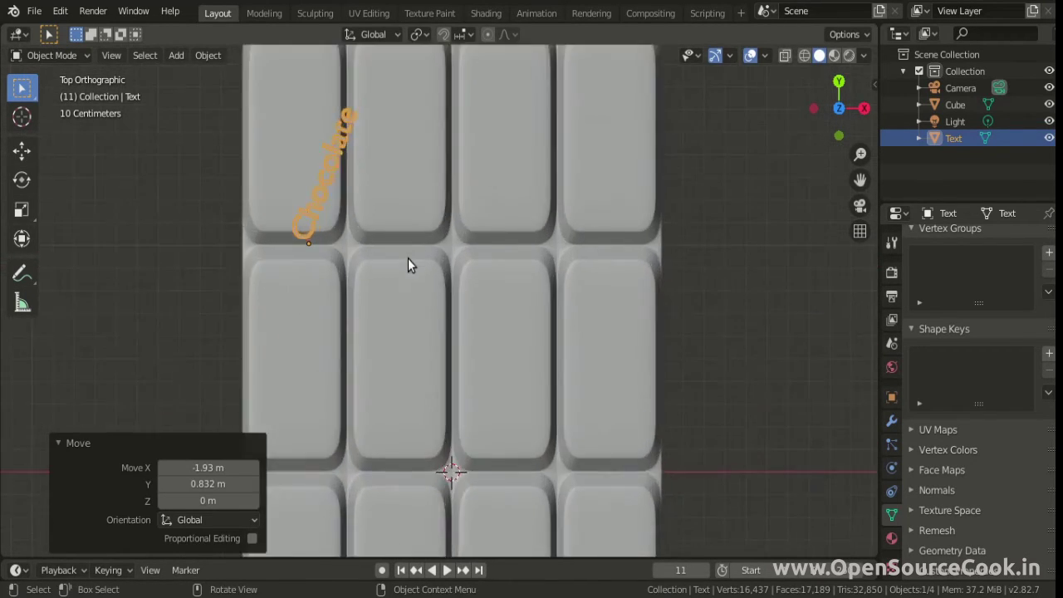
Reselect the Chocolate text and settle it diagonally inside the top-left segment
{"action": "left_click", "coordinate": [332, 162]}
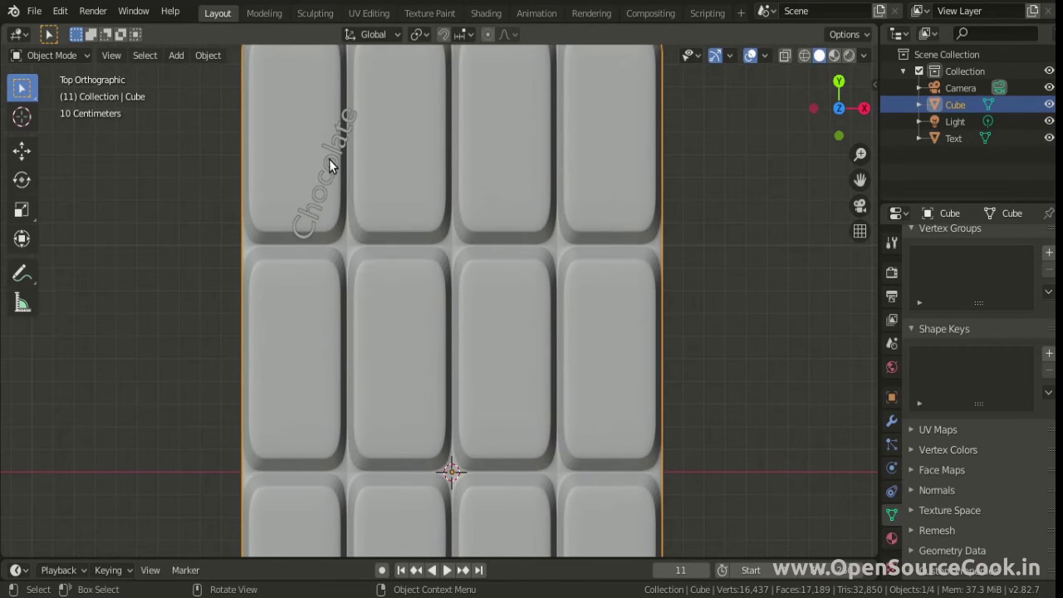
{"action": "left_click", "coordinate": [329, 159]}
{"action": "key", "text": "g"}
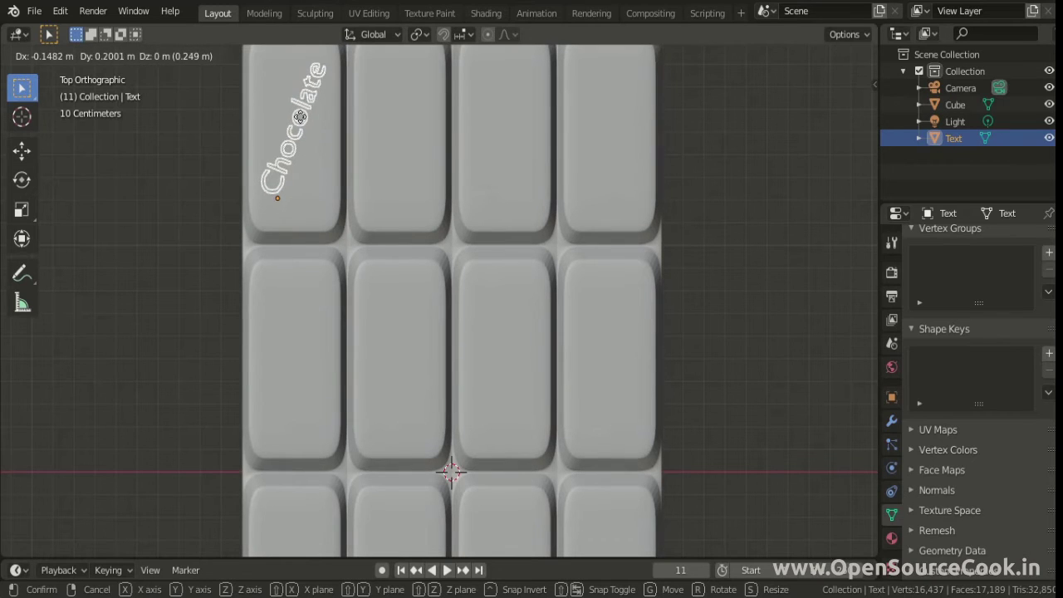
{"action": "left_click", "coordinate": [299, 116]}
{"action": "scroll", "coordinate": [372, 256], "scroll_direction": "down", "scroll_amount": 1}
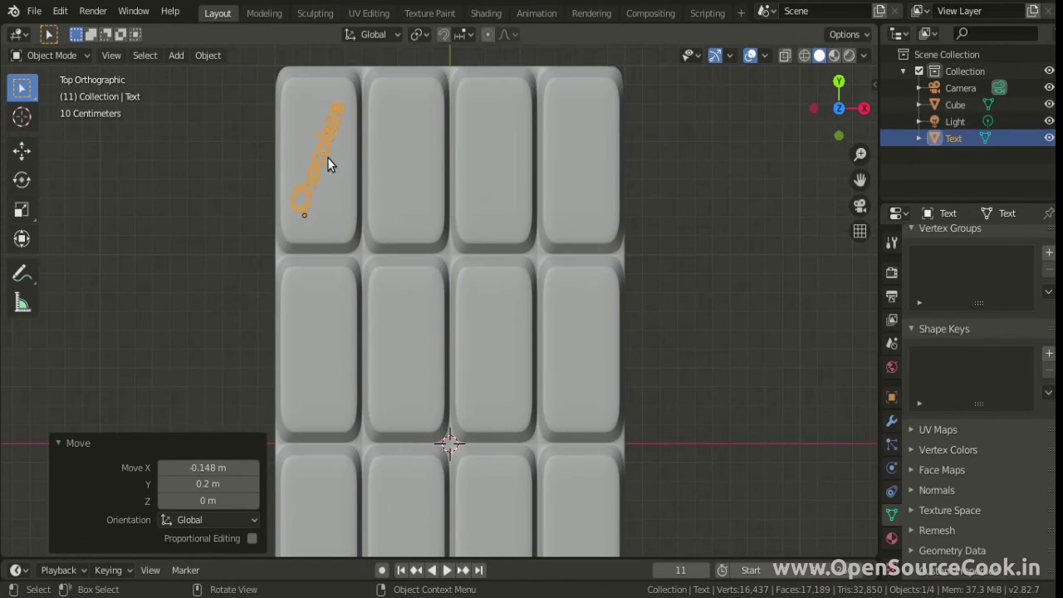
Make three X-axis copies of the text, filling the second, third and fourth top-row segments
{"action": "key", "text": "shift+d"}
{"action": "key", "text": "x"}
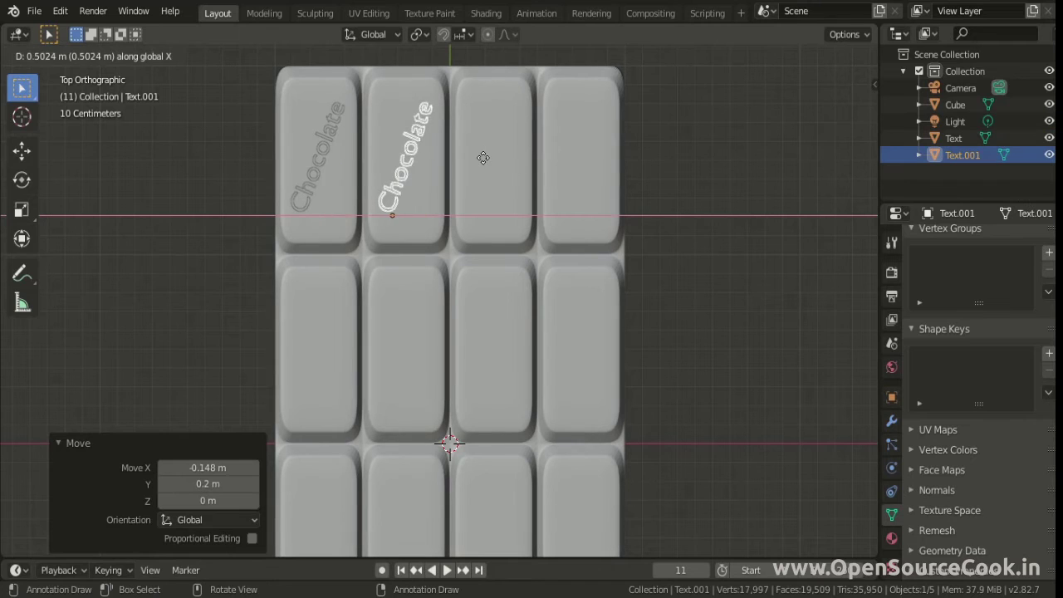
{"action": "left_click", "coordinate": [487, 158]}
{"action": "key", "text": "shift+d"}
{"action": "key", "text": "x"}
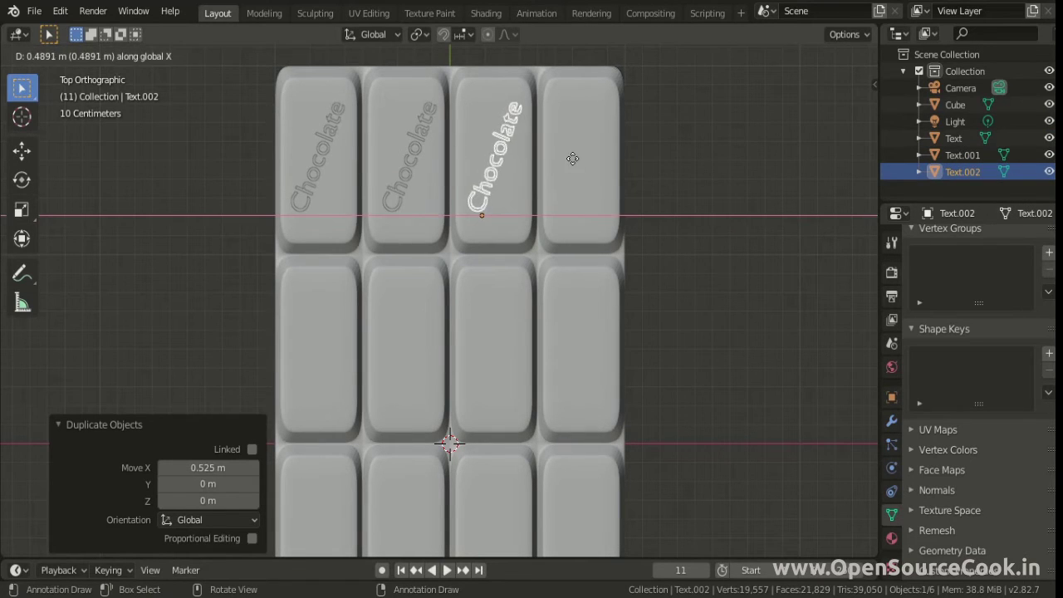
{"action": "left_click", "coordinate": [571, 161]}
{"action": "key", "text": "shift+d"}
{"action": "key", "text": "x"}
{"action": "left_click", "coordinate": [659, 164]}
Select the top-row texts and copy them along Y into the second row
{"action": "left_click", "coordinate": [318, 156], "text": "shift"}
{"action": "left_click", "coordinate": [422, 164], "text": "shift"}
{"action": "left_click", "coordinate": [494, 160], "text": "shift"}
{"action": "key", "text": "shift+d"}
{"action": "key", "text": "y"}
{"action": "left_click", "coordinate": [720, 359]}
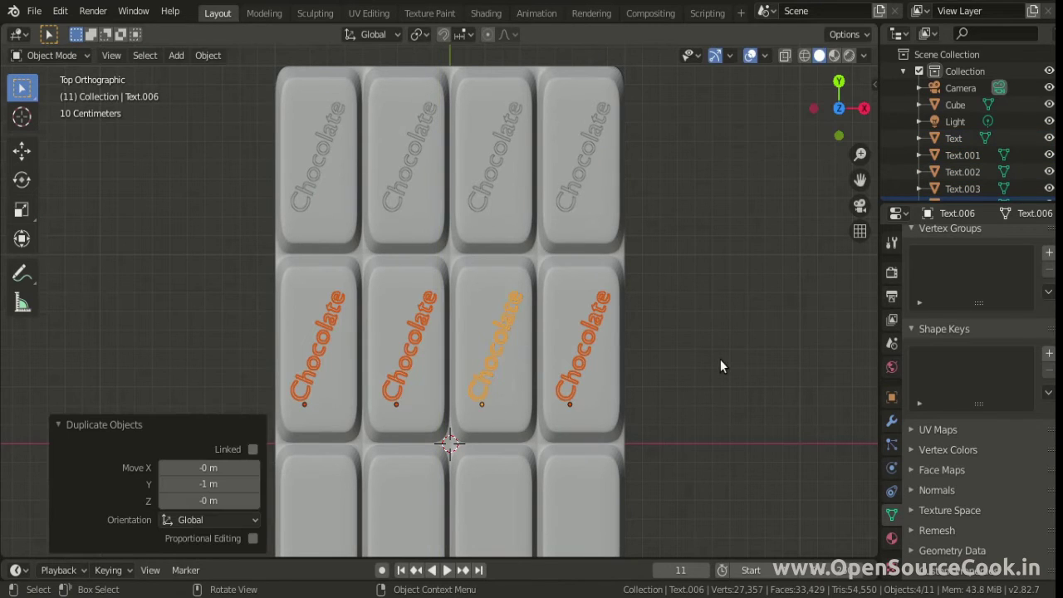
Copy the row of texts along Y into the third and fourth rows, -1 m apart
{"action": "middle_click_drag", "start_coordinate": [717, 405], "coordinate": [694, 220], "text": "shift"}
{"action": "key", "text": "shift+d"}
{"action": "key", "text": "y"}
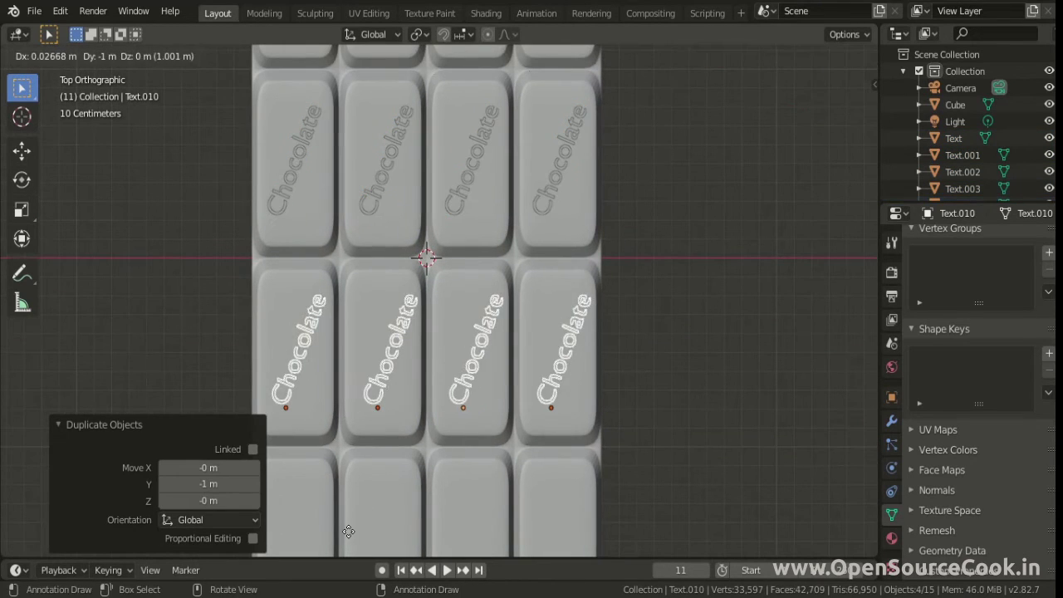
{"action": "left_click", "coordinate": [128, 501]}
{"action": "middle_click_drag", "start_coordinate": [722, 521], "coordinate": [779, 297], "text": "shift"}
{"action": "key", "text": "shift+d"}
{"action": "key", "text": "y"}
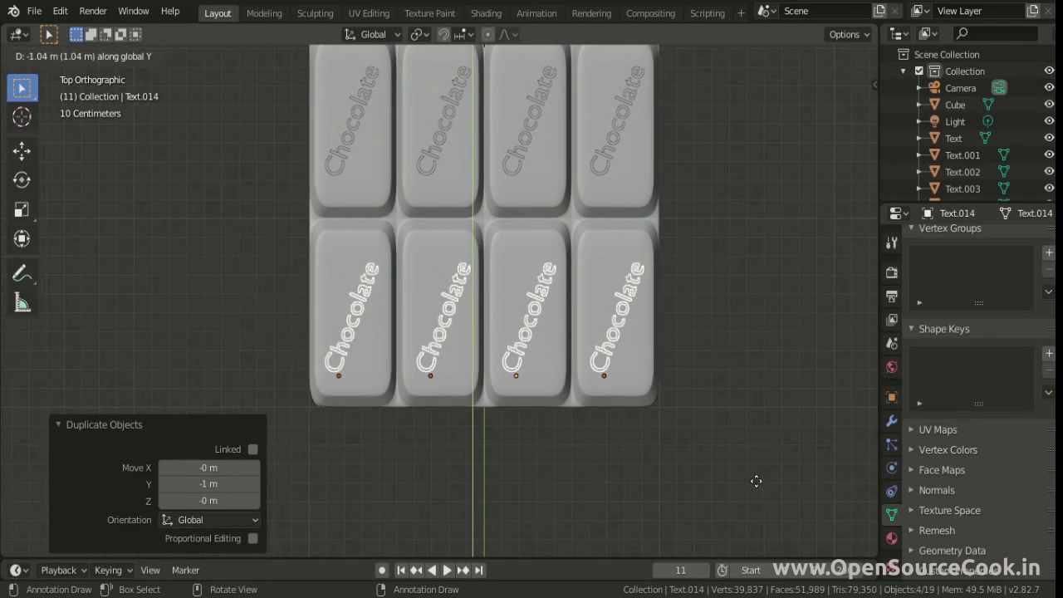
{"action": "left_click", "coordinate": [751, 470]}
{"action": "scroll", "coordinate": [730, 409], "scroll_direction": "down", "scroll_amount": 1}
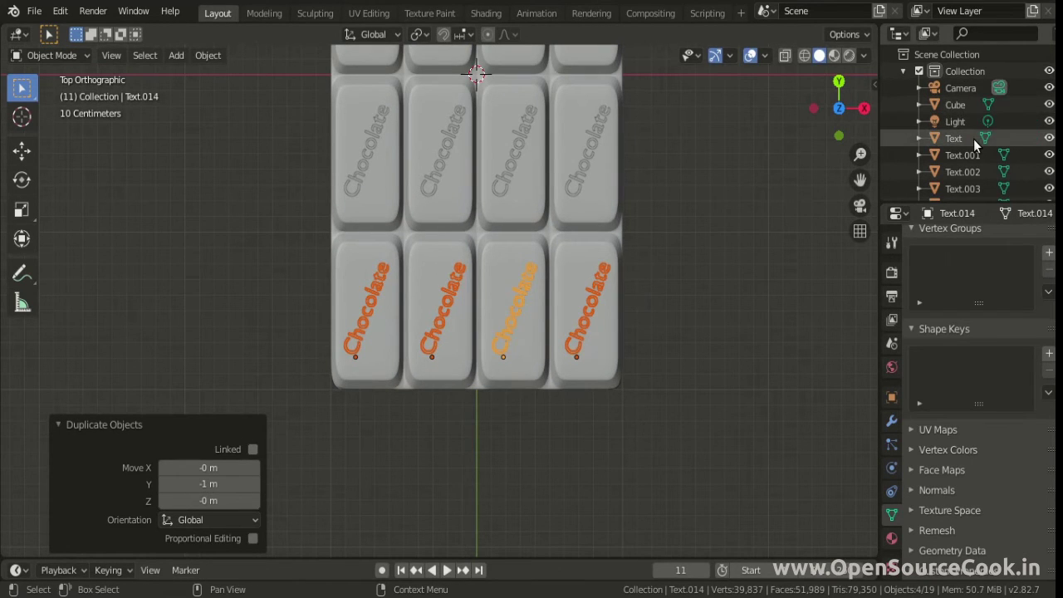
Hide the bar, box-select all sixteen texts and join them into Text.014 with Ctrl+J
{"action": "left_click", "coordinate": [1049, 104]}
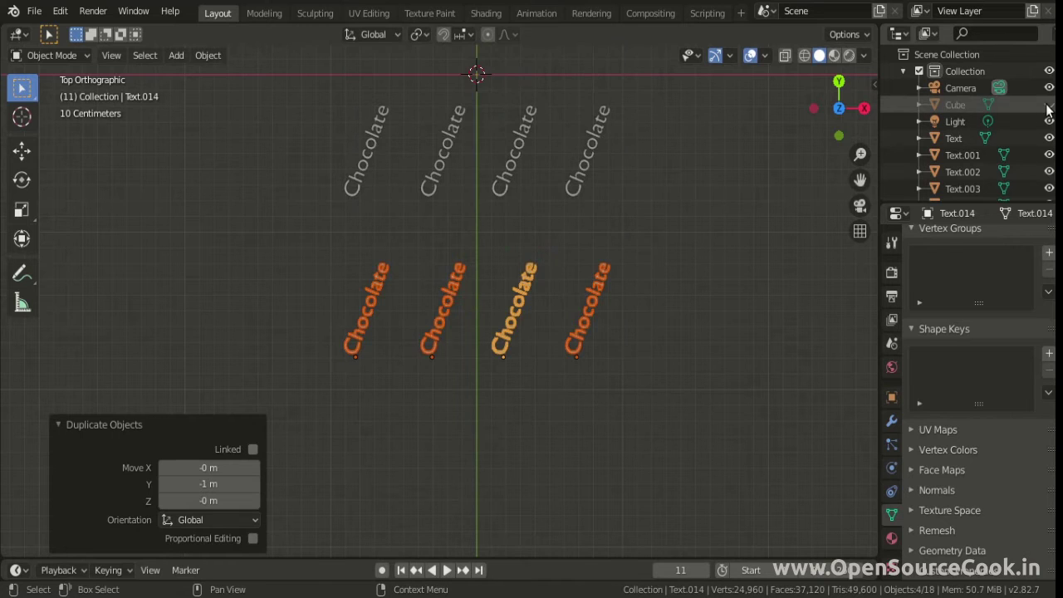
{"action": "key", "text": "Home"}
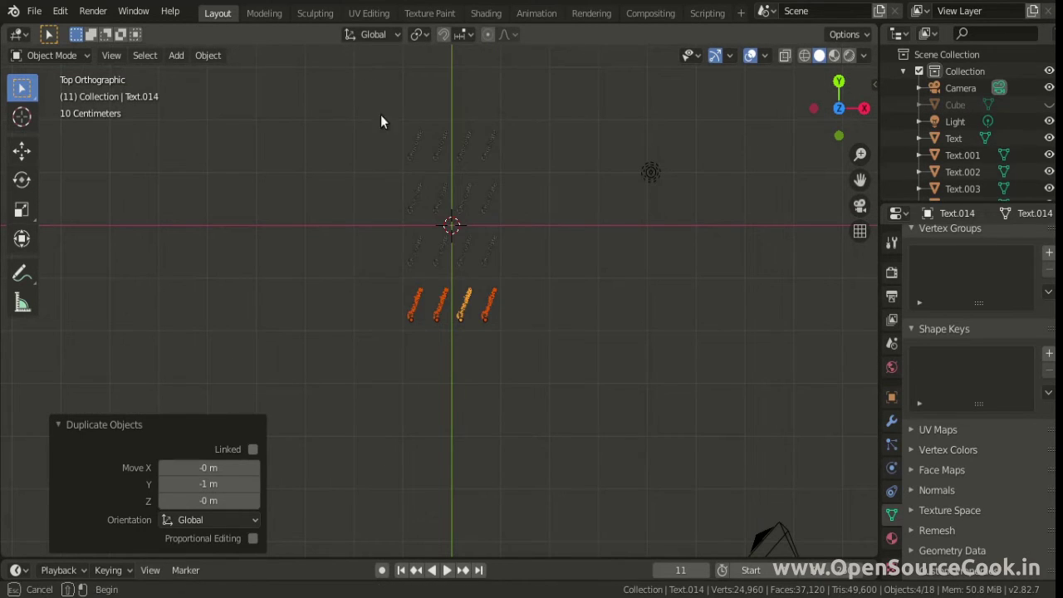
{"action": "left_click_drag", "start_coordinate": [380, 114], "coordinate": [516, 332]}
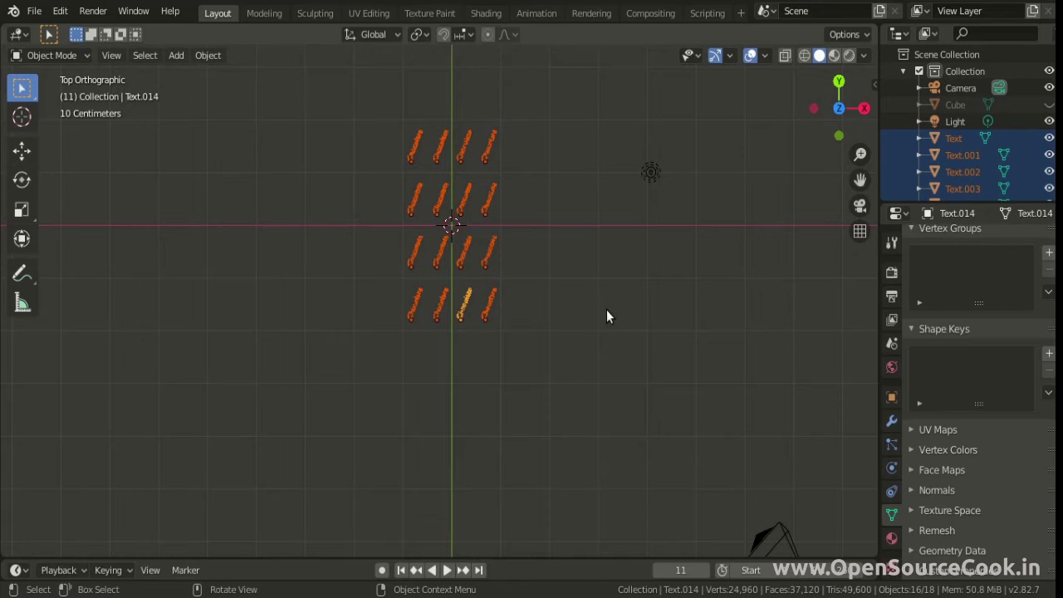
{"action": "key", "text": "ctrl+j"}
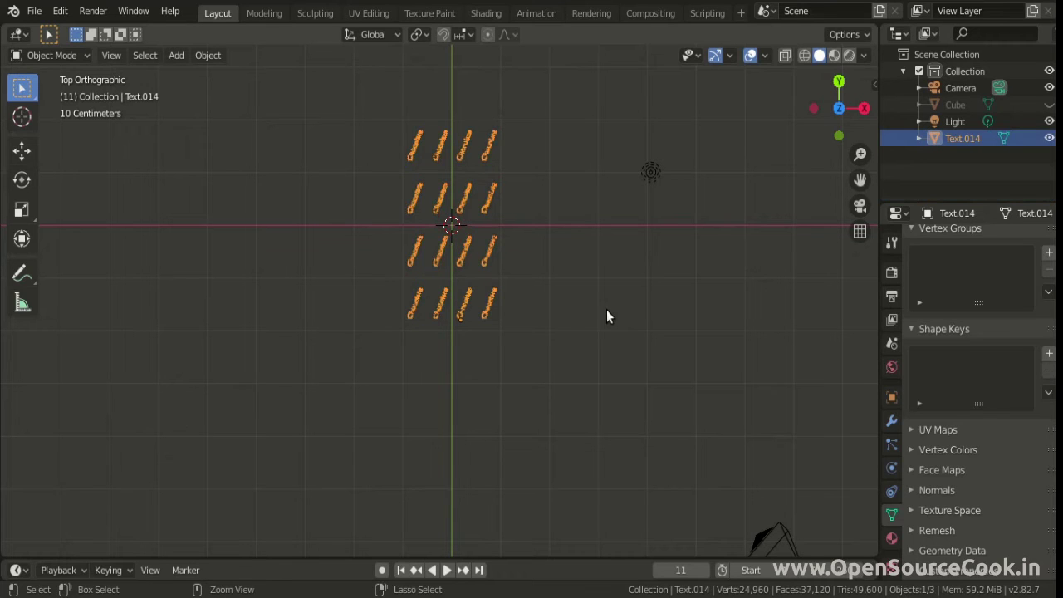
{"action": "scroll", "coordinate": [606, 317], "scroll_direction": "down", "scroll_amount": 1}
{"action": "scroll", "coordinate": [606, 315], "scroll_direction": "up", "scroll_amount": 2}
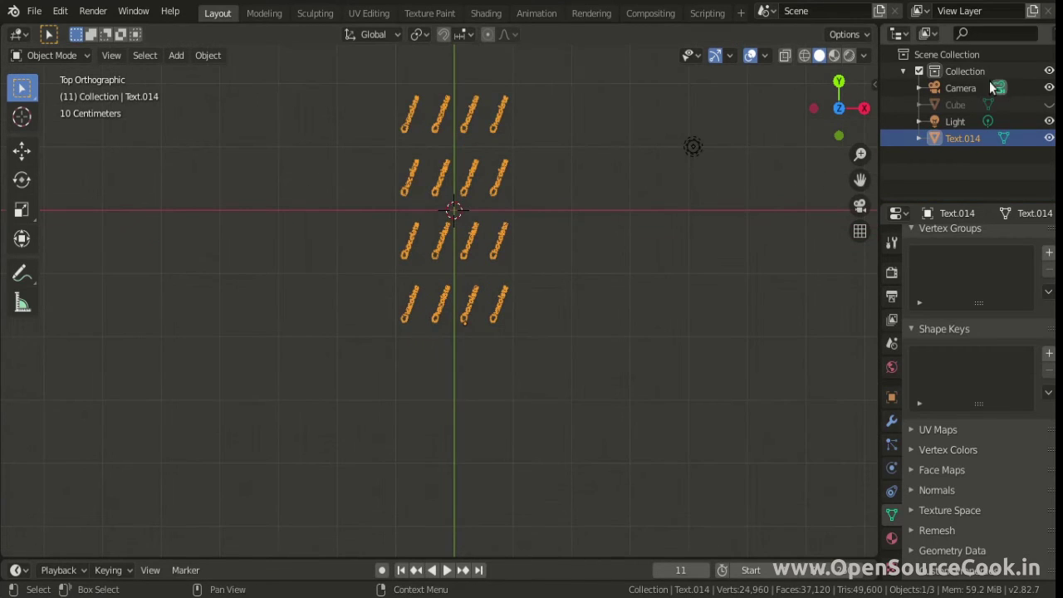
Unhide the chocolate bar and view it at an angle
{"action": "left_click", "coordinate": [969, 103]}
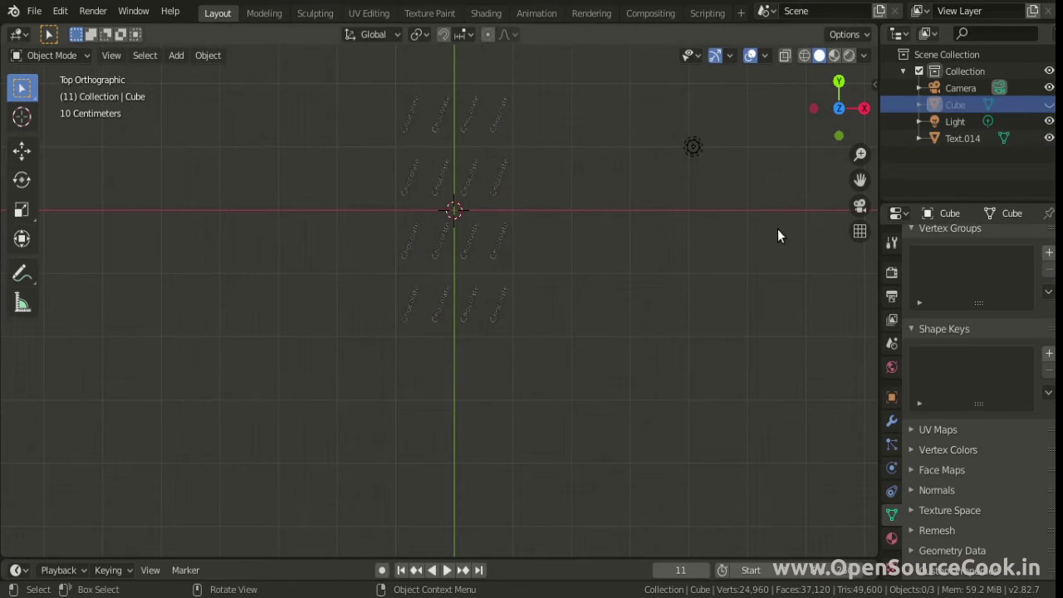
{"action": "left_click", "coordinate": [1047, 105]}
{"action": "middle_click_drag", "start_coordinate": [544, 264], "coordinate": [488, 173]}
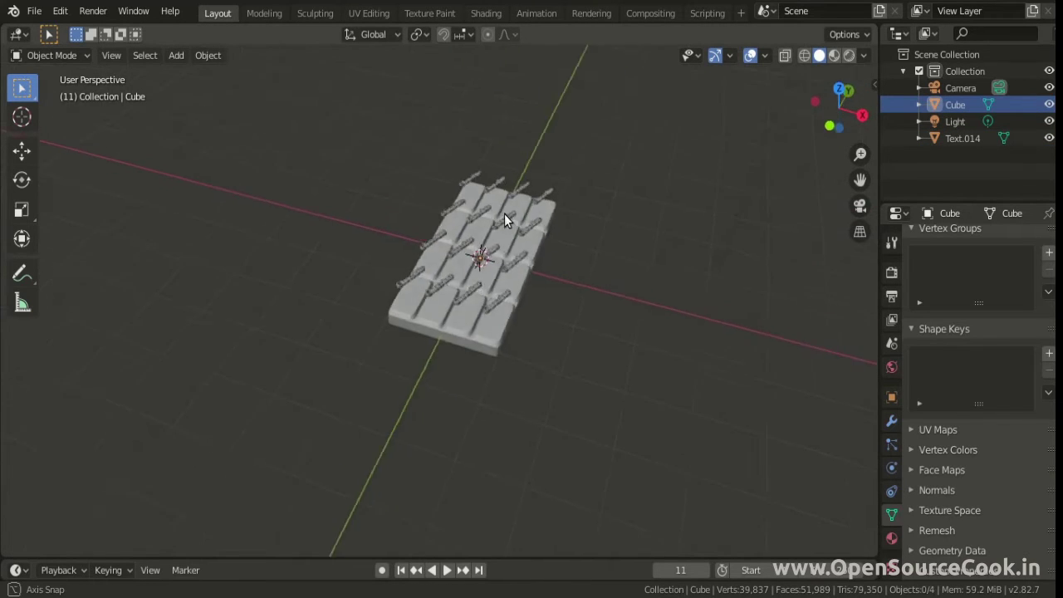
Select the joined text in right side view and switch to wireframe shading
{"action": "key", "text": "KP_3"}
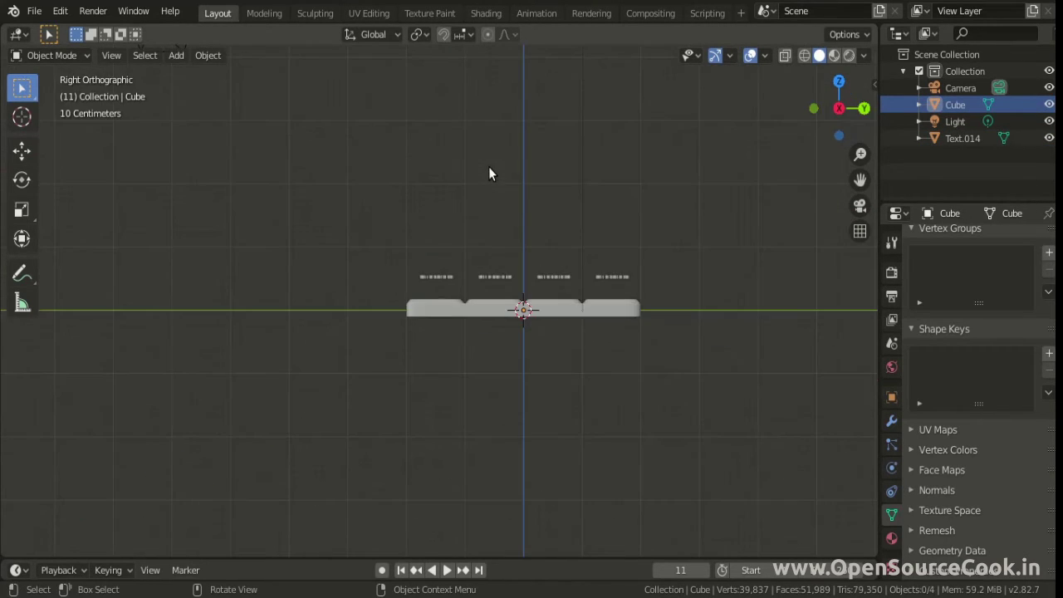
{"action": "scroll", "coordinate": [555, 323], "scroll_direction": "up", "scroll_amount": 4}
{"action": "scroll", "coordinate": [498, 368], "scroll_direction": "up", "scroll_amount": 3}
{"action": "mouse_move", "coordinate": [567, 376]}
{"action": "middle_mouse_down", "text": "shift"}
{"action": "mouse_move", "coordinate": [276, 355]}
{"action": "mouse_move", "coordinate": [386, 376]}
{"action": "middle_mouse_up", "text": "shift"}
{"action": "scroll", "coordinate": [380, 368], "scroll_direction": "down", "scroll_amount": 1}
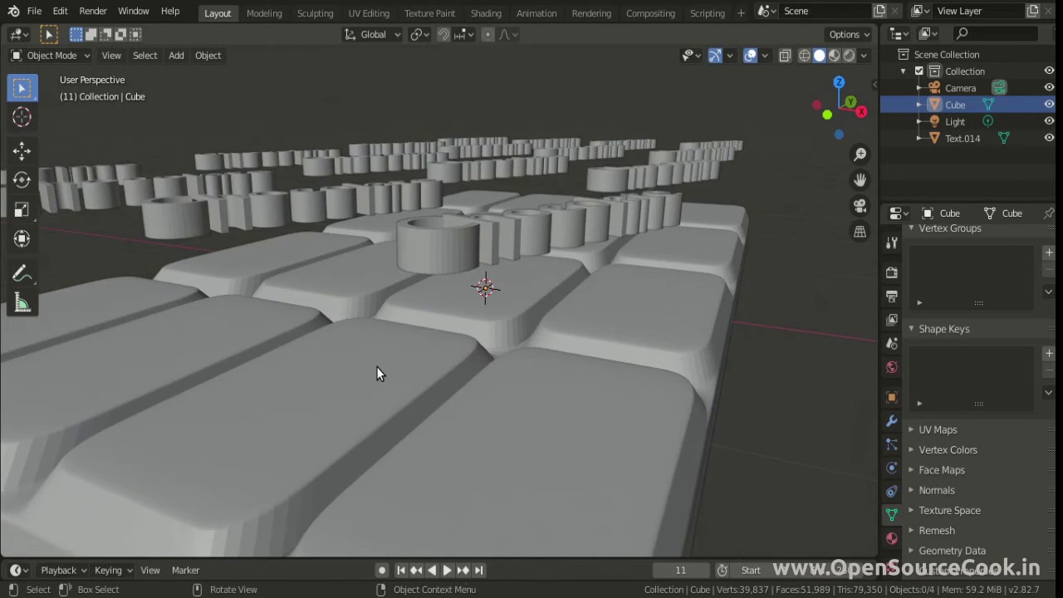
{"action": "scroll", "coordinate": [376, 366], "scroll_direction": "down", "scroll_amount": 4}
{"action": "mouse_move", "coordinate": [509, 433]}
{"action": "middle_mouse_down"}
{"action": "mouse_move", "coordinate": [593, 443]}
{"action": "mouse_move", "coordinate": [555, 366]}
{"action": "middle_mouse_up"}
{"action": "left_click", "coordinate": [522, 215]}
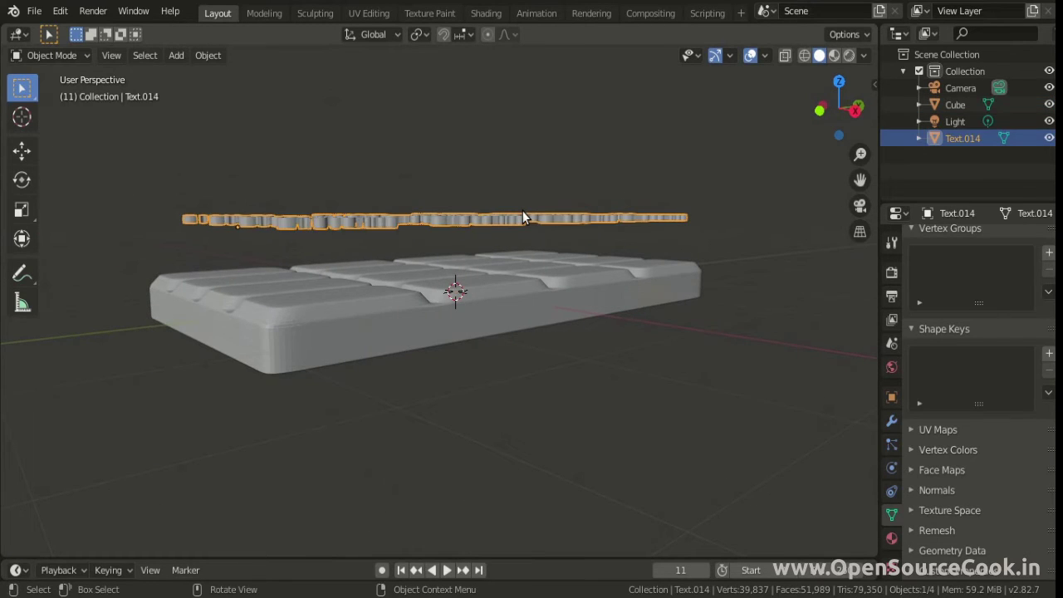
{"action": "key", "text": "KP_3"}
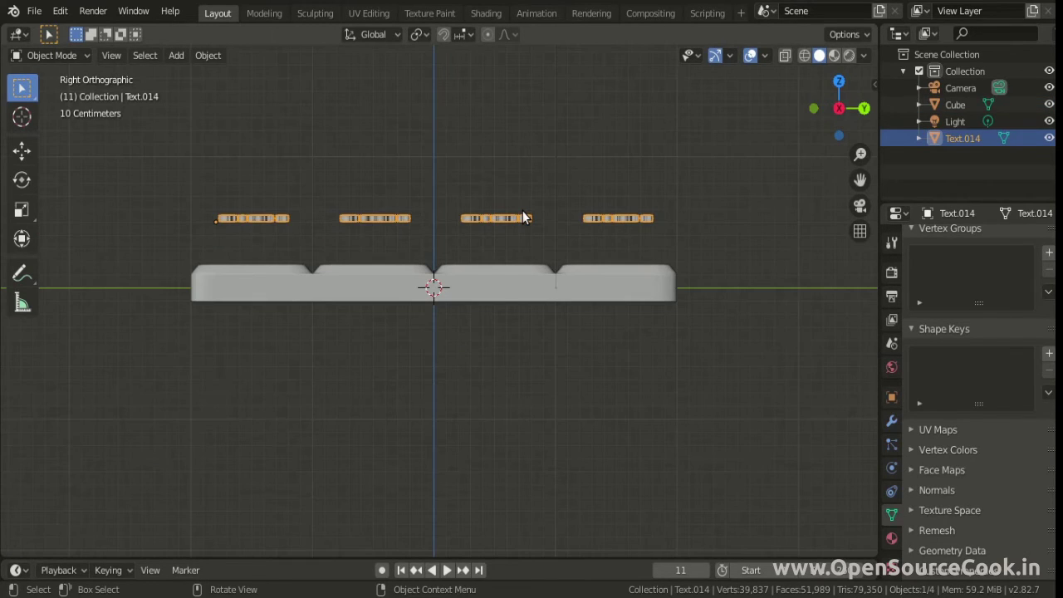
{"action": "scroll", "coordinate": [522, 215], "scroll_direction": "up", "scroll_amount": 1}
{"action": "scroll", "coordinate": [522, 215], "scroll_direction": "up", "scroll_amount": 1}
{"action": "key", "text": "z"}
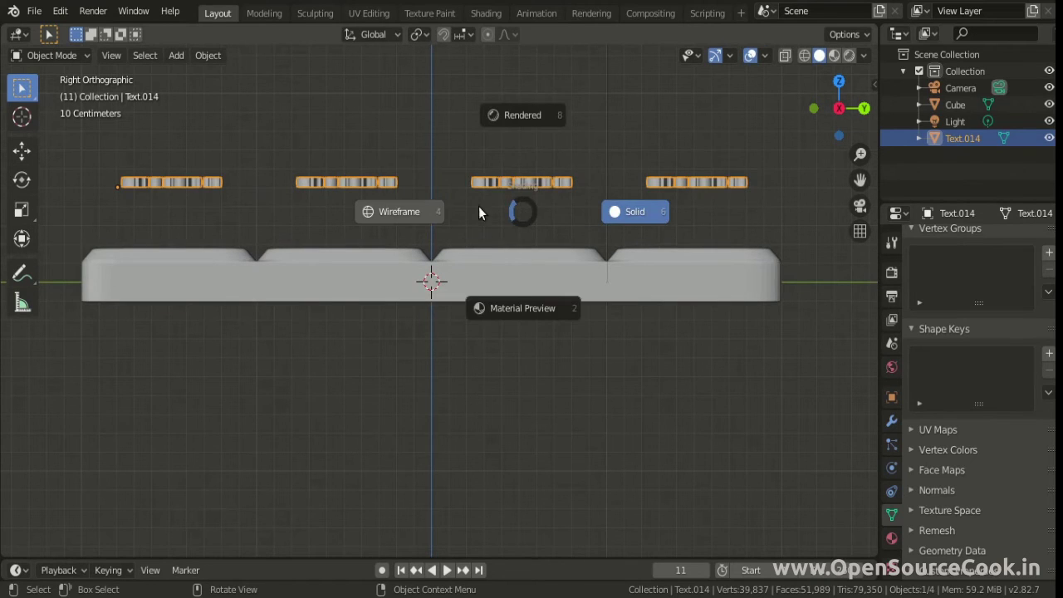
{"action": "left_click", "coordinate": [478, 212]}
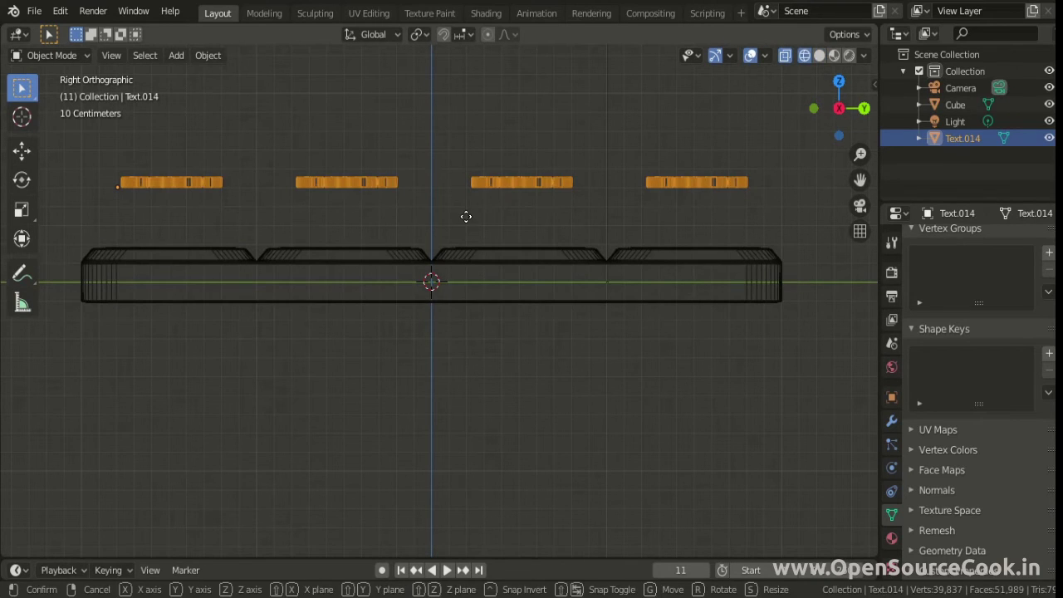
Lower the joined Chocolate text 0.351 m along Z into the bar's top surface
{"action": "key", "text": "g"}
{"action": "key", "text": "z"}
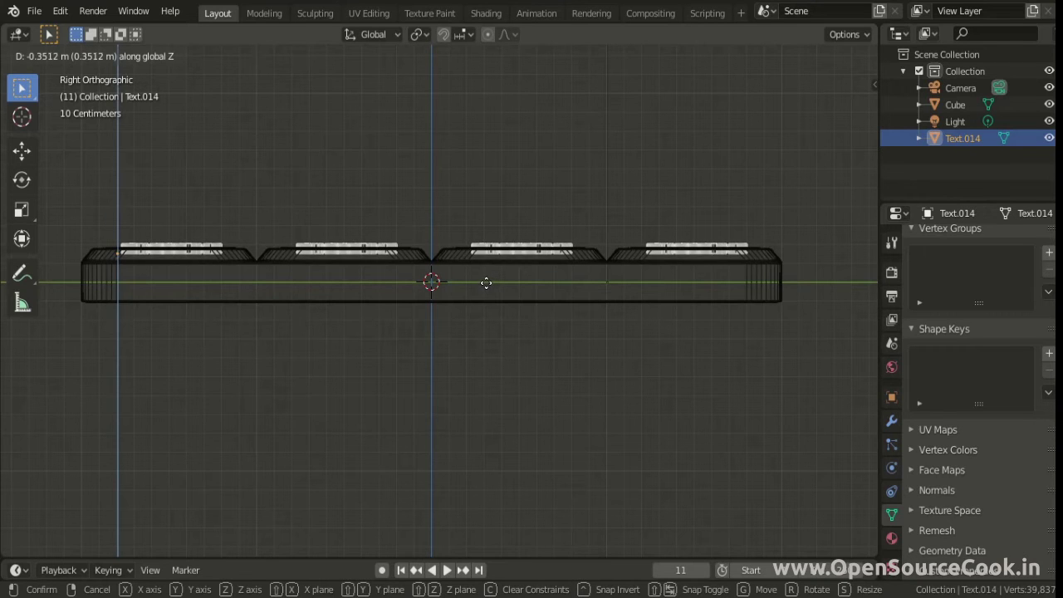
{"action": "left_click", "coordinate": [486, 288]}
{"action": "mouse_move", "coordinate": [334, 338]}
{"action": "middle_mouse_down"}
{"action": "mouse_move", "coordinate": [541, 481]}
{"action": "mouse_move", "coordinate": [555, 421]}
{"action": "mouse_move", "coordinate": [541, 410]}
{"action": "middle_mouse_up"}
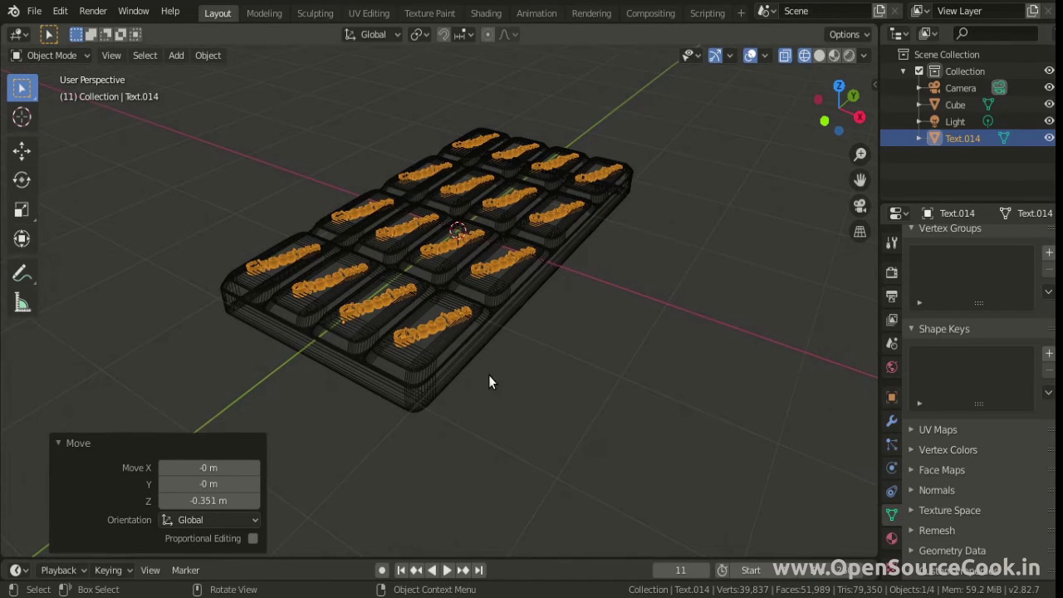
Toggle edit mode on the text and return the viewport to solid shading
{"action": "key", "text": "Tab"}
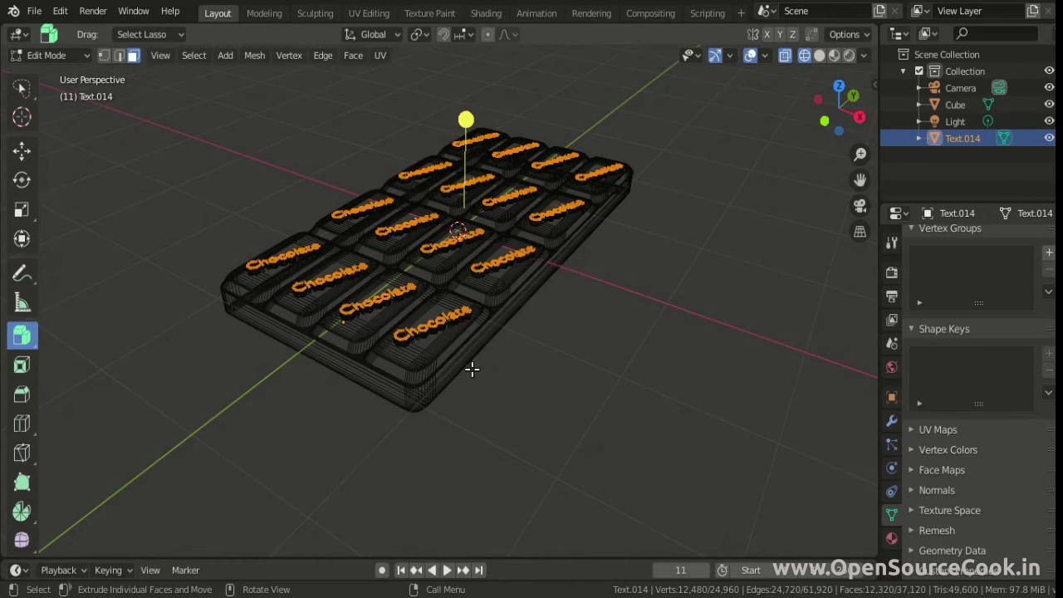
{"action": "key", "text": "Tab"}
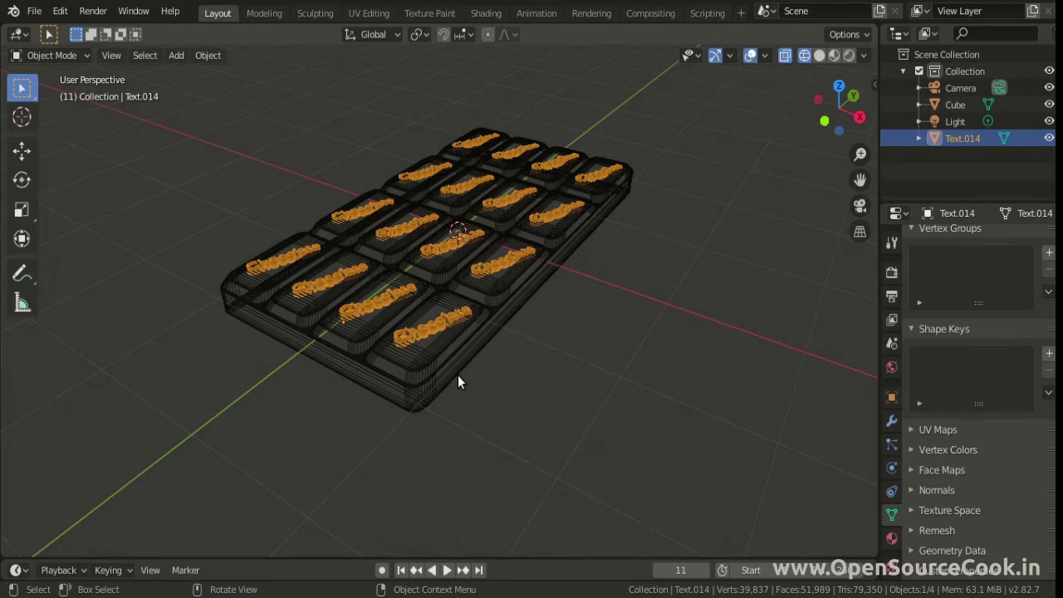
{"action": "key", "text": "z"}
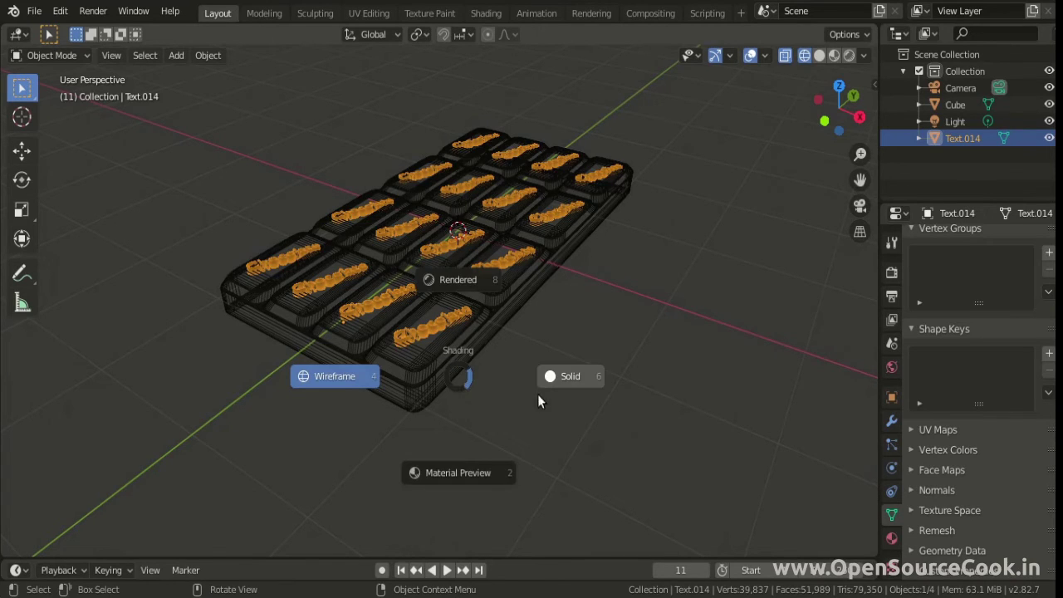
{"action": "left_click", "coordinate": [535, 380]}
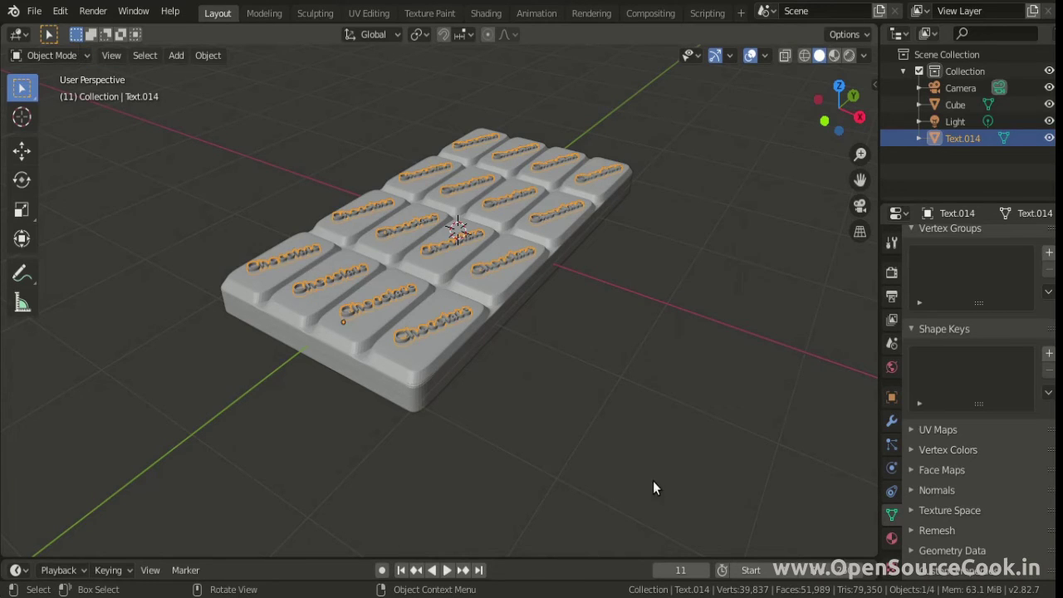
Add a Difference Boolean to the bar with Text.014 as the cutter and apply it
{"action": "left_click", "coordinate": [422, 363]}
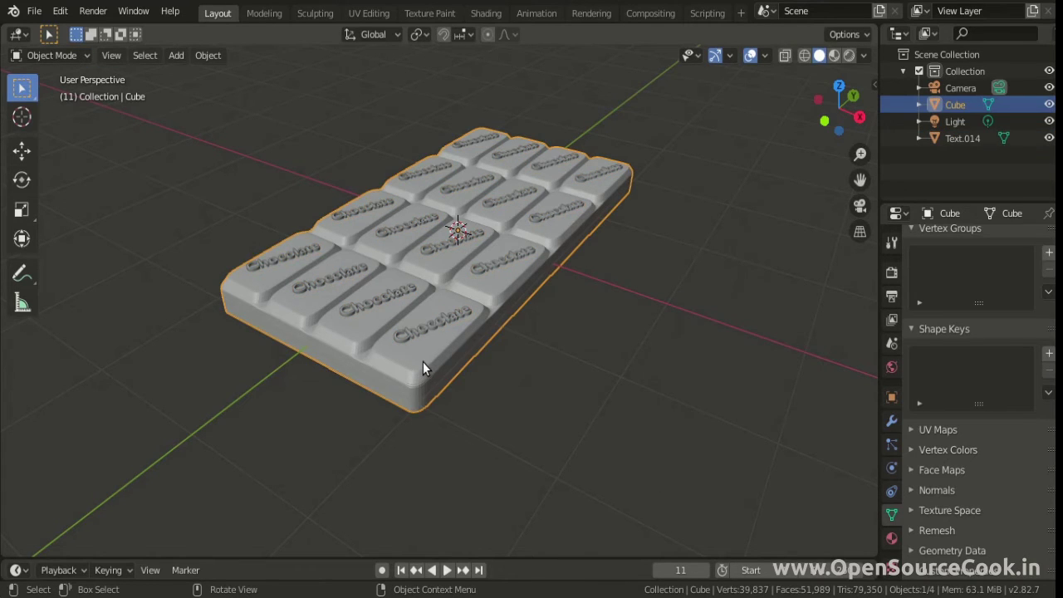
{"action": "left_click", "coordinate": [891, 421]}
{"action": "left_click", "coordinate": [987, 239]}
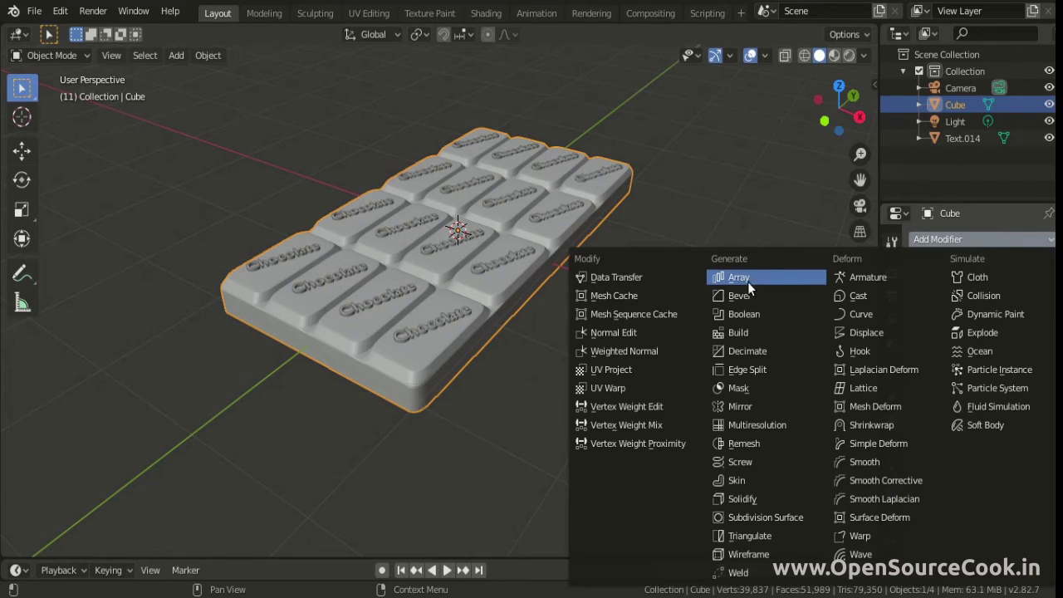
{"action": "left_click", "coordinate": [747, 314]}
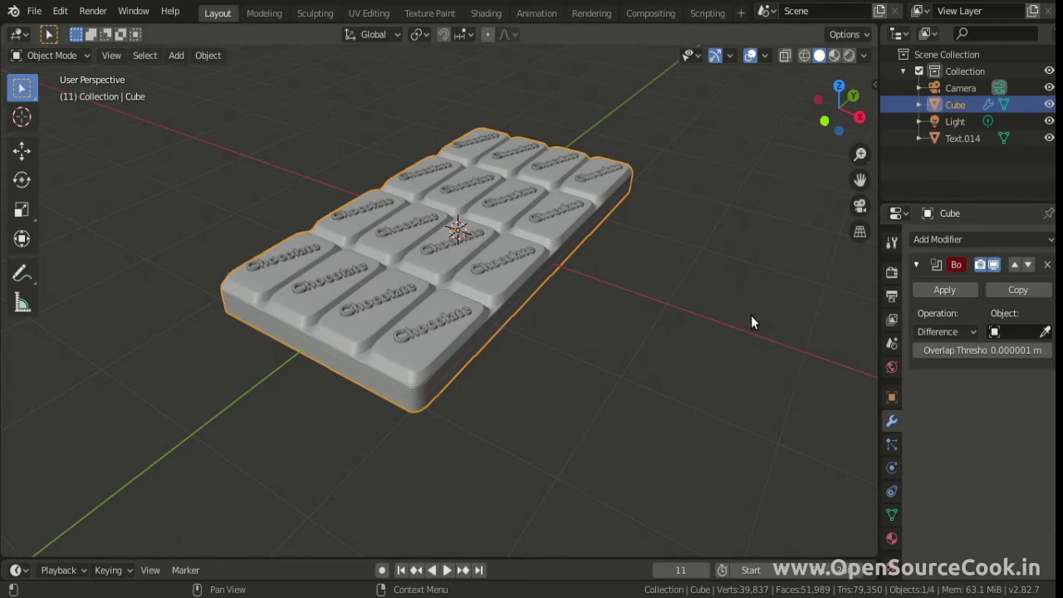
{"action": "left_click", "coordinate": [1029, 332]}
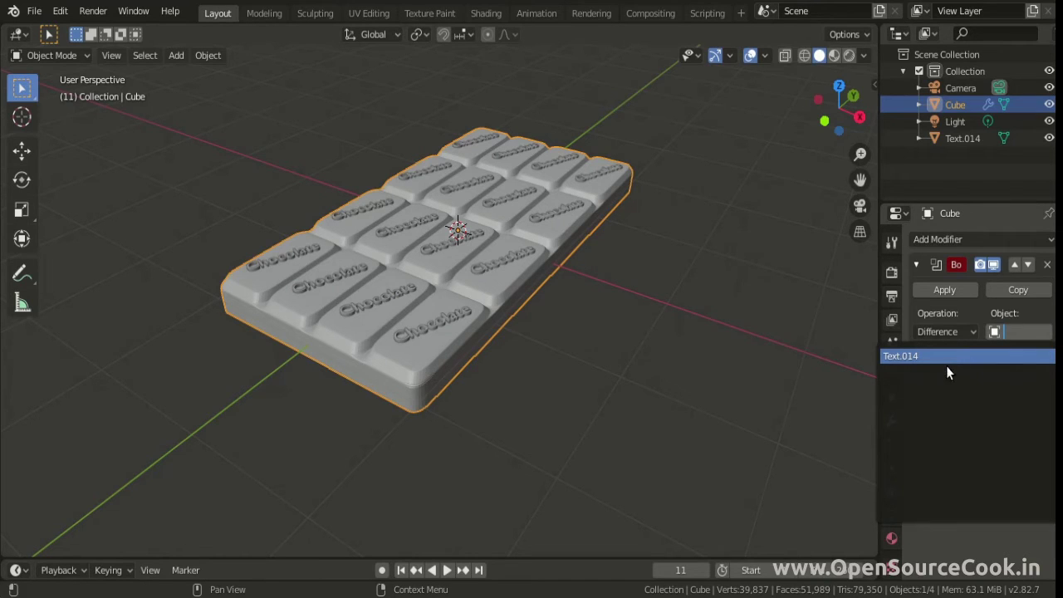
{"action": "left_click", "coordinate": [925, 357]}
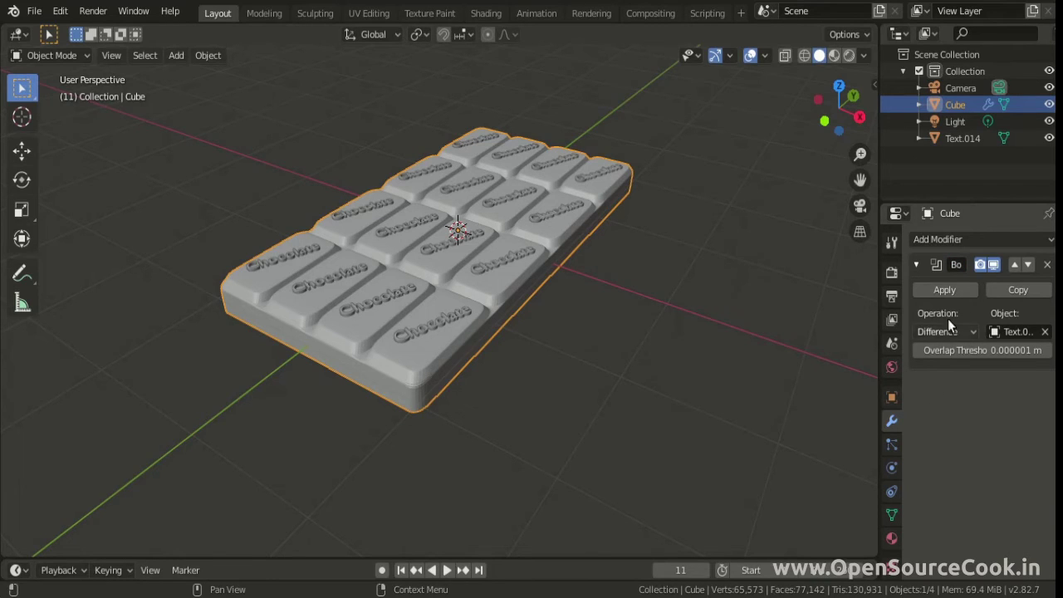
{"action": "left_click", "coordinate": [956, 289]}
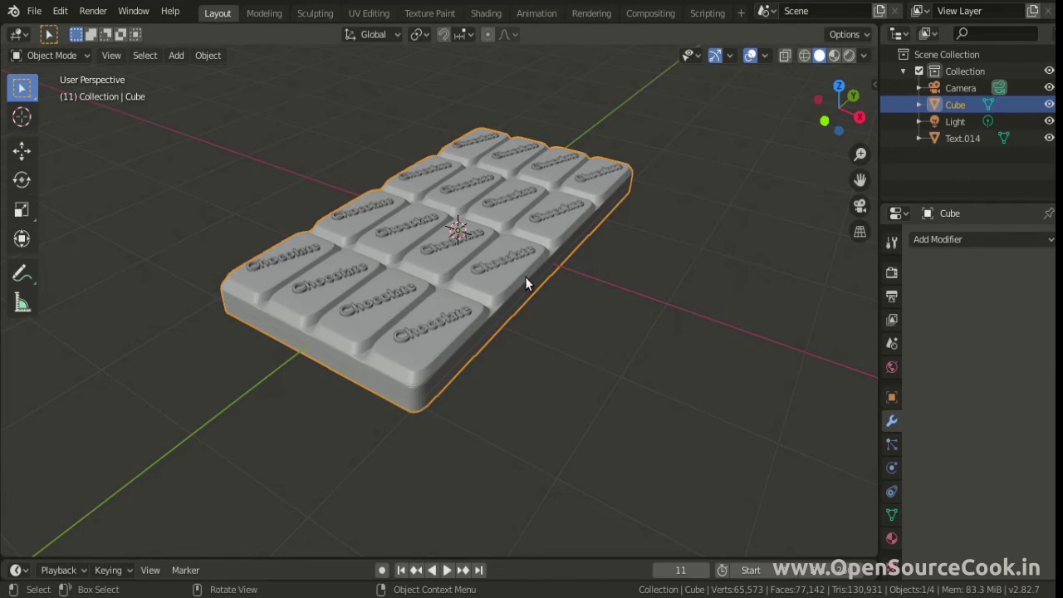
Move Text.014 off beside the bar and hide it, then inspect the engraved words
{"action": "left_click", "coordinate": [962, 138]}
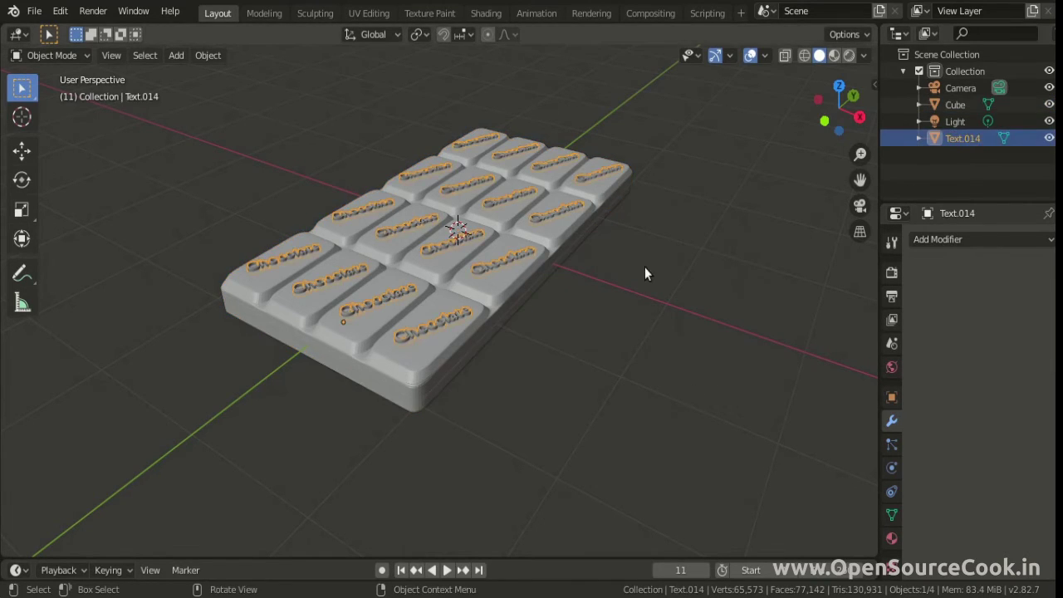
{"action": "key", "text": "g"}
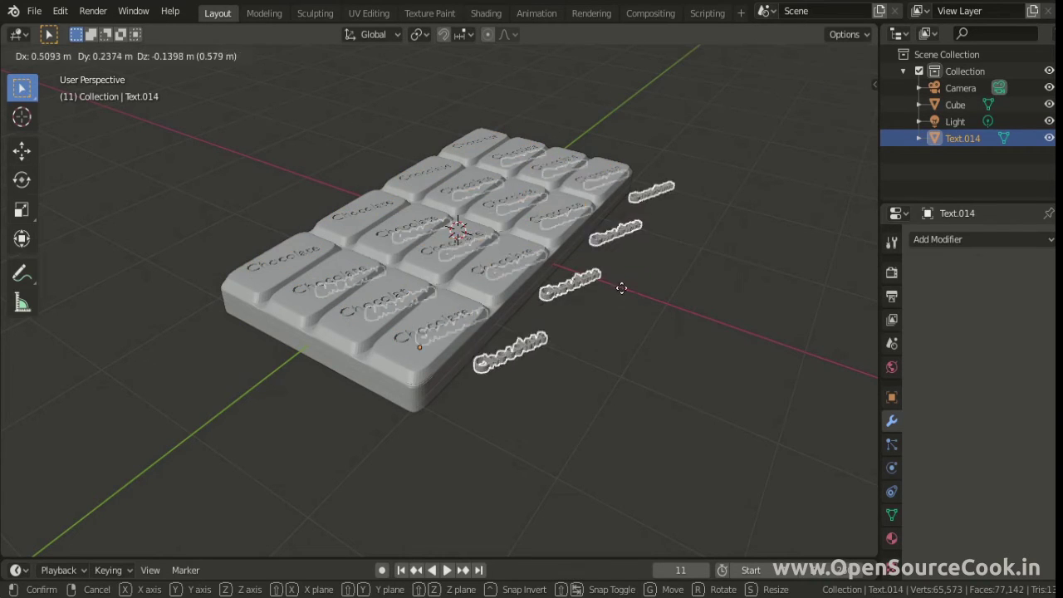
{"action": "left_click", "coordinate": [842, 332]}
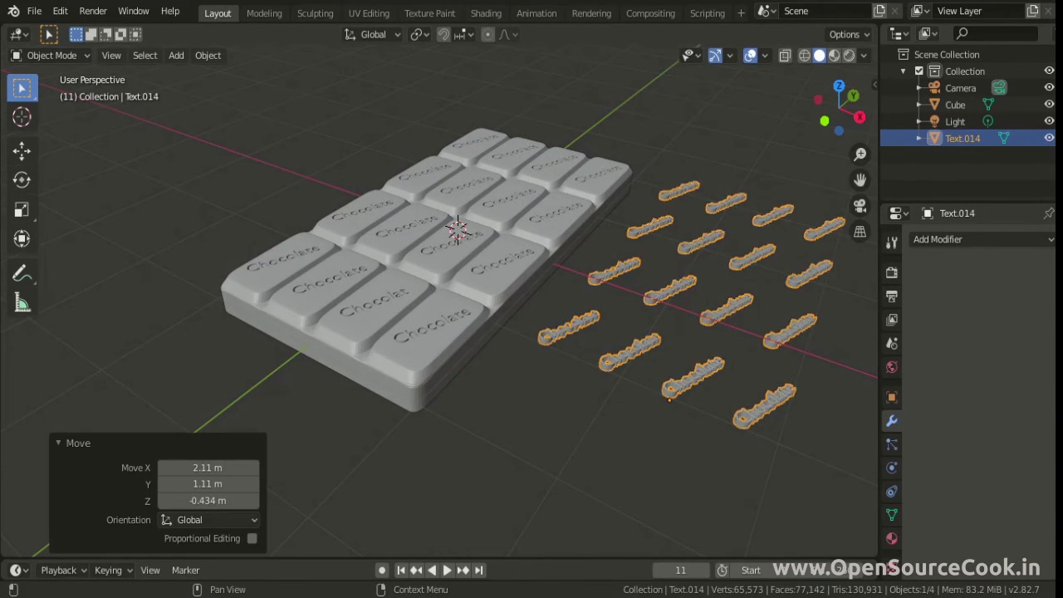
{"action": "key", "text": "h"}
{"action": "scroll", "coordinate": [551, 374], "scroll_direction": "up", "scroll_amount": 5}
{"action": "middle_click_drag", "start_coordinate": [552, 352], "coordinate": [541, 356]}
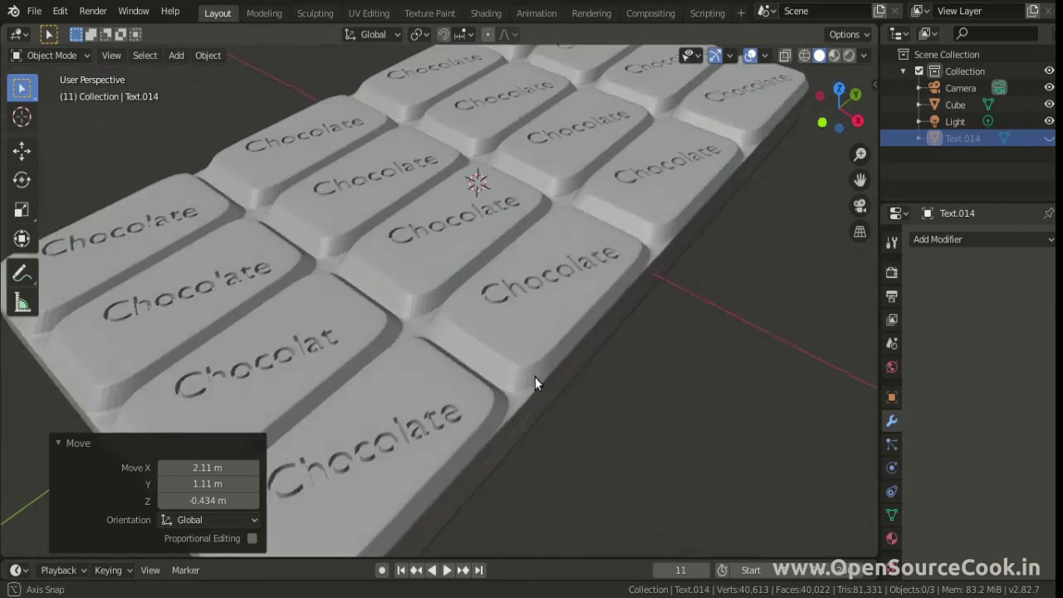
{"action": "scroll", "coordinate": [544, 352], "scroll_direction": "down", "scroll_amount": 4}
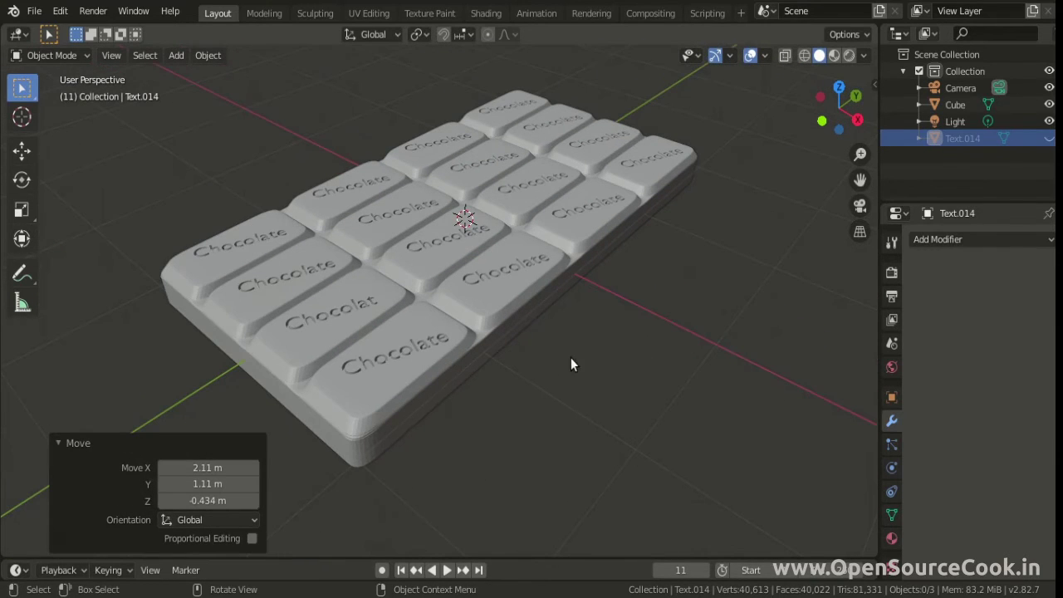
Select the chocolate bar and show its Material properties
{"action": "left_click", "coordinate": [511, 302]}
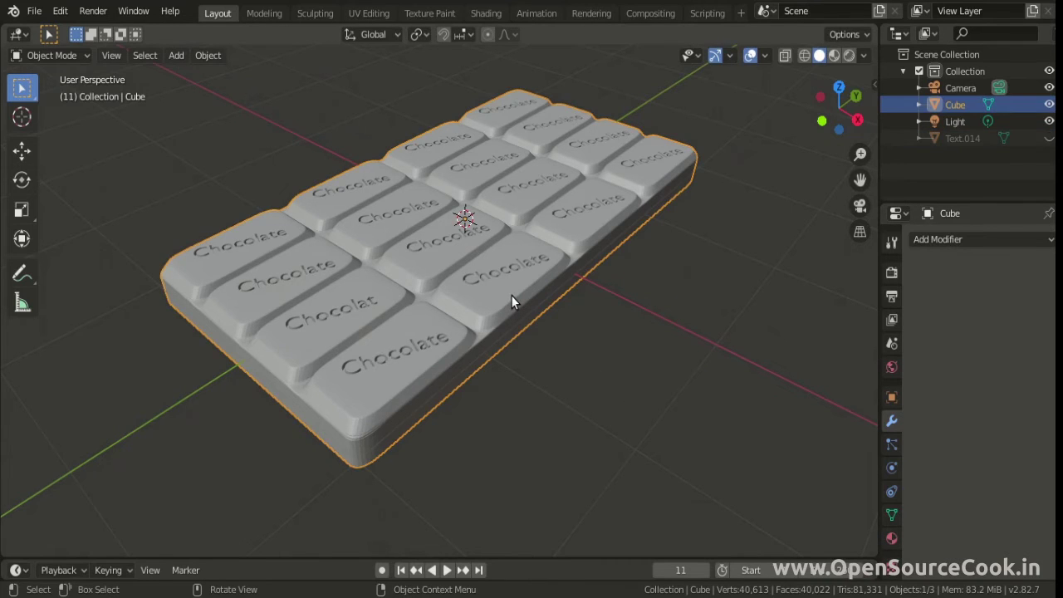
{"action": "left_click", "coordinate": [891, 539]}
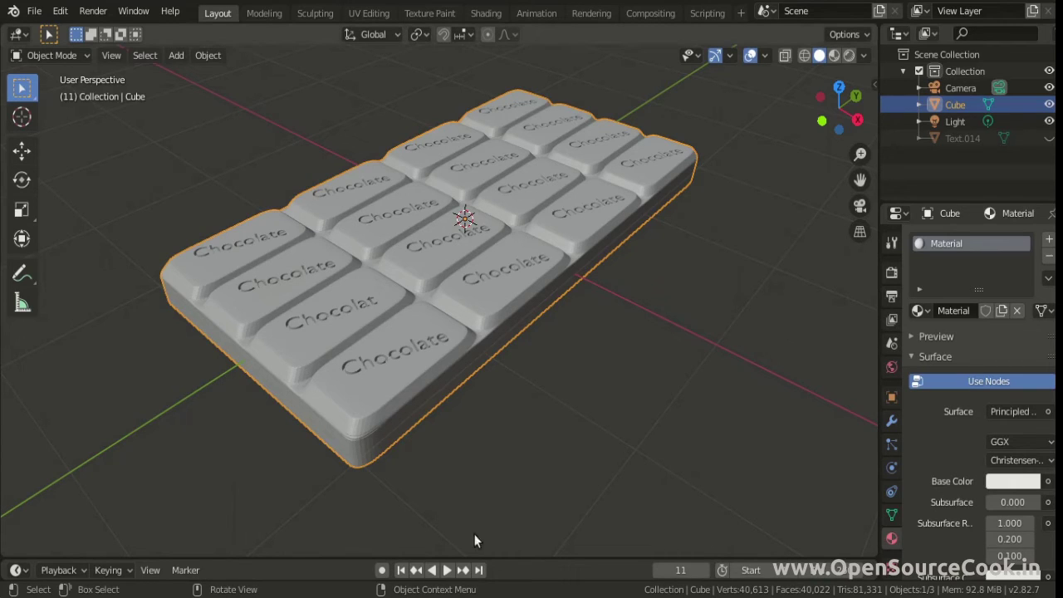
{"action": "left_click", "coordinate": [549, 427]}
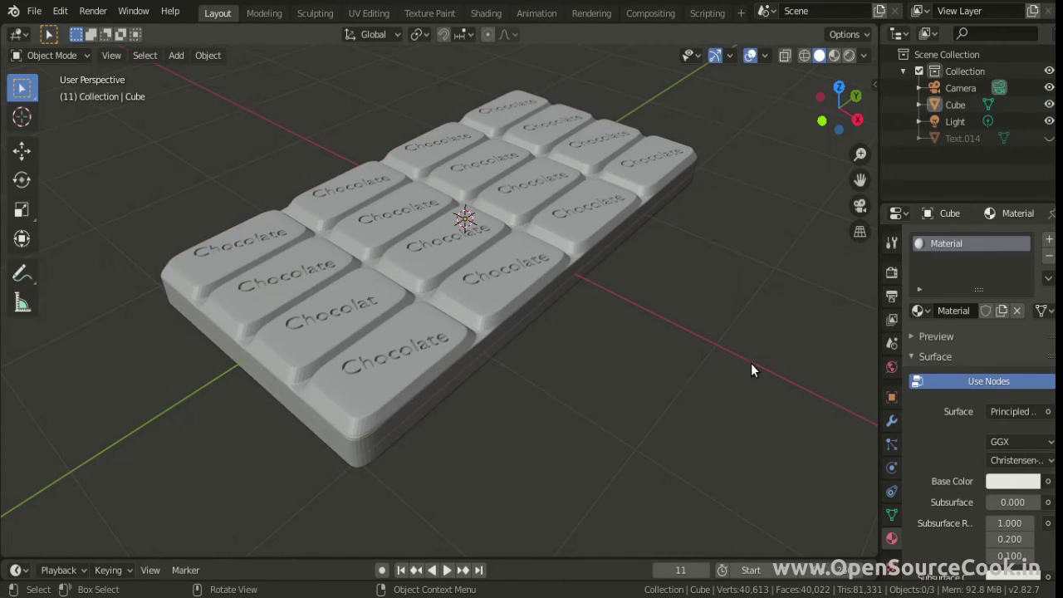
Set the Base Color by hex to brown 5C3317, ending at 693A1A
{"action": "left_click", "coordinate": [1006, 485]}
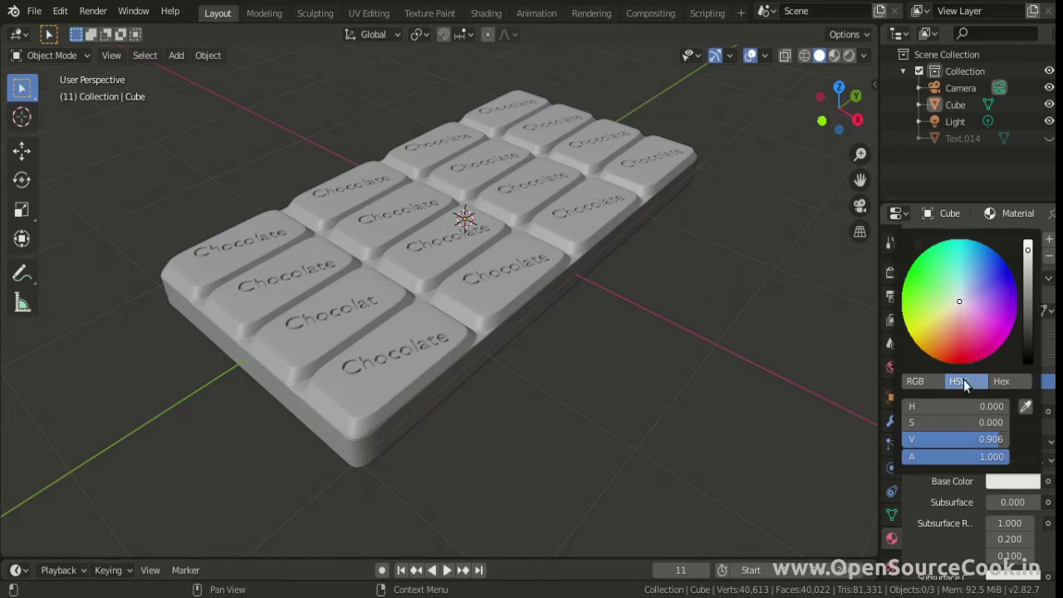
{"action": "left_click", "coordinate": [1005, 381]}
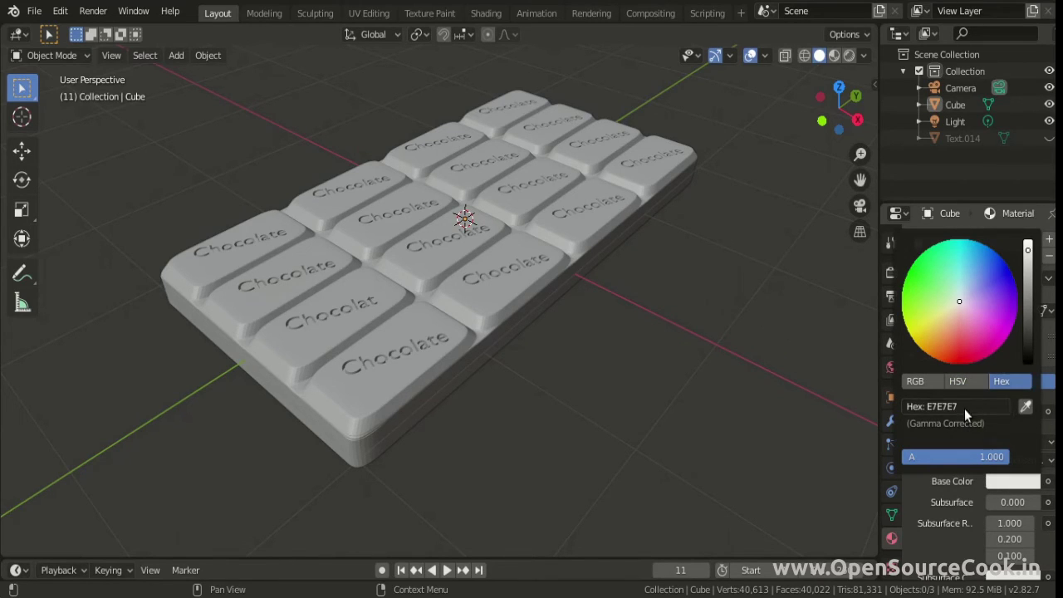
{"action": "left_click", "coordinate": [964, 408]}
{"action": "type", "text": "#5c3317"}
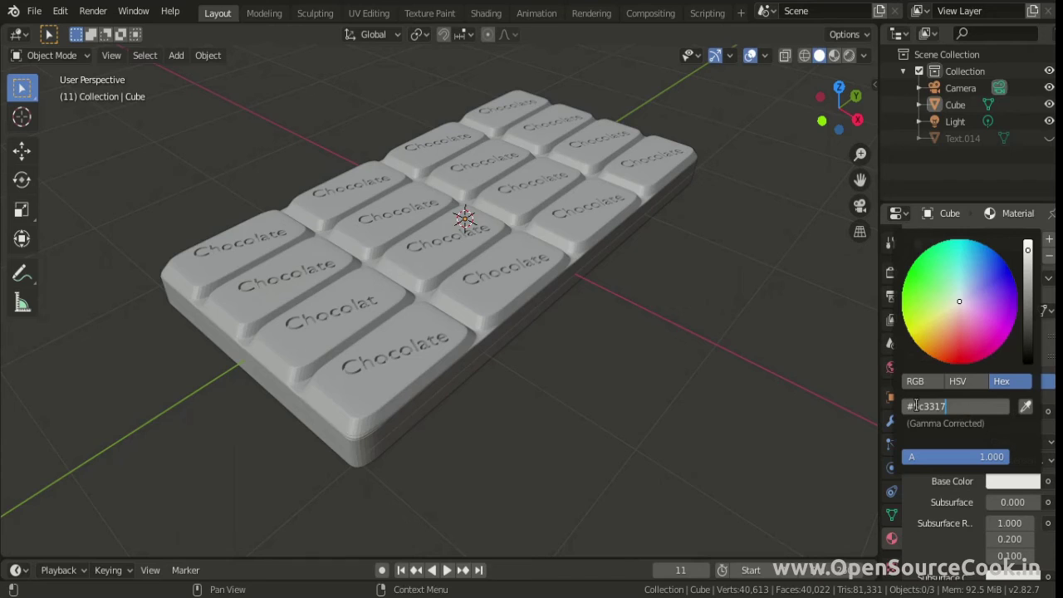
{"action": "key", "text": "Delete"}
{"action": "key", "text": "BackSpace"}
{"action": "type", "text": "5"}
{"action": "key", "text": "Return"}
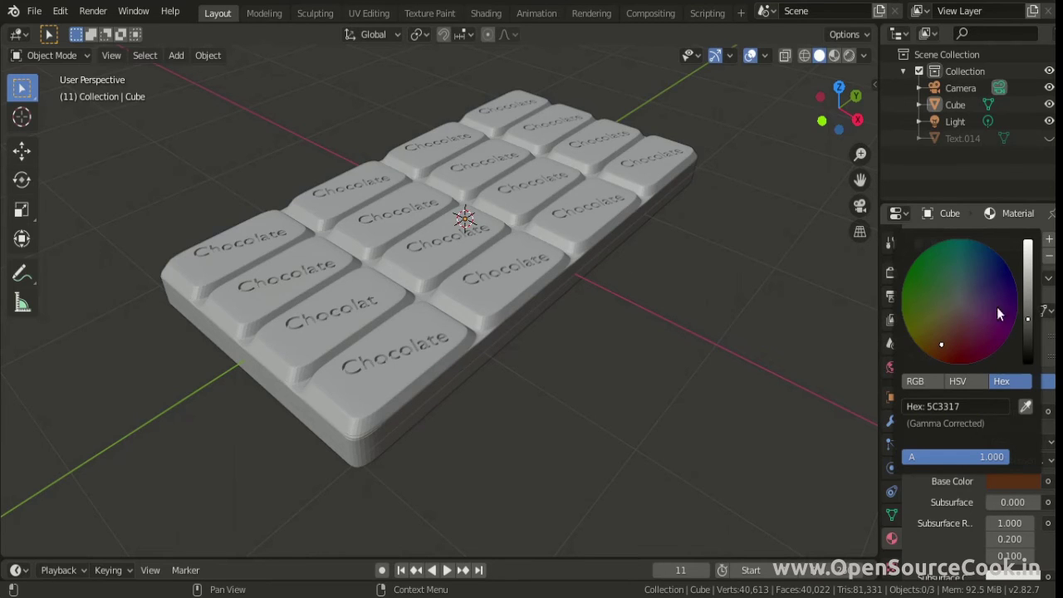
{"action": "scroll", "coordinate": [998, 313], "scroll_direction": "up", "scroll_amount": 2}
{"action": "scroll", "coordinate": [999, 313], "scroll_direction": "up", "scroll_amount": 1}
{"action": "scroll", "coordinate": [999, 313], "scroll_direction": "down", "scroll_amount": 2}
{"action": "scroll", "coordinate": [999, 313], "scroll_direction": "up", "scroll_amount": 1}
{"action": "scroll", "coordinate": [1007, 415], "scroll_direction": "down", "scroll_amount": 1}
{"action": "scroll", "coordinate": [1007, 415], "scroll_direction": "up", "scroll_amount": 1}
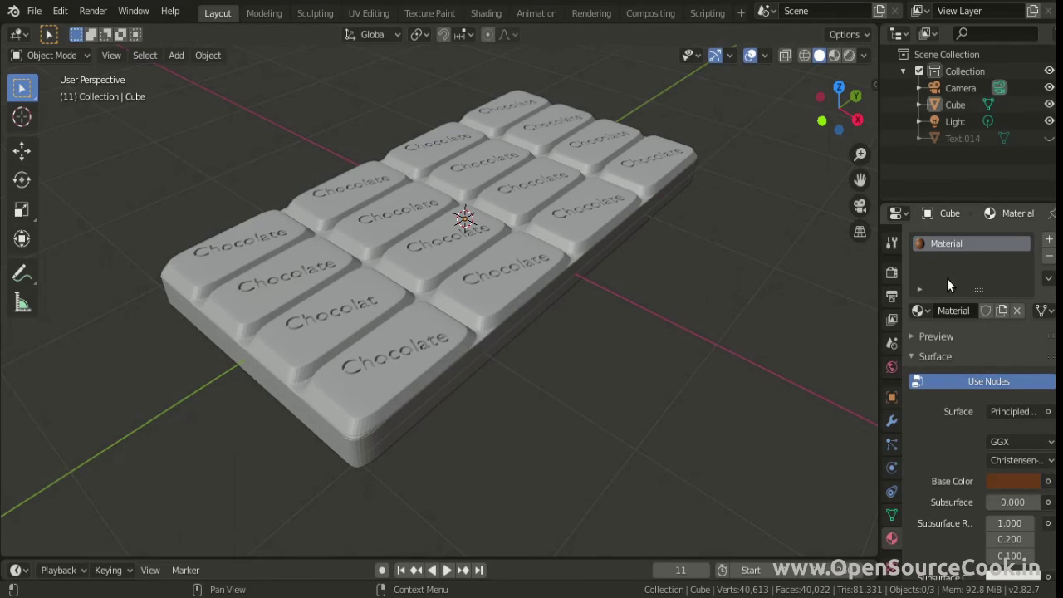
Rename the bar's material from Material to 'Base color'
{"action": "left_click", "coordinate": [449, 352]}
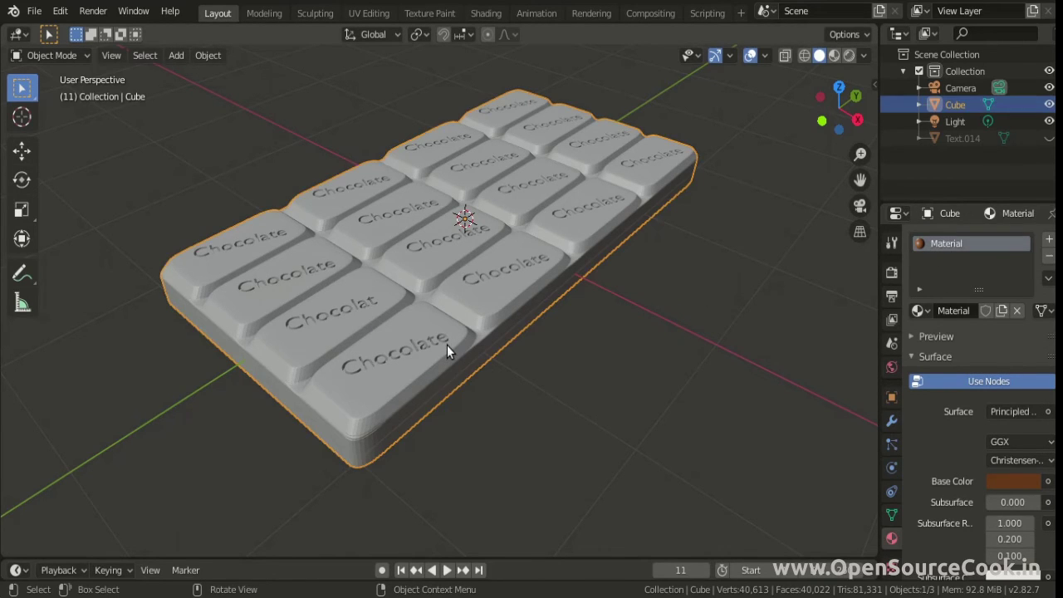
{"action": "double_click", "coordinate": [973, 244]}
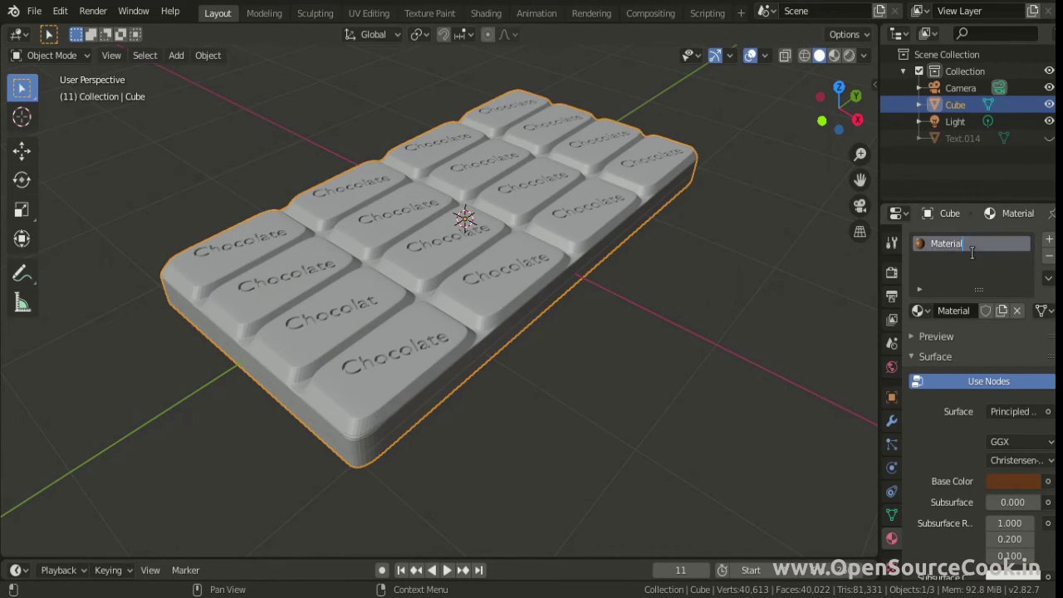
{"action": "key", "text": "ctrl+a"}
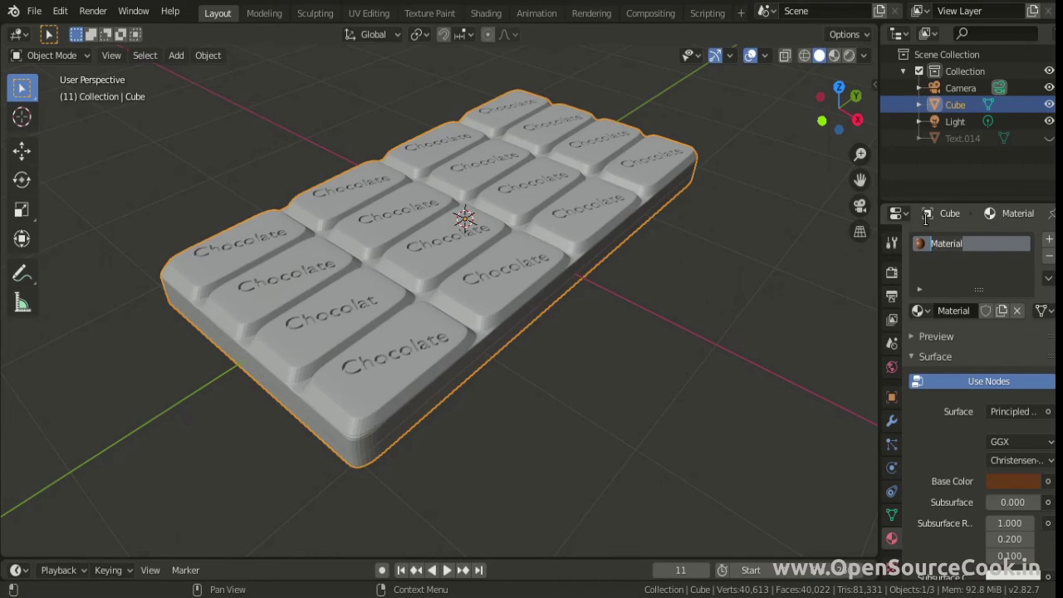
{"action": "type", "text": "Base color"}
{"action": "key", "text": "Return"}
{"action": "key", "text": "Tab"}
{"action": "key", "text": "Tab"}
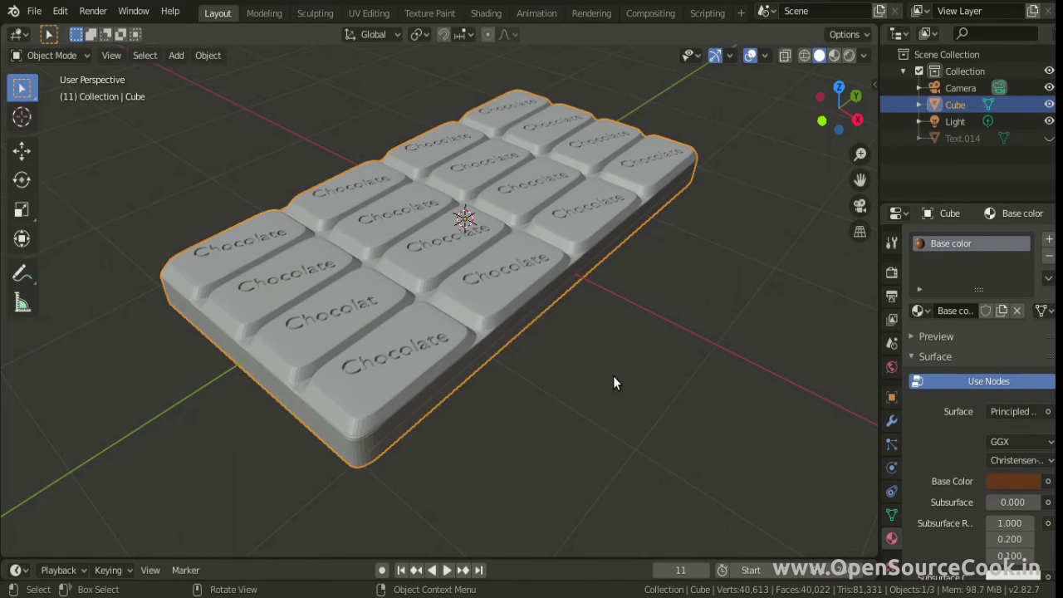
{"action": "key", "text": "z"}
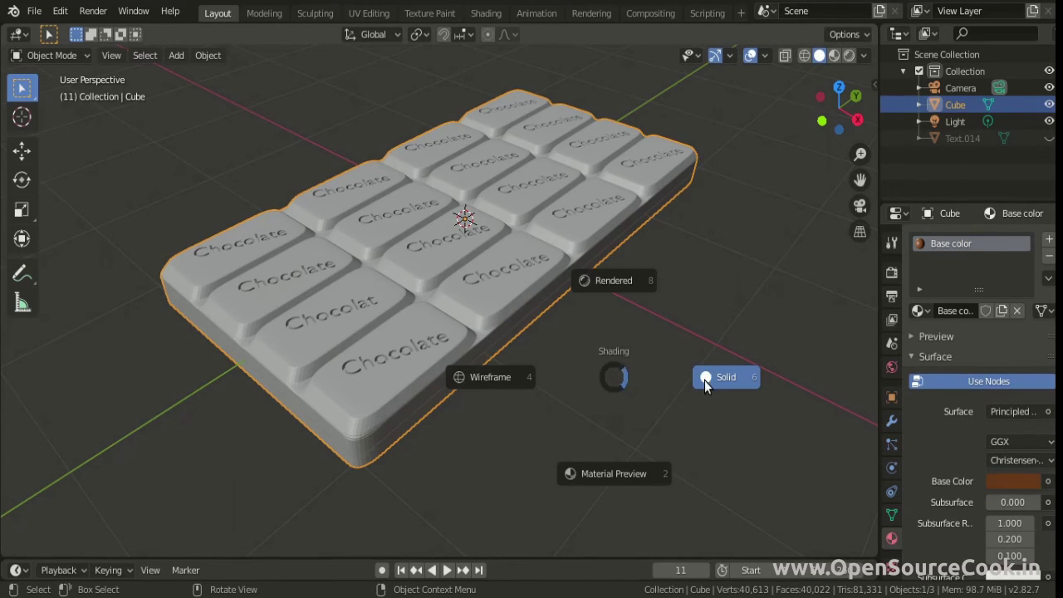
Preview the bar in material and rendered shading, then go back to solid shading
{"action": "left_click", "coordinate": [637, 472]}
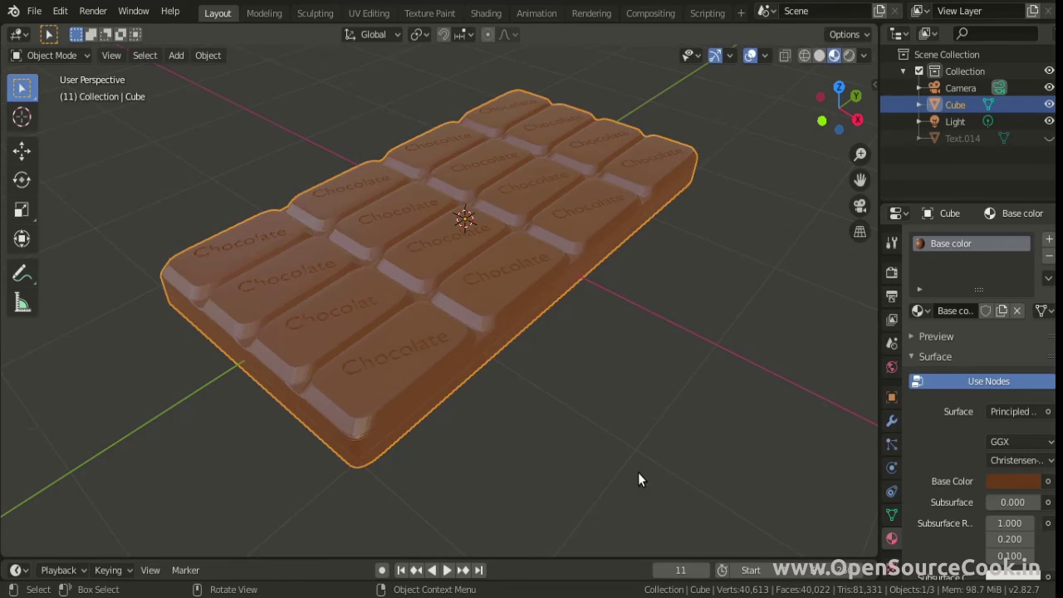
{"action": "mouse_move", "coordinate": [595, 403]}
{"action": "middle_mouse_down"}
{"action": "mouse_move", "coordinate": [617, 349]}
{"action": "mouse_move", "coordinate": [617, 399]}
{"action": "mouse_move", "coordinate": [608, 374]}
{"action": "middle_mouse_up"}
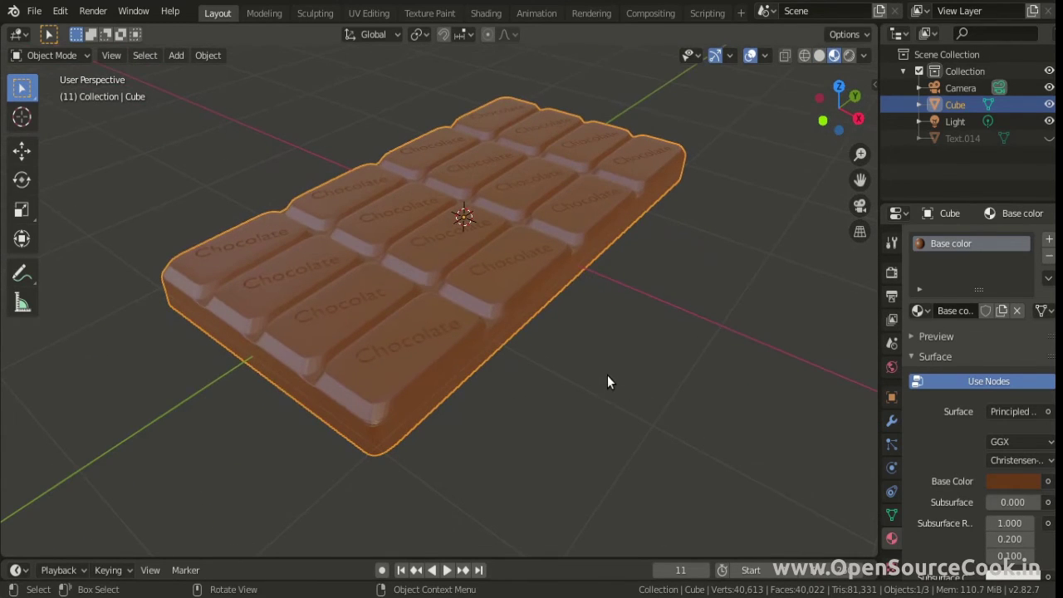
{"action": "key", "text": "z"}
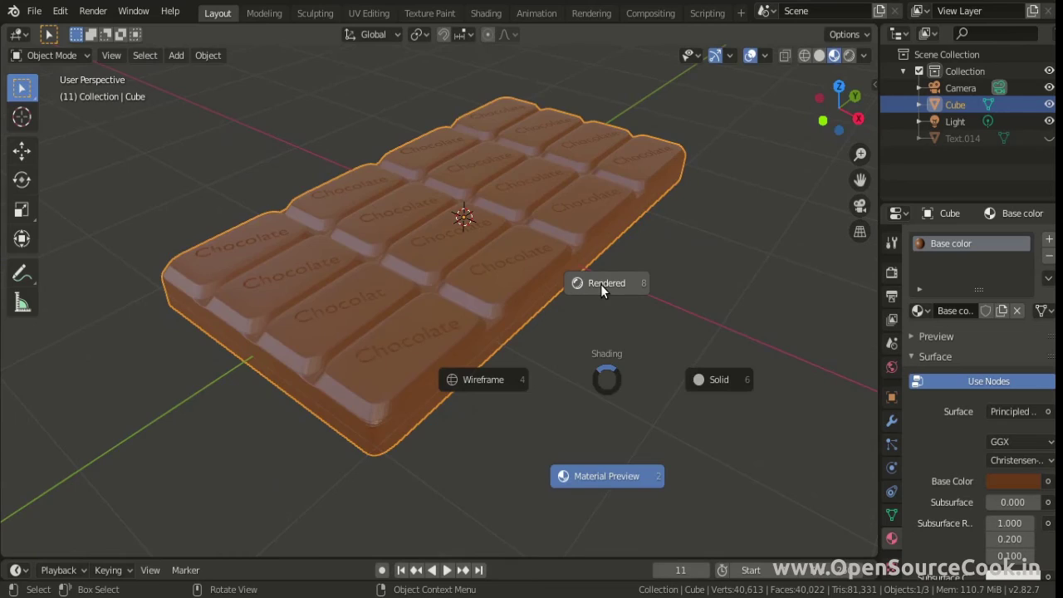
{"action": "left_click", "coordinate": [600, 283]}
{"action": "mouse_move", "coordinate": [600, 284]}
{"action": "middle_mouse_down"}
{"action": "mouse_move", "coordinate": [592, 351]}
{"action": "mouse_move", "coordinate": [553, 351]}
{"action": "mouse_move", "coordinate": [595, 373]}
{"action": "mouse_move", "coordinate": [614, 355]}
{"action": "middle_mouse_up"}
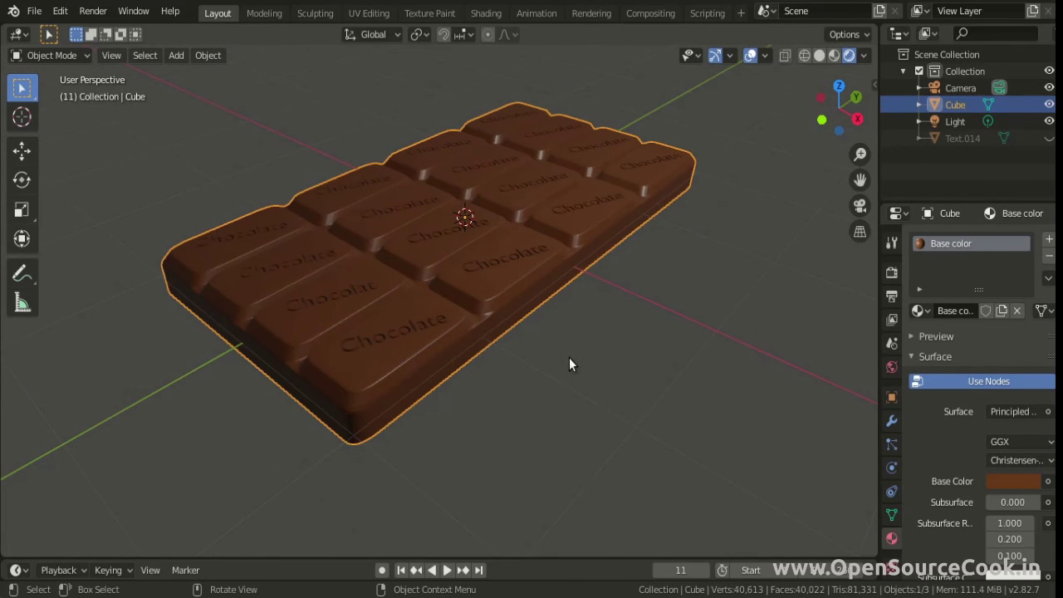
{"action": "key", "text": "z"}
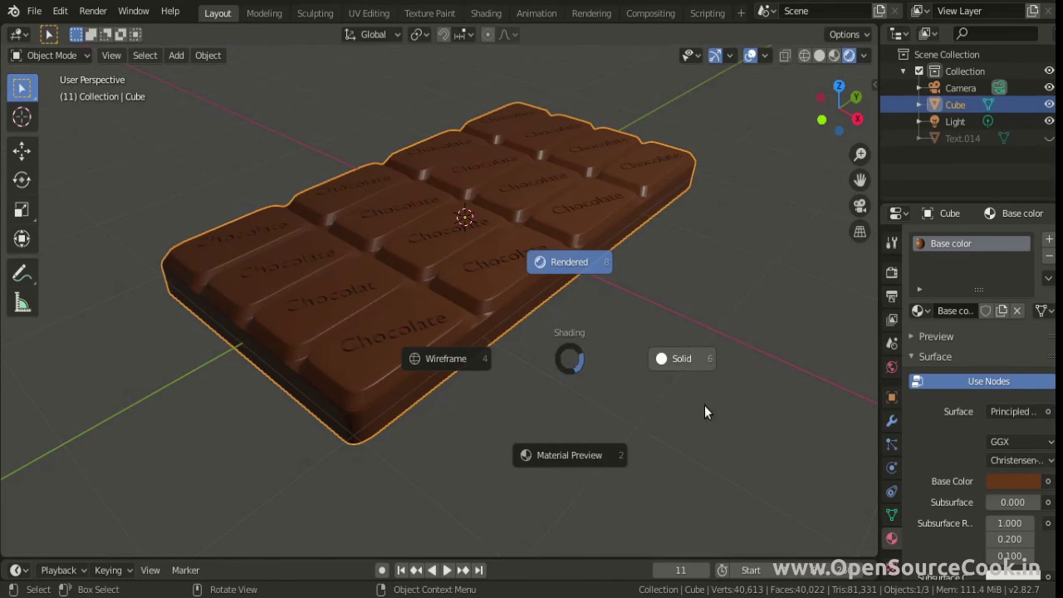
{"action": "left_click", "coordinate": [681, 359]}
From the right side view, lift the bar 0.141 m on Z onto the grid floor
{"action": "key", "text": "KP_3"}
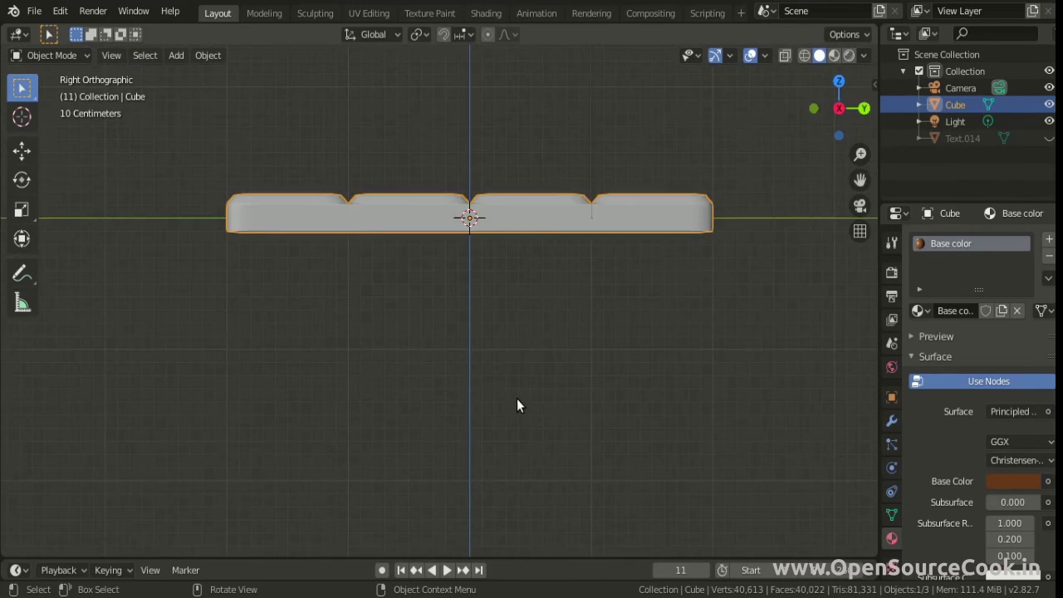
{"action": "key", "text": "g"}
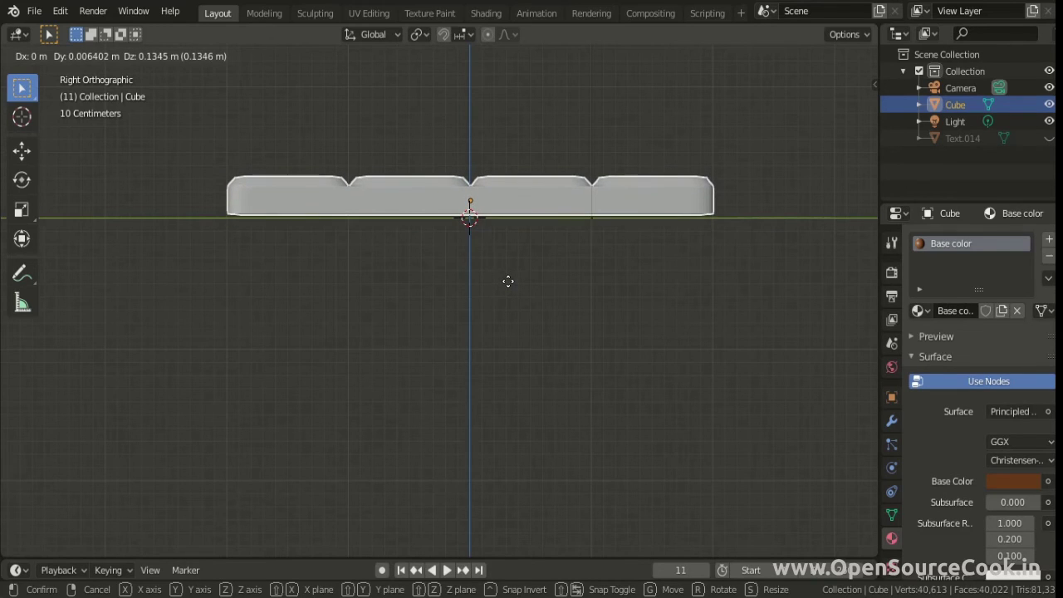
{"action": "key", "text": "z"}
{"action": "left_click", "coordinate": [507, 281]}
{"action": "middle_click_drag", "start_coordinate": [350, 273], "coordinate": [297, 347]}
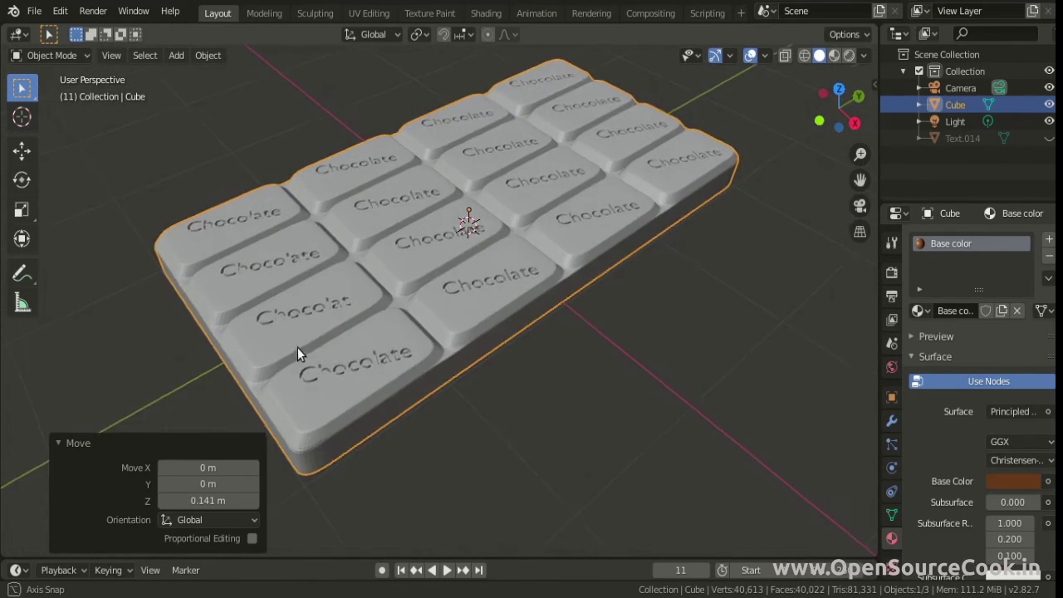
{"action": "scroll", "coordinate": [289, 359], "scroll_direction": "down", "scroll_amount": 2}
{"action": "scroll", "coordinate": [289, 358], "scroll_direction": "down", "scroll_amount": 7}
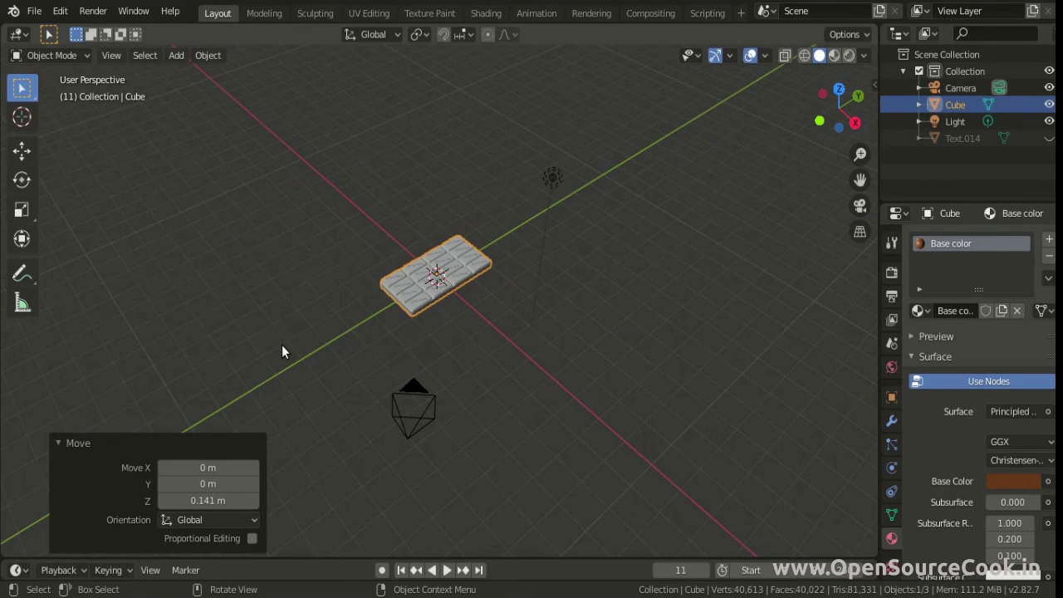
{"action": "key", "text": "shift+a"}
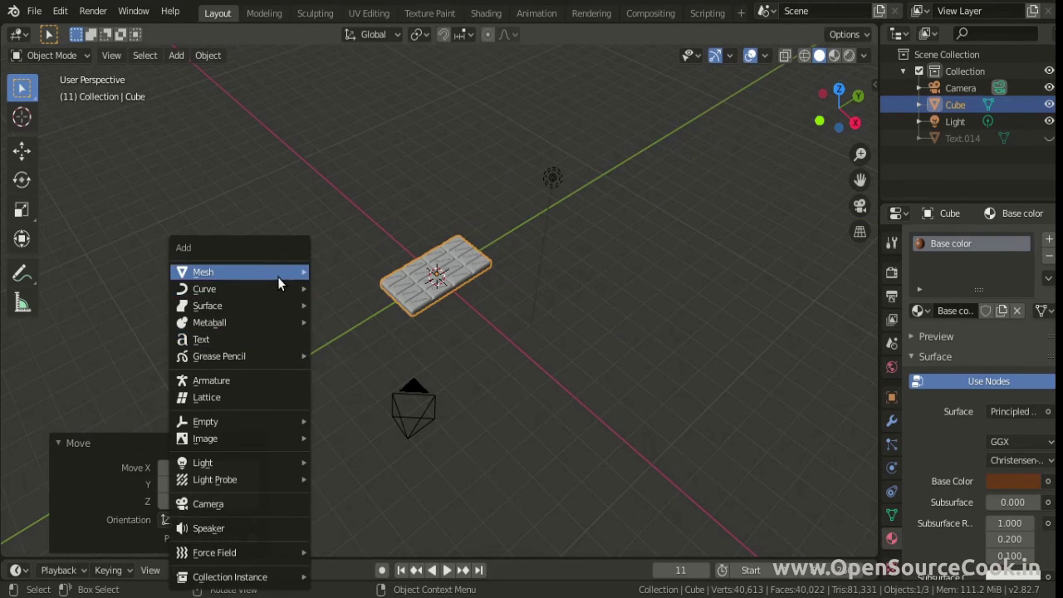
Add a ground plane under the bar and scale it about 6.9 times
{"action": "mouse_move", "coordinate": [239, 272]}
{"action": "left_click", "coordinate": [390, 274]}
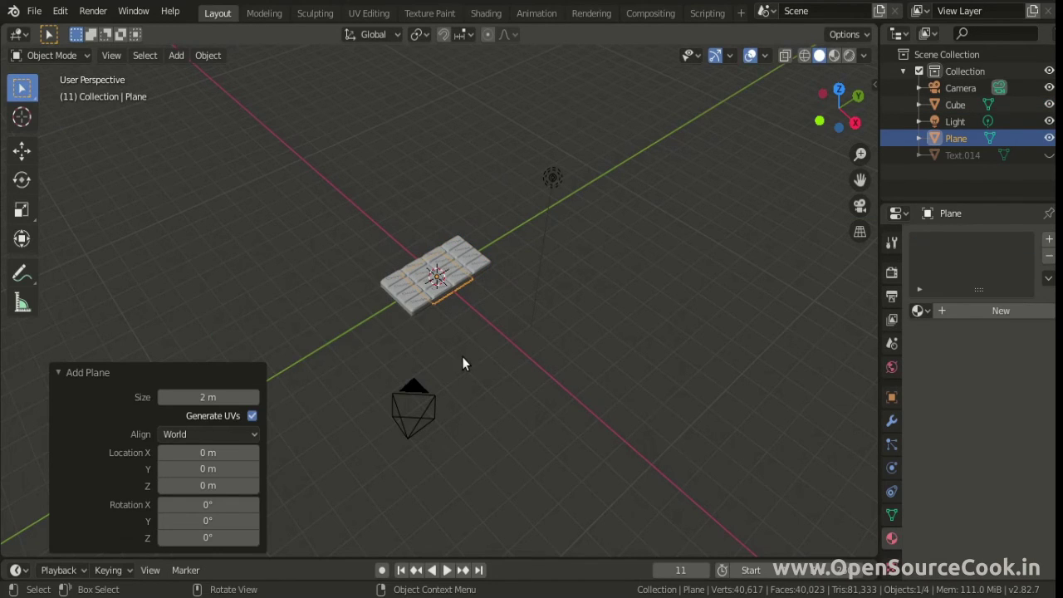
{"action": "key", "text": "s"}
{"action": "left_click", "coordinate": [670, 225]}
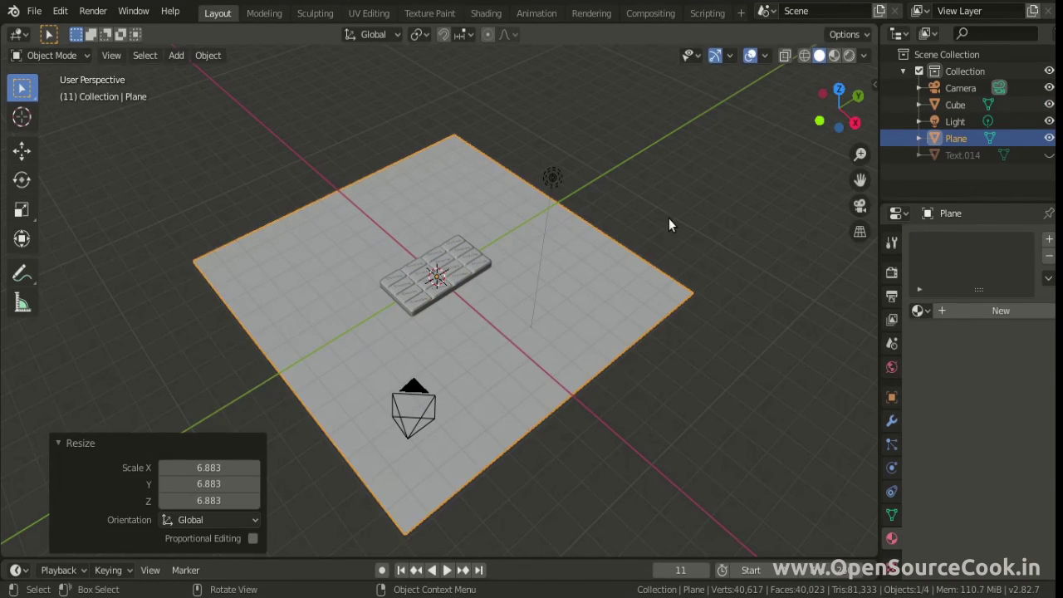
Duplicate the point light into Light.001 and position it above the bar from the side view
{"action": "left_click", "coordinate": [553, 177]}
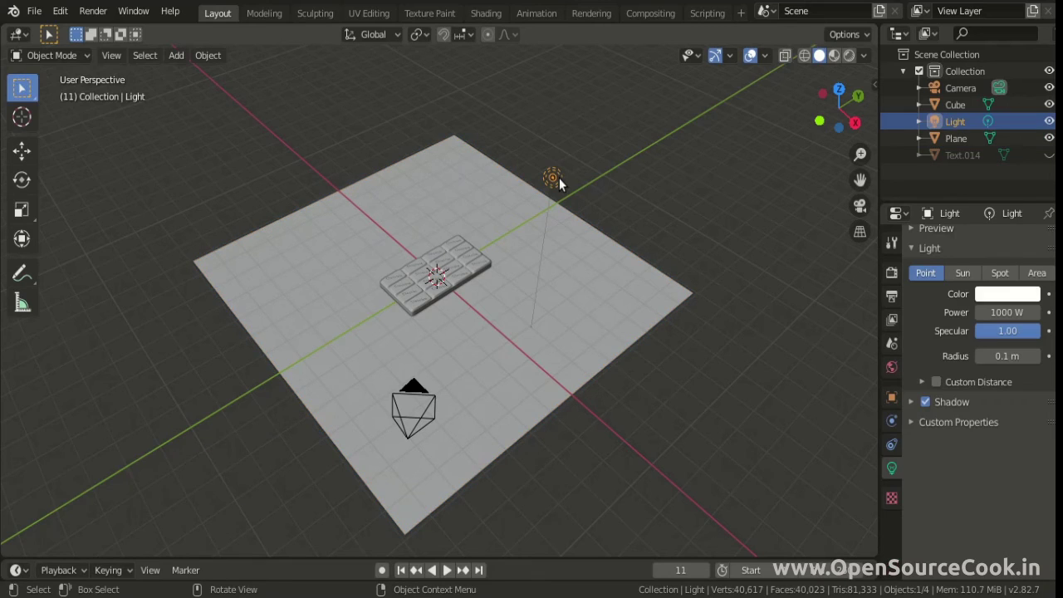
{"action": "key", "text": "shift+d"}
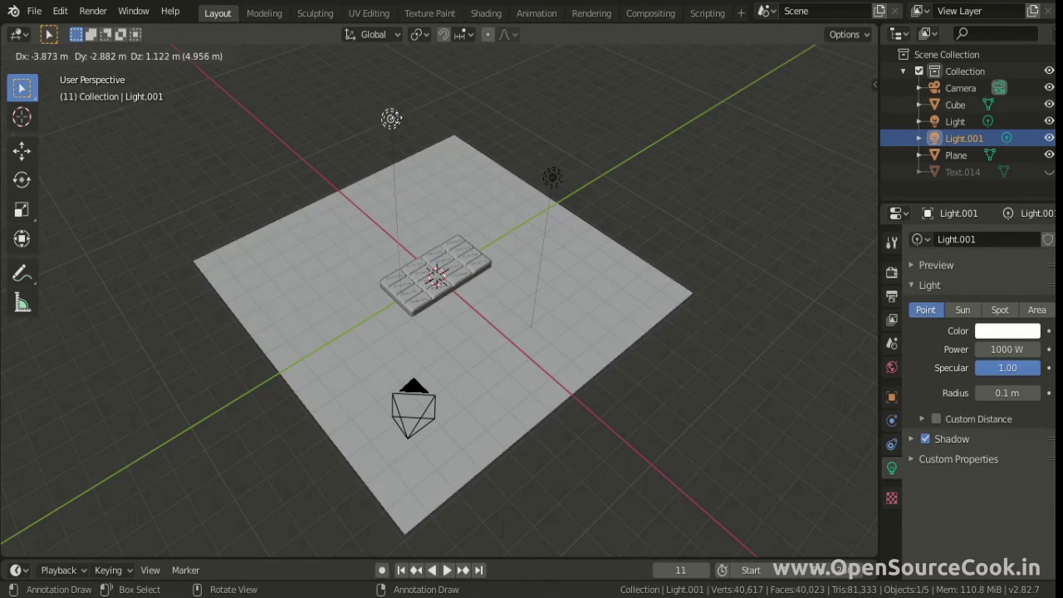
{"action": "left_click", "coordinate": [463, 322]}
{"action": "key", "text": "KP_3"}
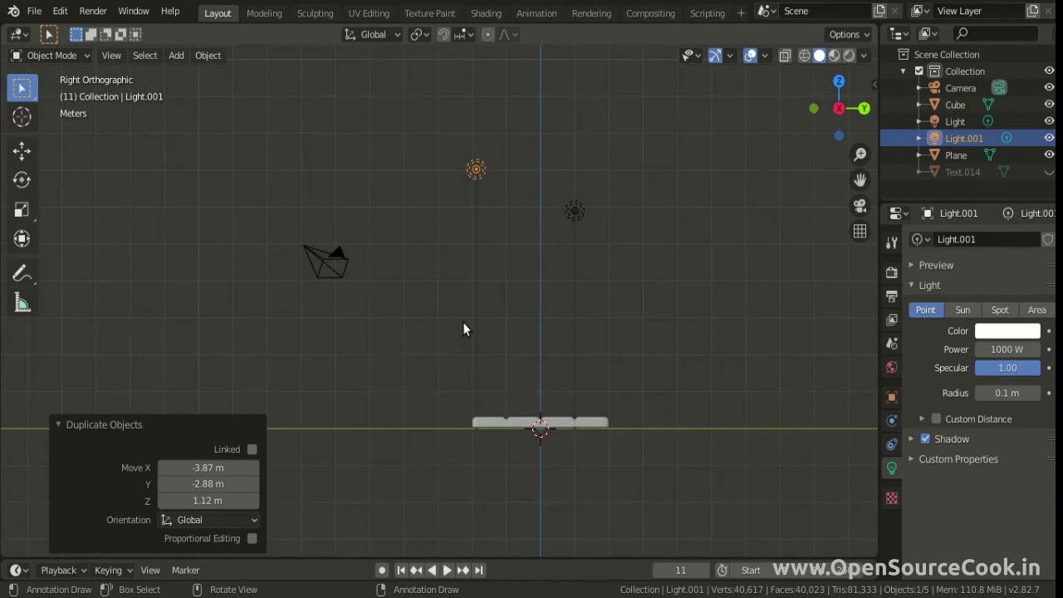
{"action": "left_click", "coordinate": [477, 169]}
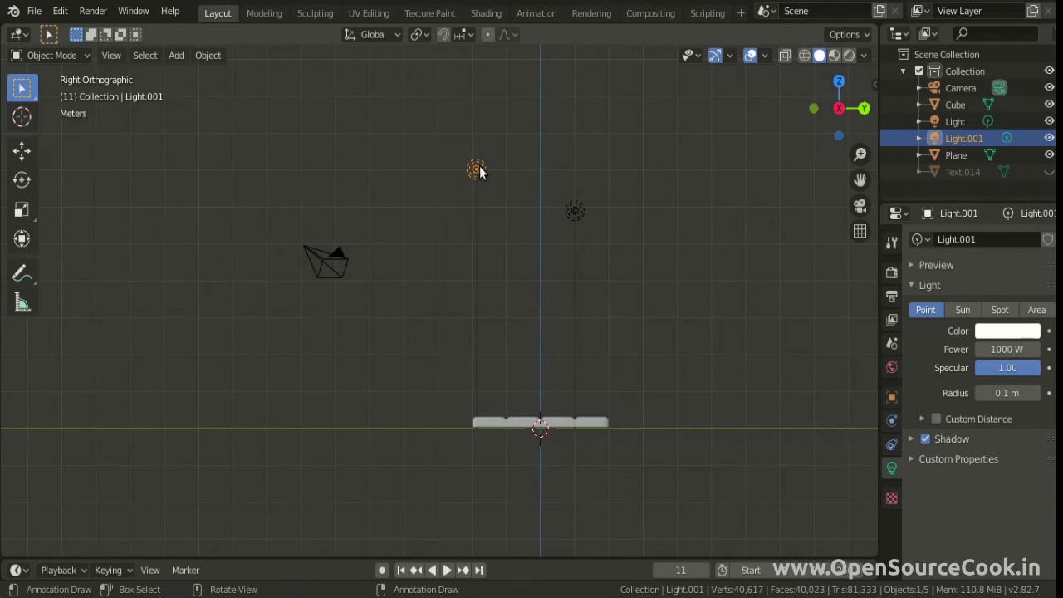
{"action": "key", "text": "g"}
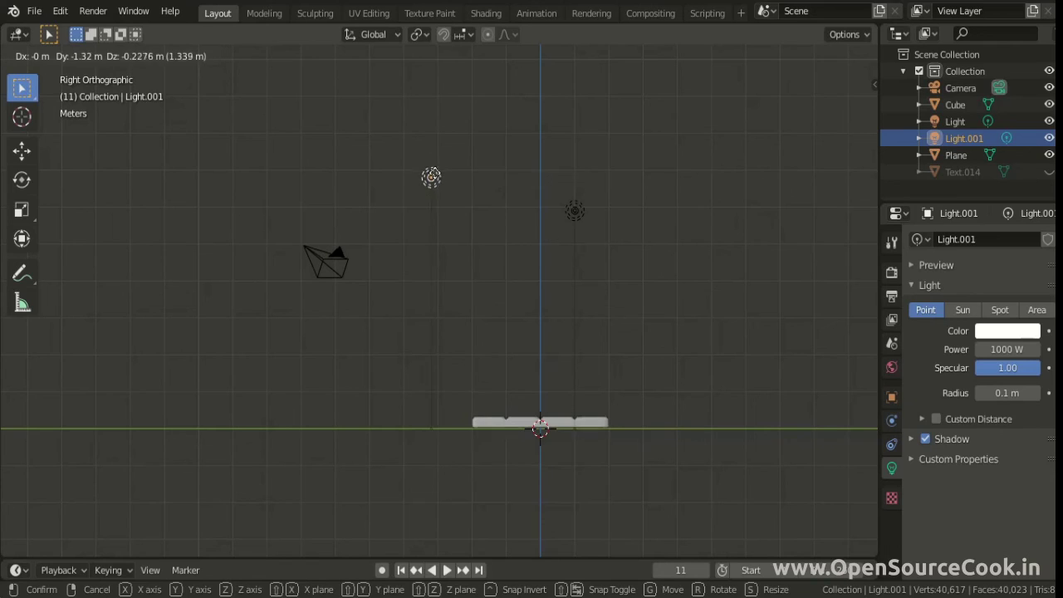
{"action": "left_click", "coordinate": [430, 176]}
{"action": "mouse_move", "coordinate": [430, 176]}
{"action": "middle_mouse_down"}
{"action": "mouse_move", "coordinate": [381, 297]}
{"action": "mouse_move", "coordinate": [583, 347]}
{"action": "mouse_move", "coordinate": [572, 344]}
{"action": "middle_mouse_up"}
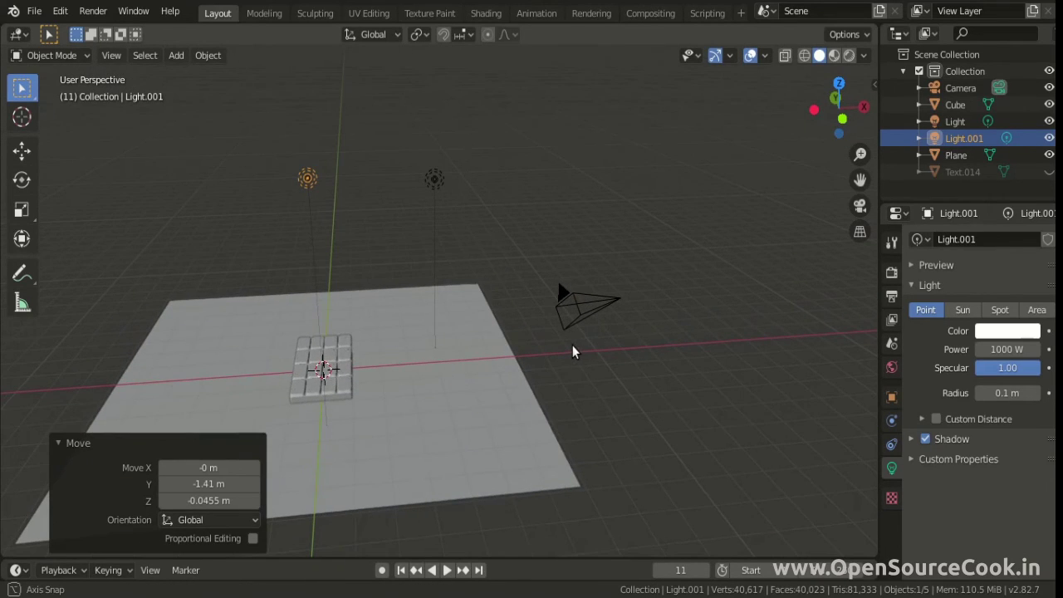
{"action": "key", "text": "KP_0"}
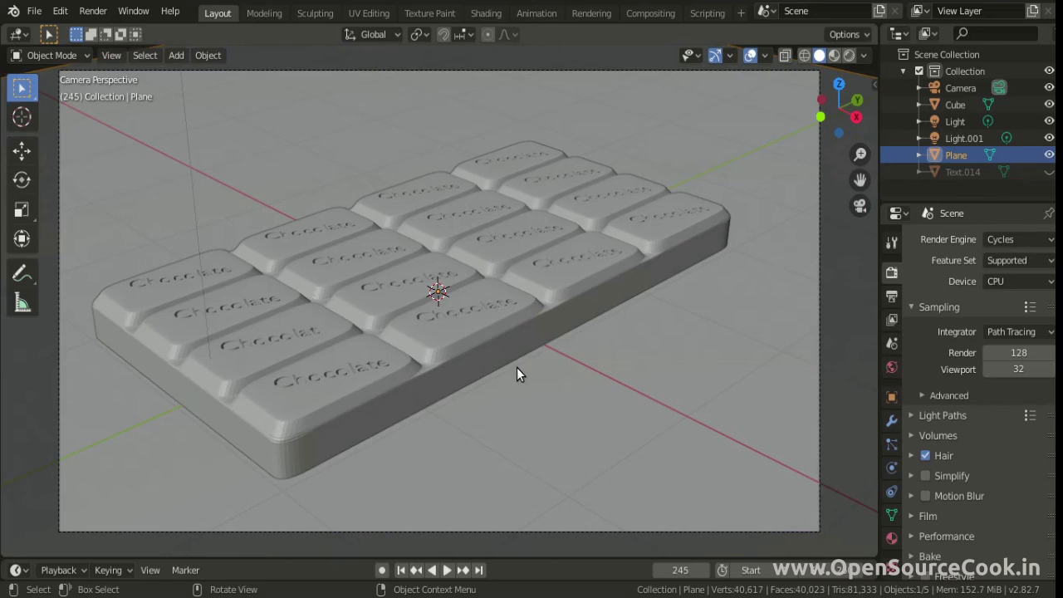
Switch the viewport to Rendered shading and orbit low and close around the chocolate bar
{"action": "key", "text": "z"}
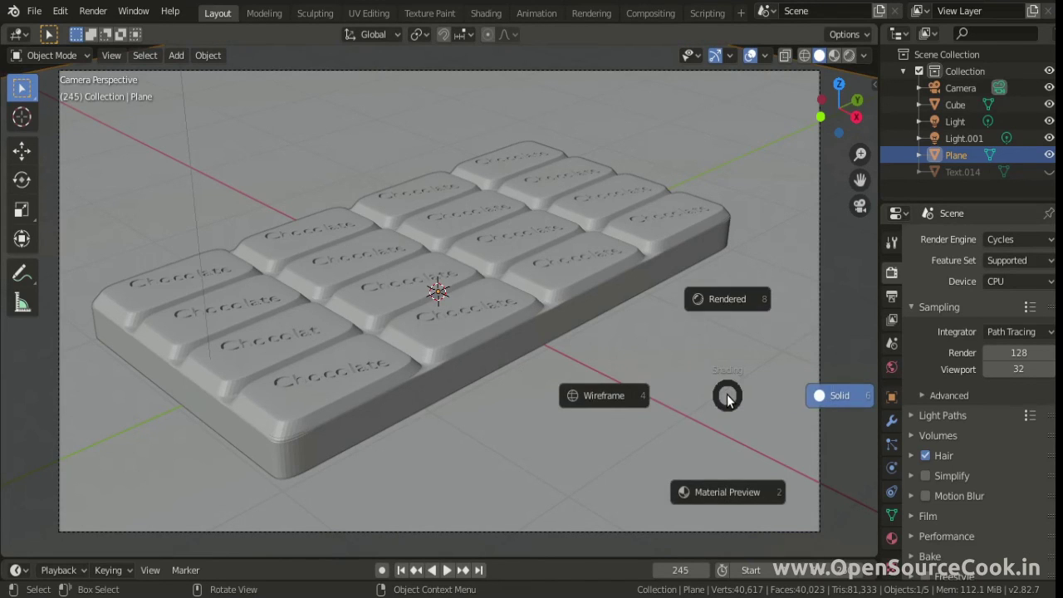
{"action": "left_click", "coordinate": [715, 297]}
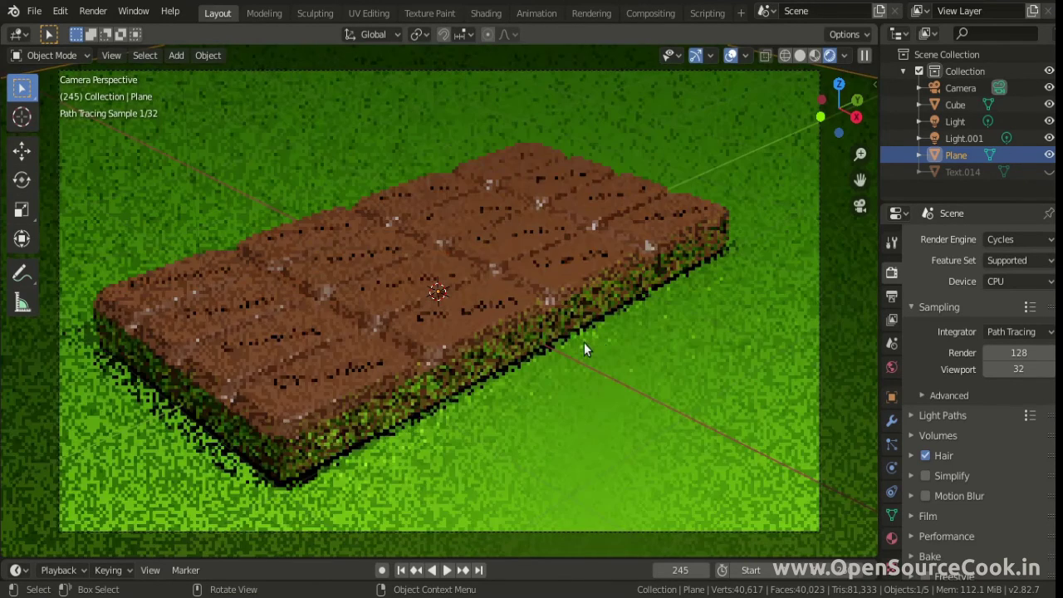
{"action": "scroll", "coordinate": [622, 343], "scroll_direction": "down", "scroll_amount": 2}
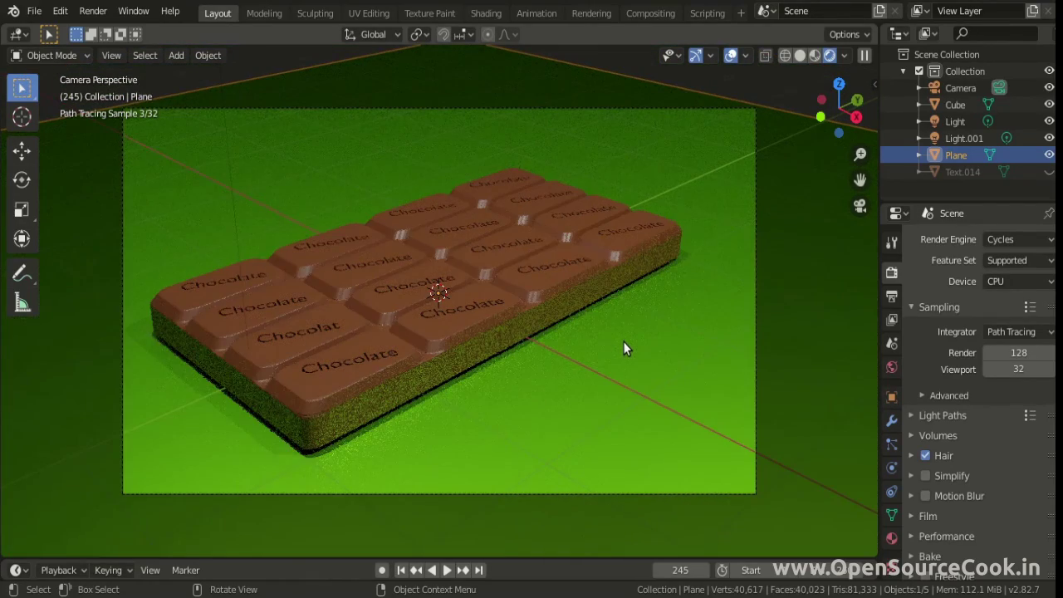
{"action": "middle_click_drag", "start_coordinate": [613, 329], "coordinate": [681, 382]}
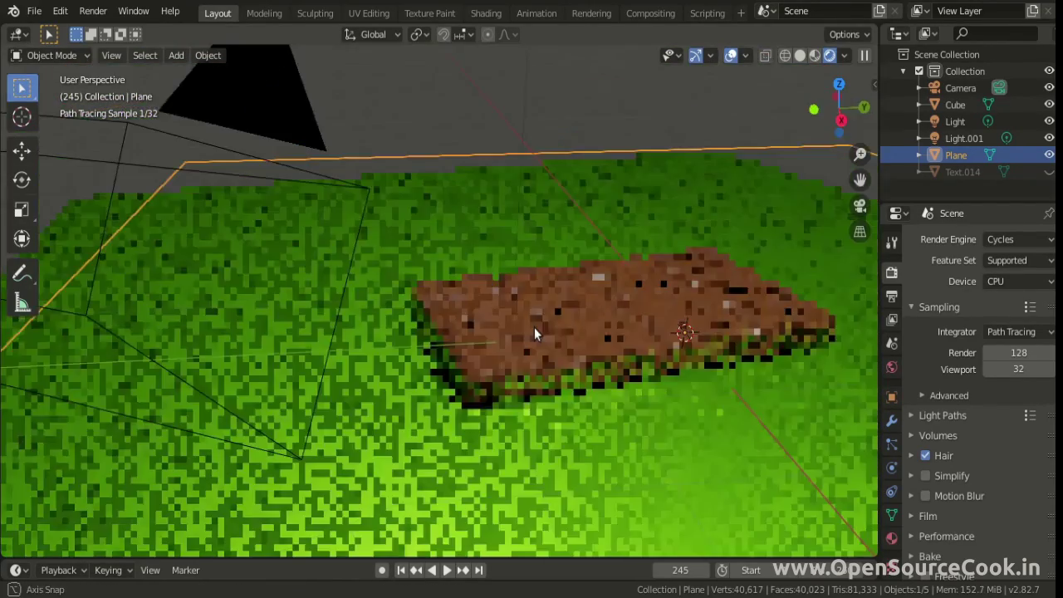
{"action": "mouse_move", "coordinate": [685, 387]}
{"action": "middle_mouse_down"}
{"action": "mouse_move", "coordinate": [505, 275]}
{"action": "mouse_move", "coordinate": [330, 217]}
{"action": "mouse_move", "coordinate": [373, 348]}
{"action": "mouse_move", "coordinate": [503, 396]}
{"action": "mouse_move", "coordinate": [434, 351]}
{"action": "mouse_move", "coordinate": [481, 359]}
{"action": "mouse_move", "coordinate": [670, 509]}
{"action": "mouse_move", "coordinate": [715, 532]}
{"action": "mouse_move", "coordinate": [556, 426]}
{"action": "mouse_move", "coordinate": [574, 411]}
{"action": "mouse_move", "coordinate": [555, 376]}
{"action": "mouse_move", "coordinate": [562, 384]}
{"action": "middle_mouse_up"}
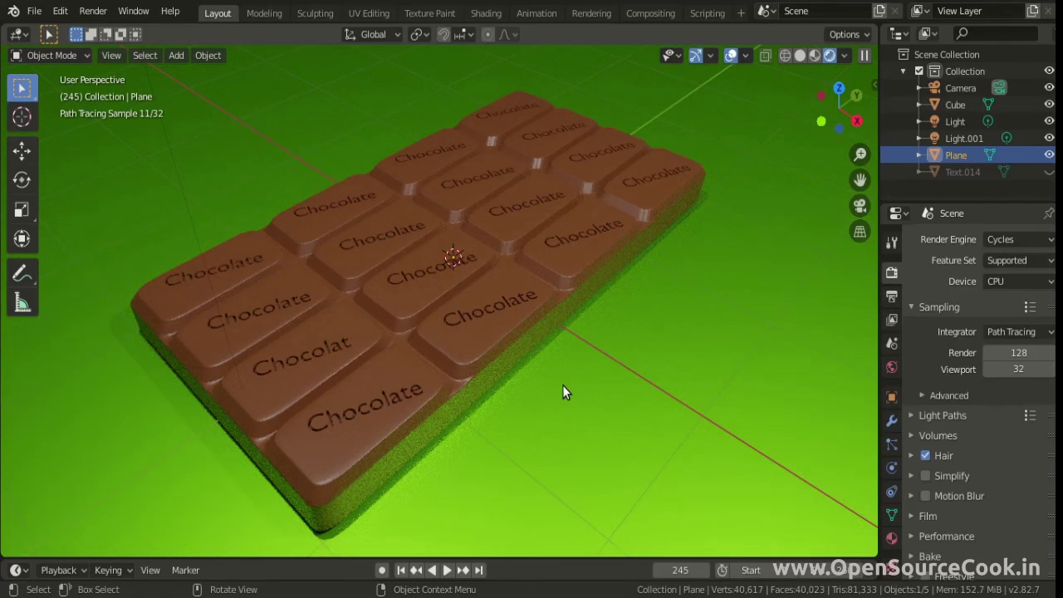
Change the Render Engine from Cycles to Eevee and orbit around the bar
{"action": "left_click", "coordinate": [1030, 241]}
{"action": "left_click", "coordinate": [993, 260]}
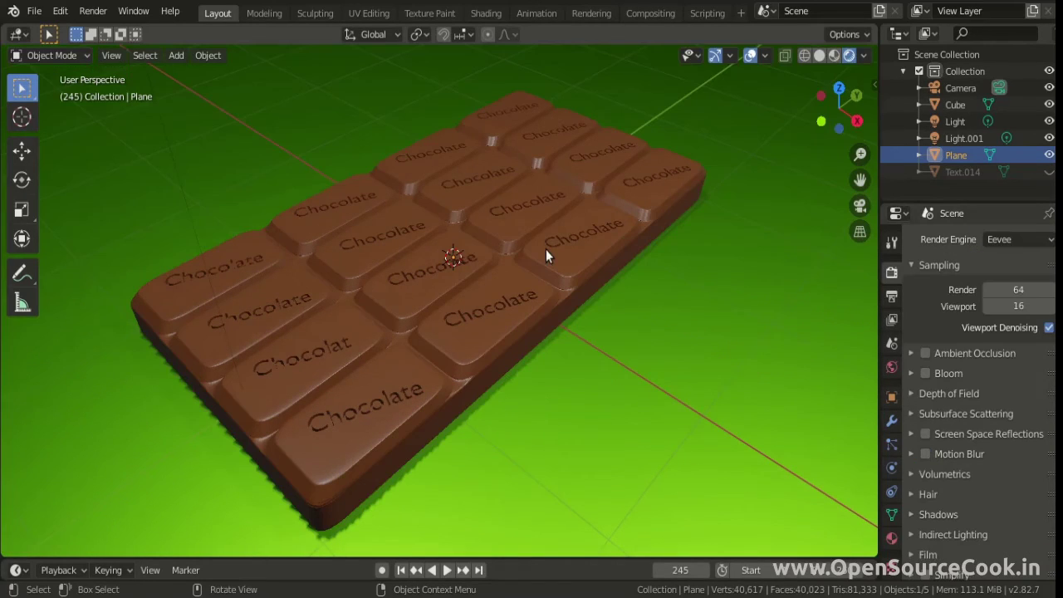
{"action": "mouse_move", "coordinate": [464, 419]}
{"action": "middle_mouse_down"}
{"action": "mouse_move", "coordinate": [461, 316]}
{"action": "mouse_move", "coordinate": [463, 419]}
{"action": "middle_mouse_up"}
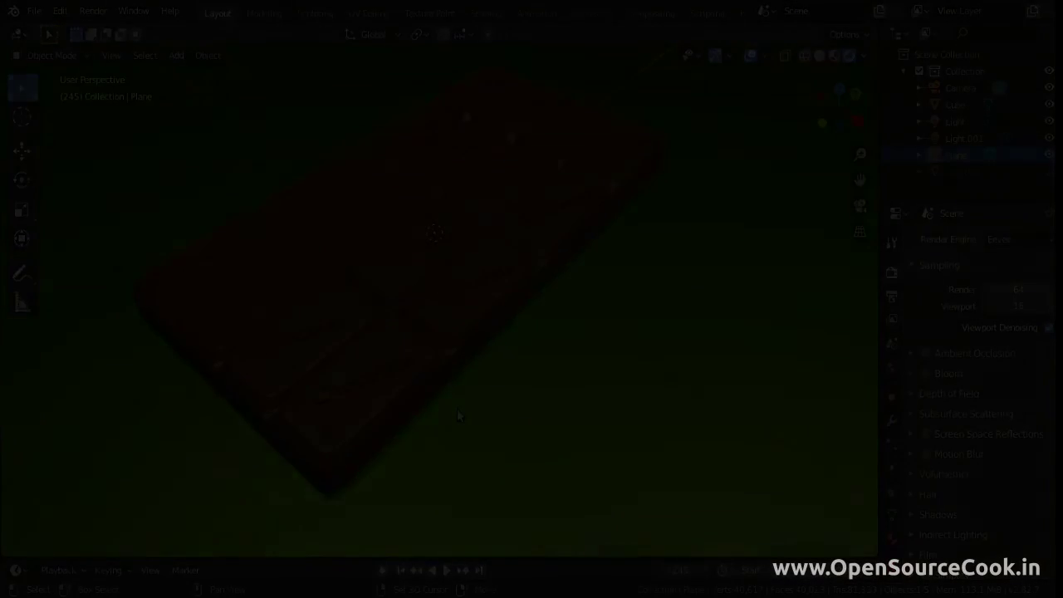